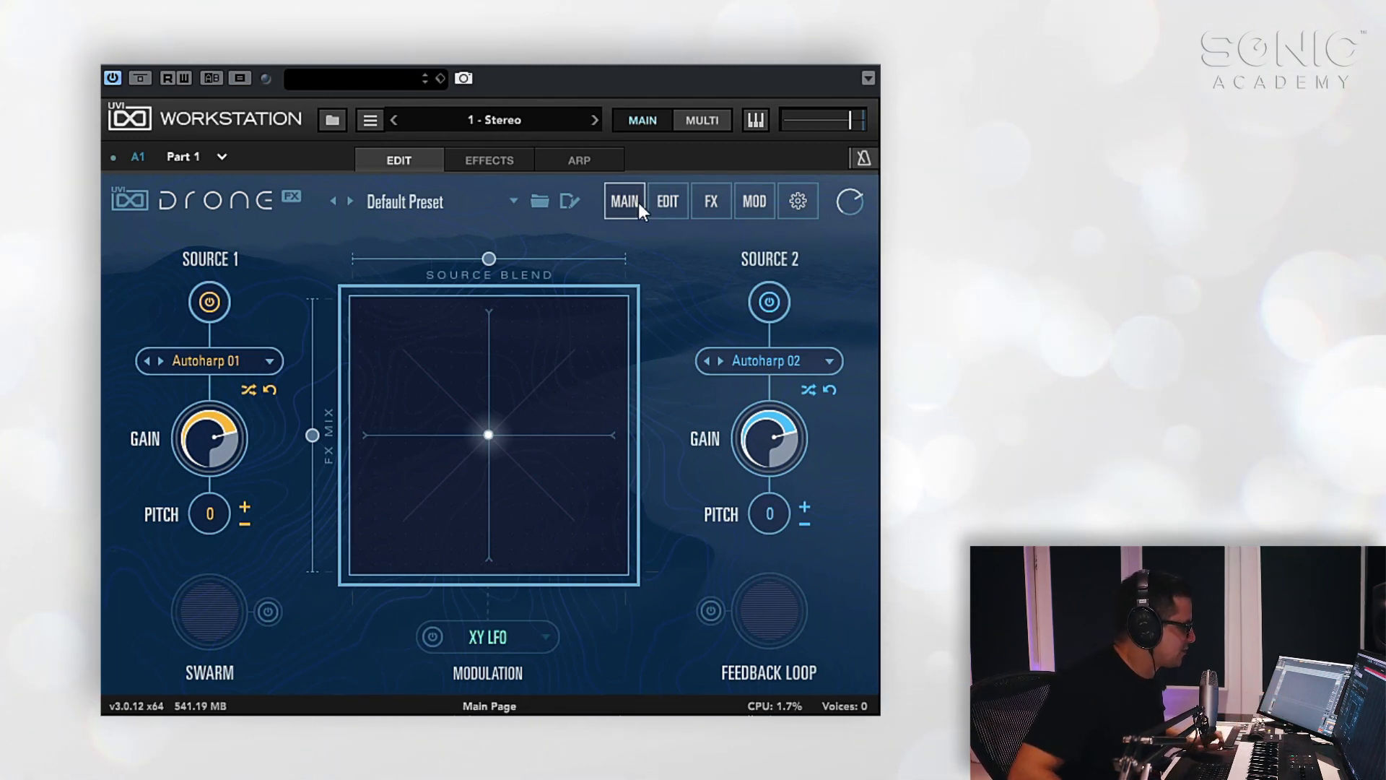
Examine the preset categories, the main page controls, and the Edit, FX, Mod and settings pages
left_click(439, 201)
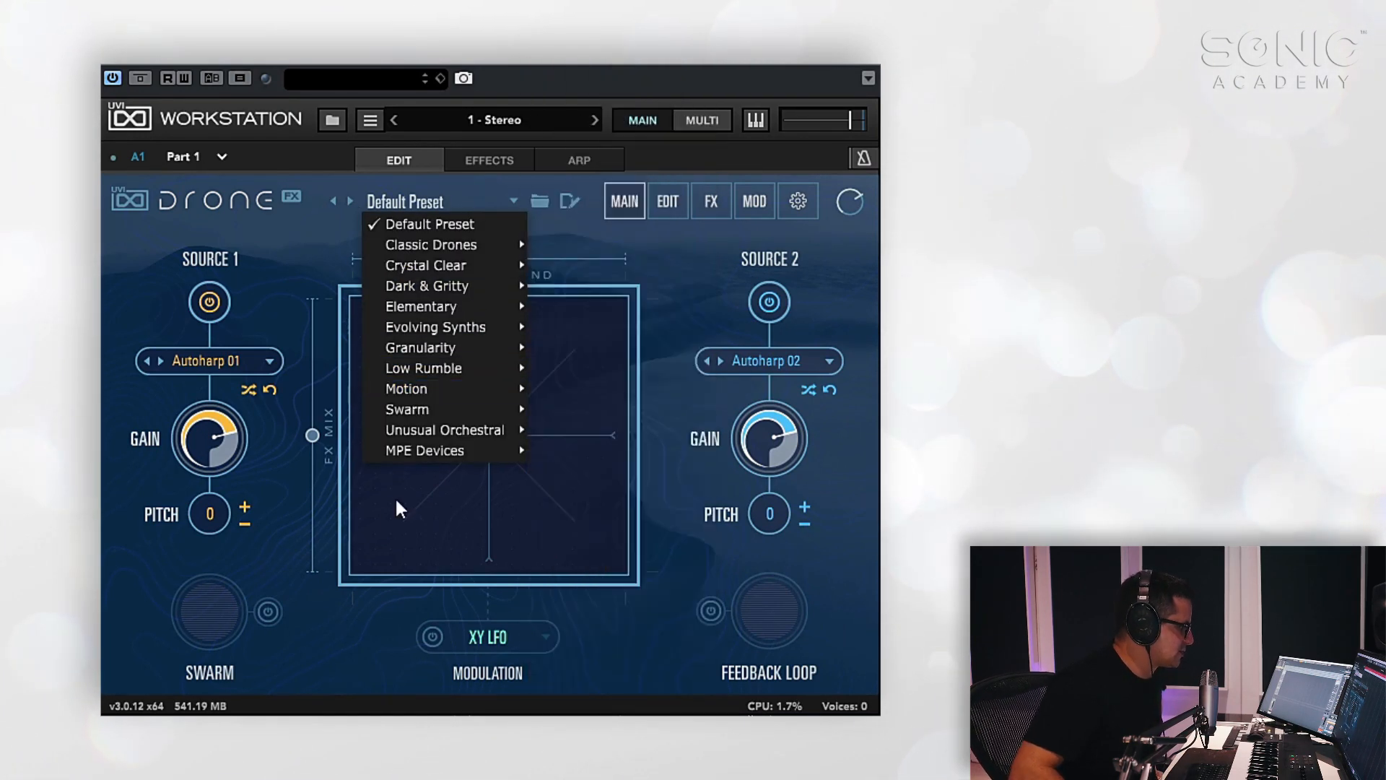
left_click(346, 649)
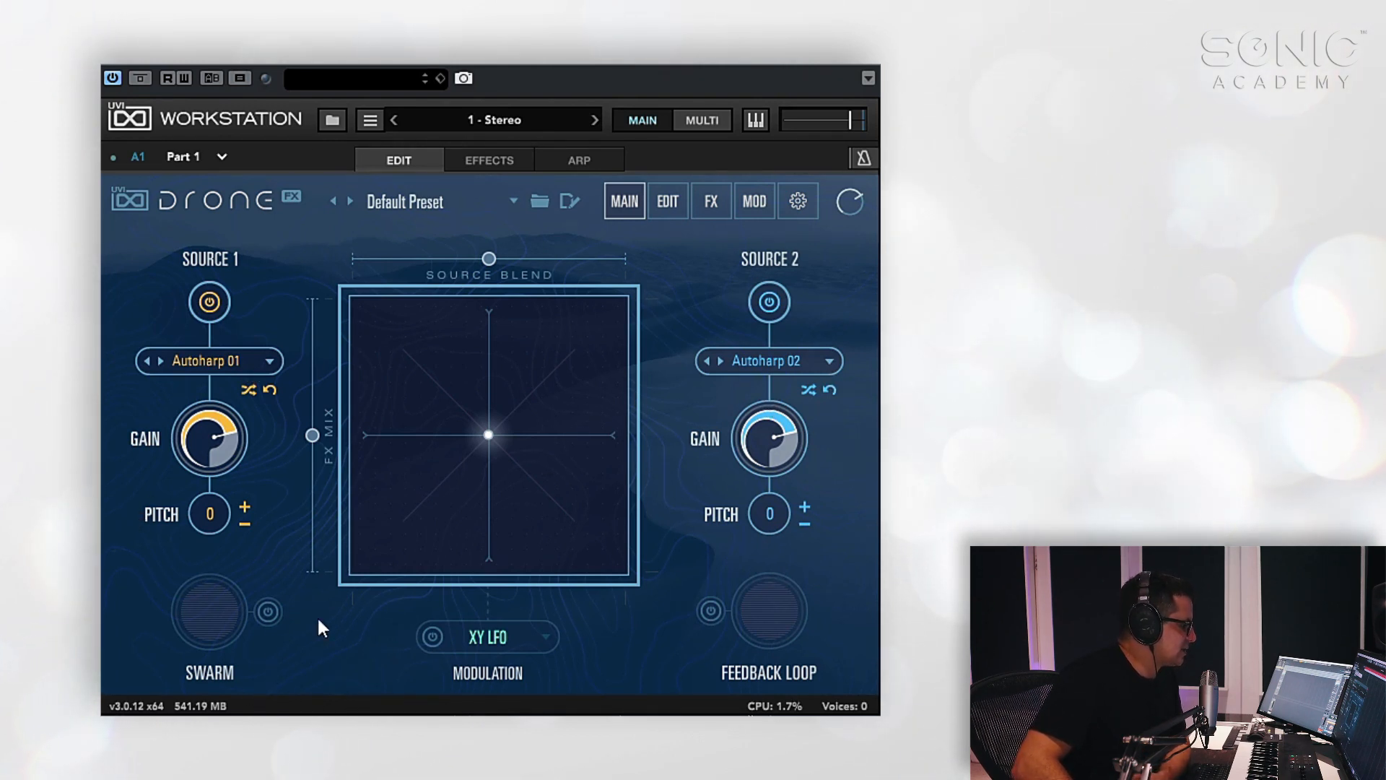
mouse_move(202, 615)
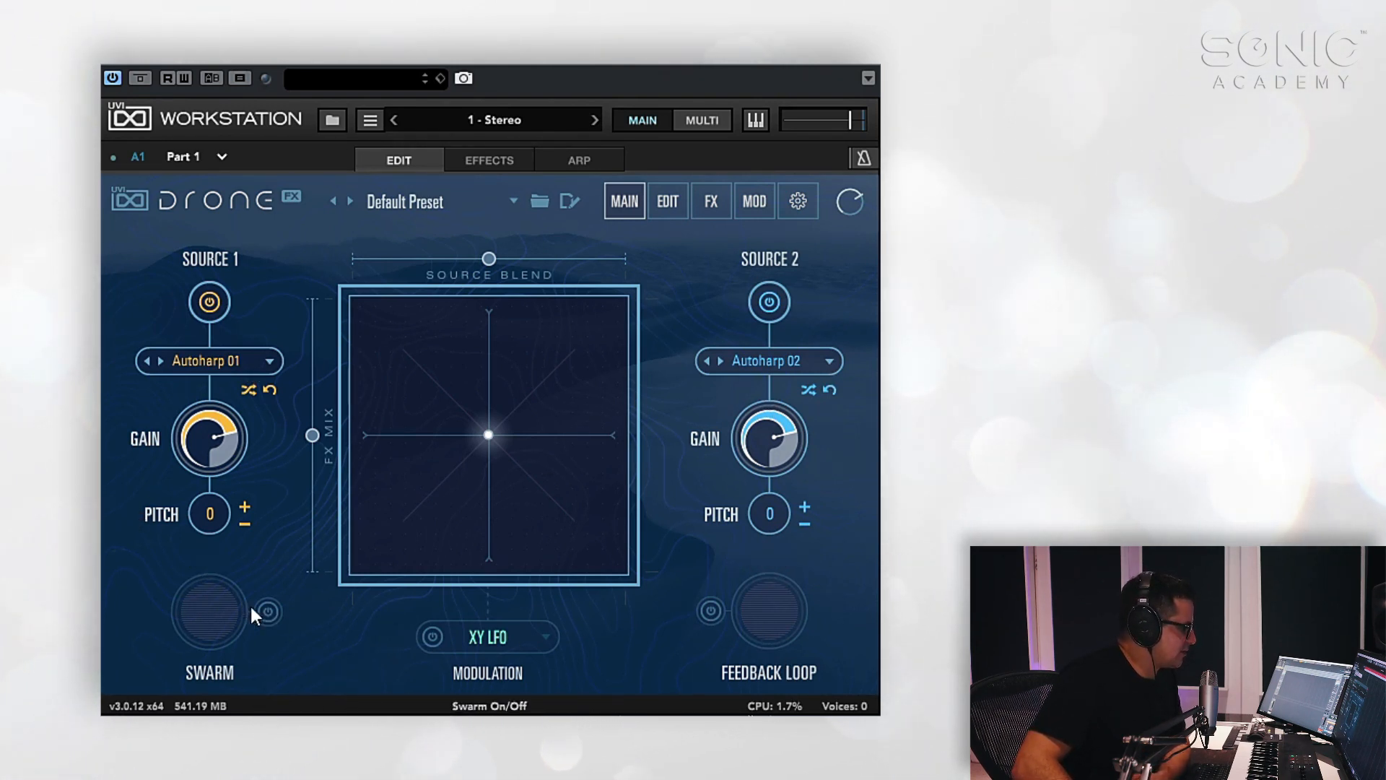
left_click(659, 203)
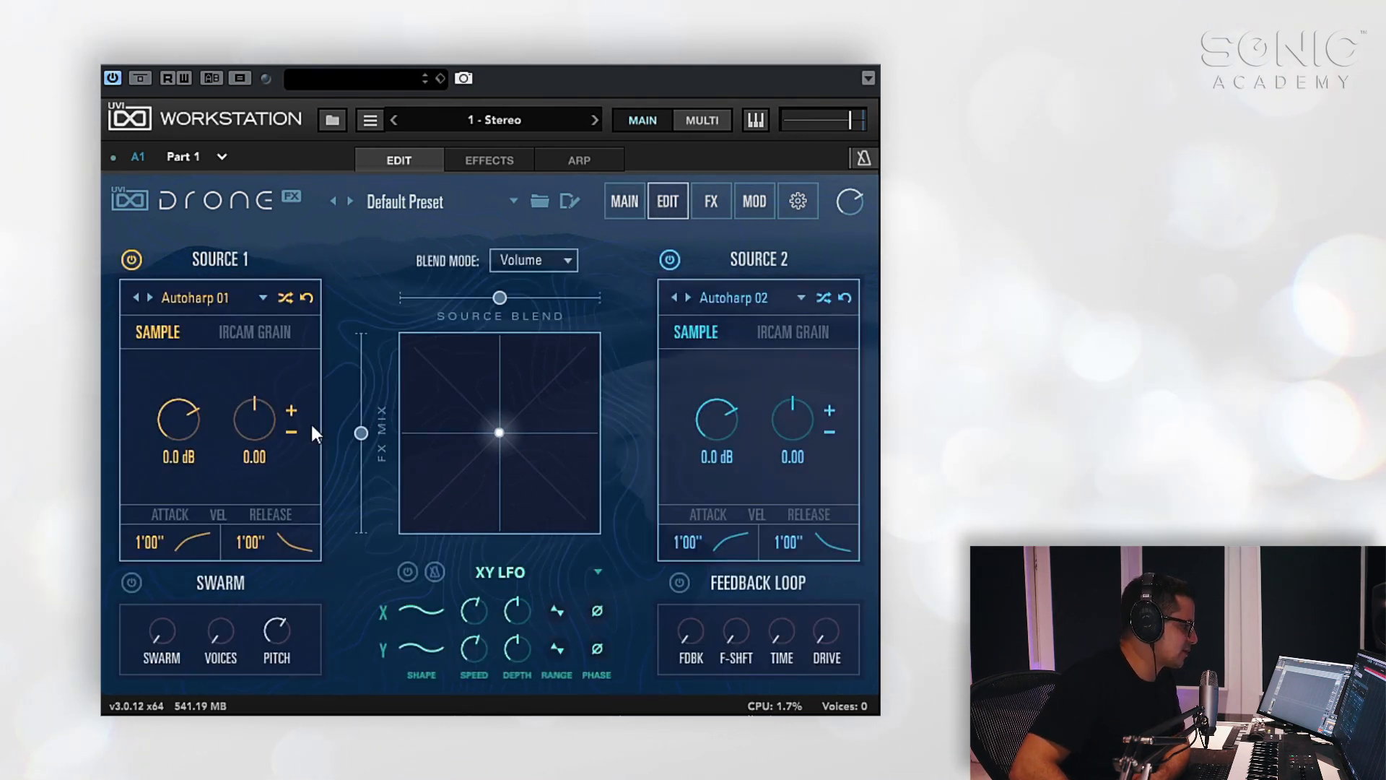
left_click(716, 205)
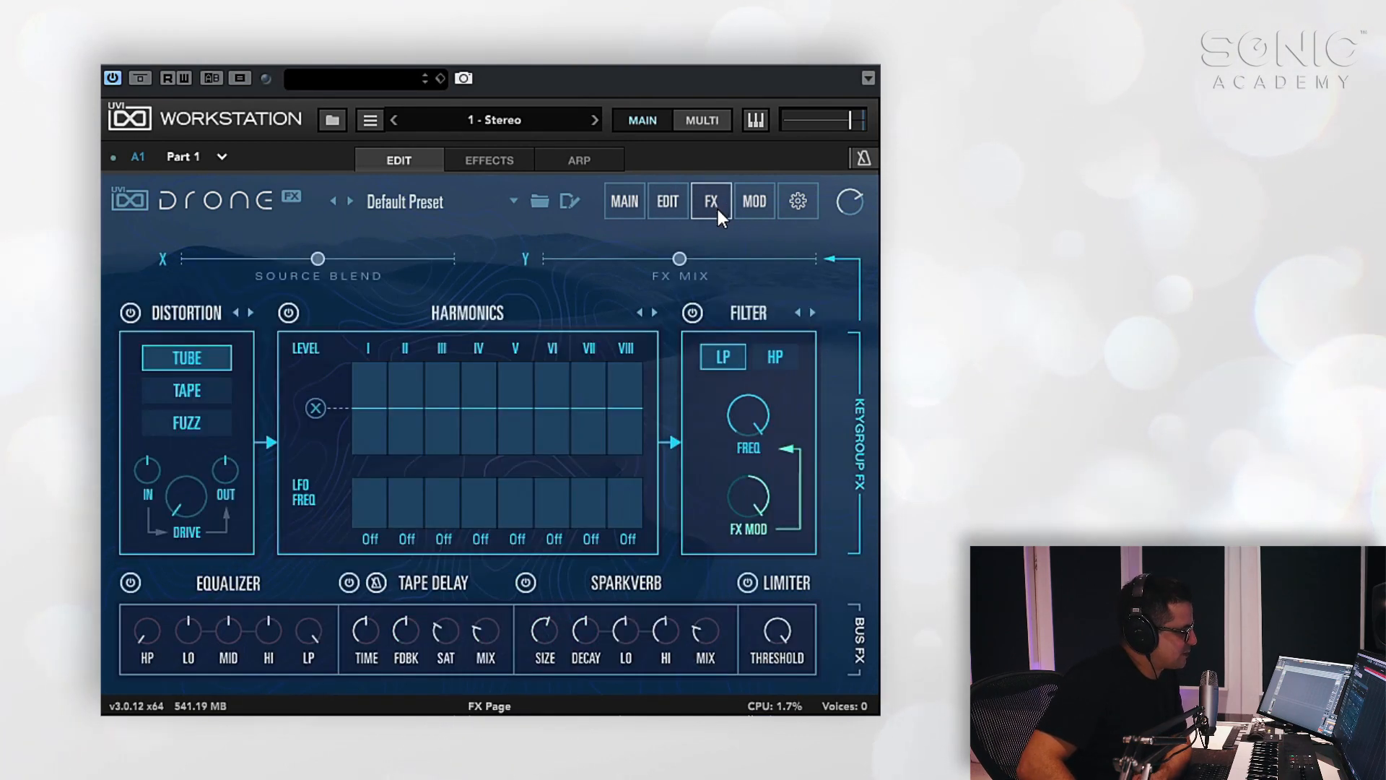
left_click(769, 208)
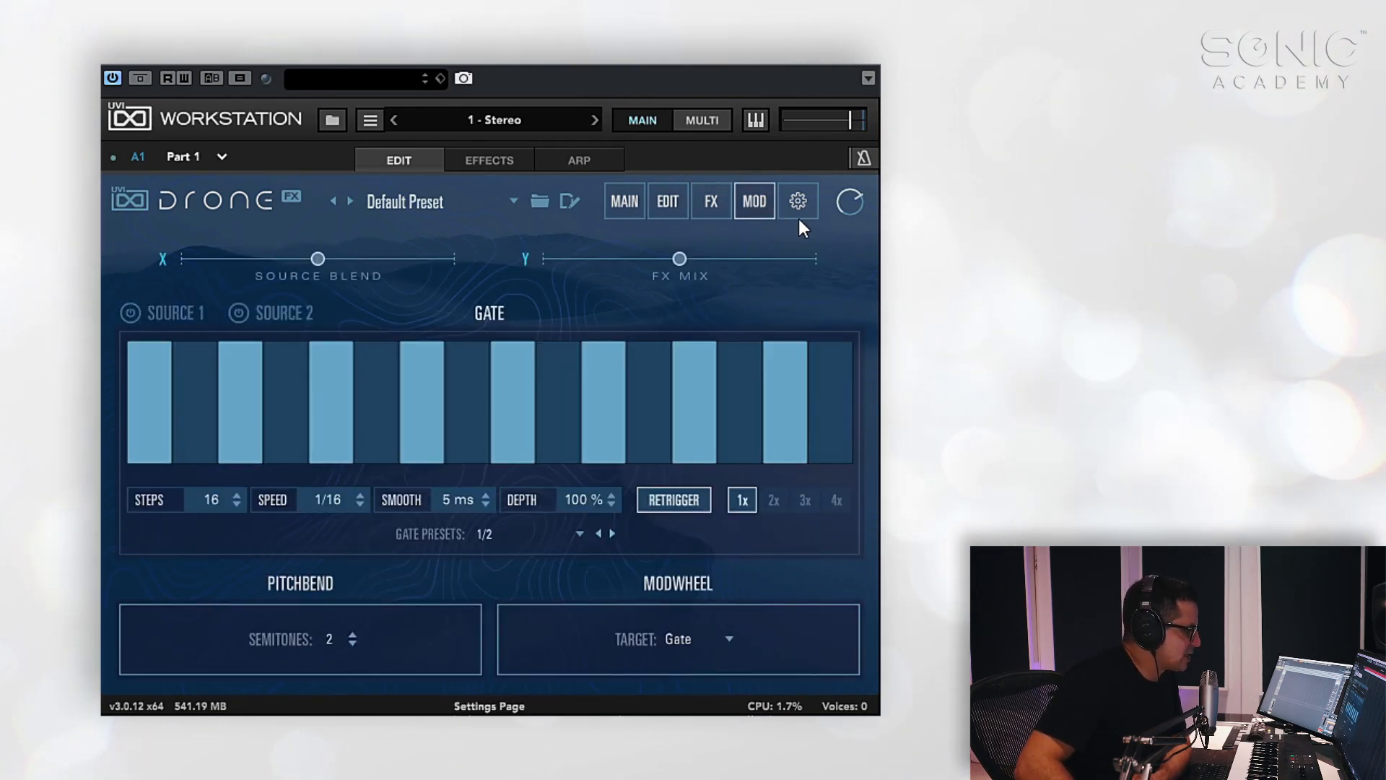
left_click(799, 216)
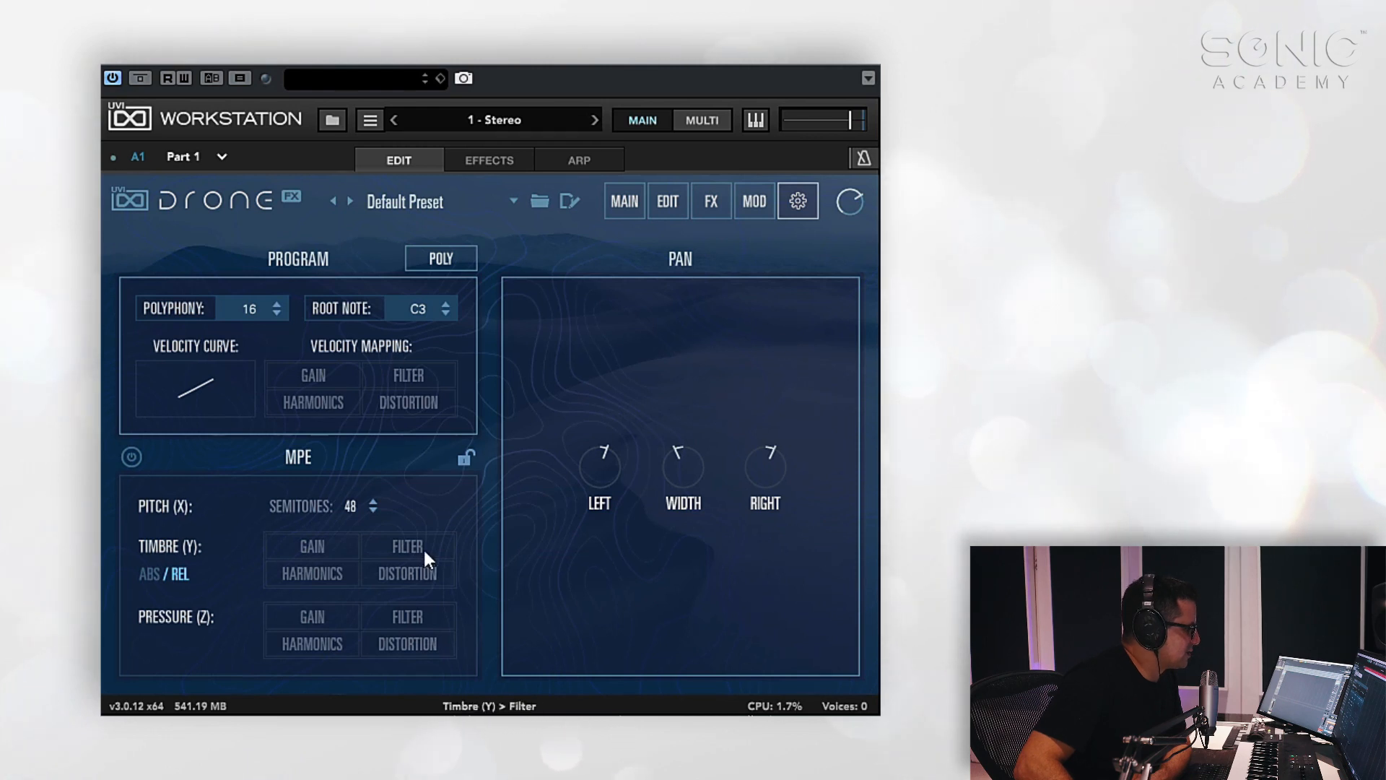
Load the acoustic Feedback Loop Guitar sample Fdbk Loop Guit 02 into Source 1 on the Edit page
left_click(666, 210)
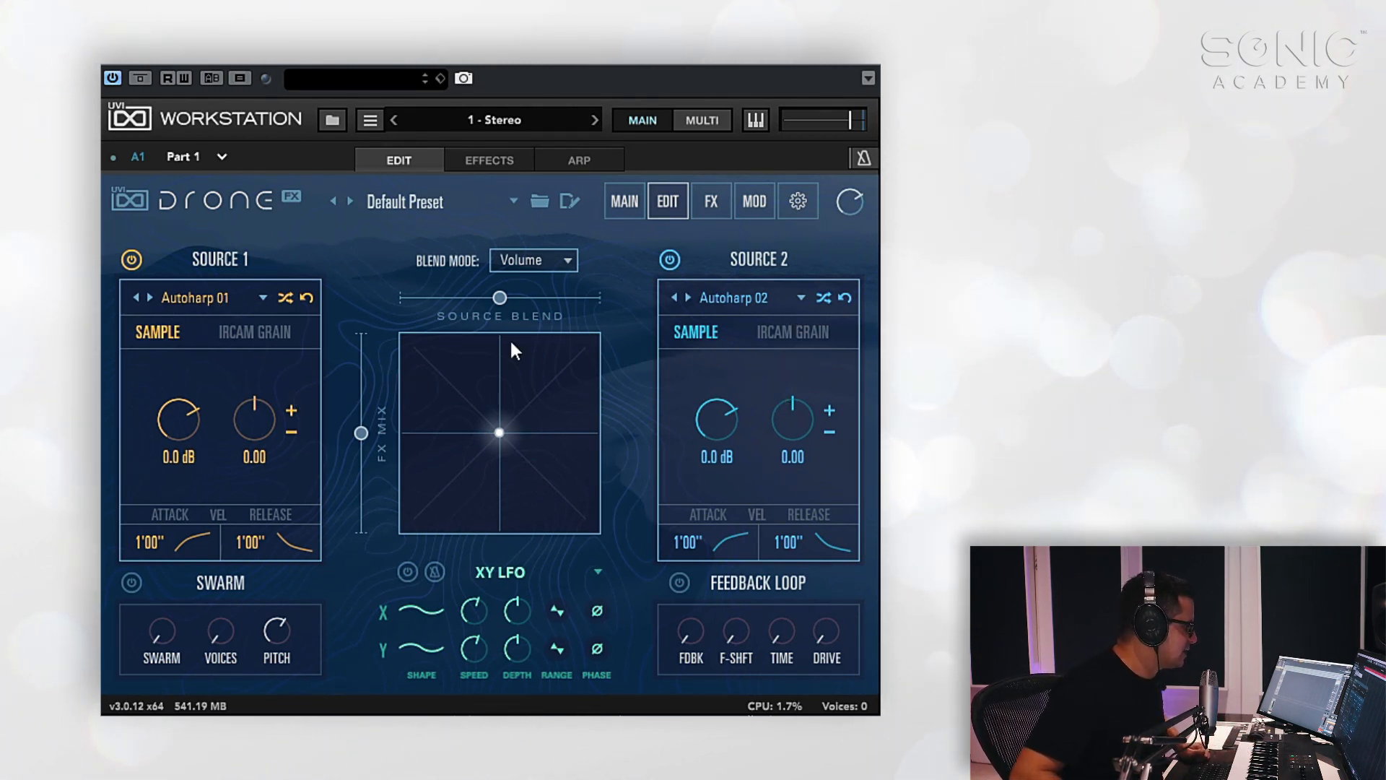
left_click(214, 298)
mouse_move(193, 325)
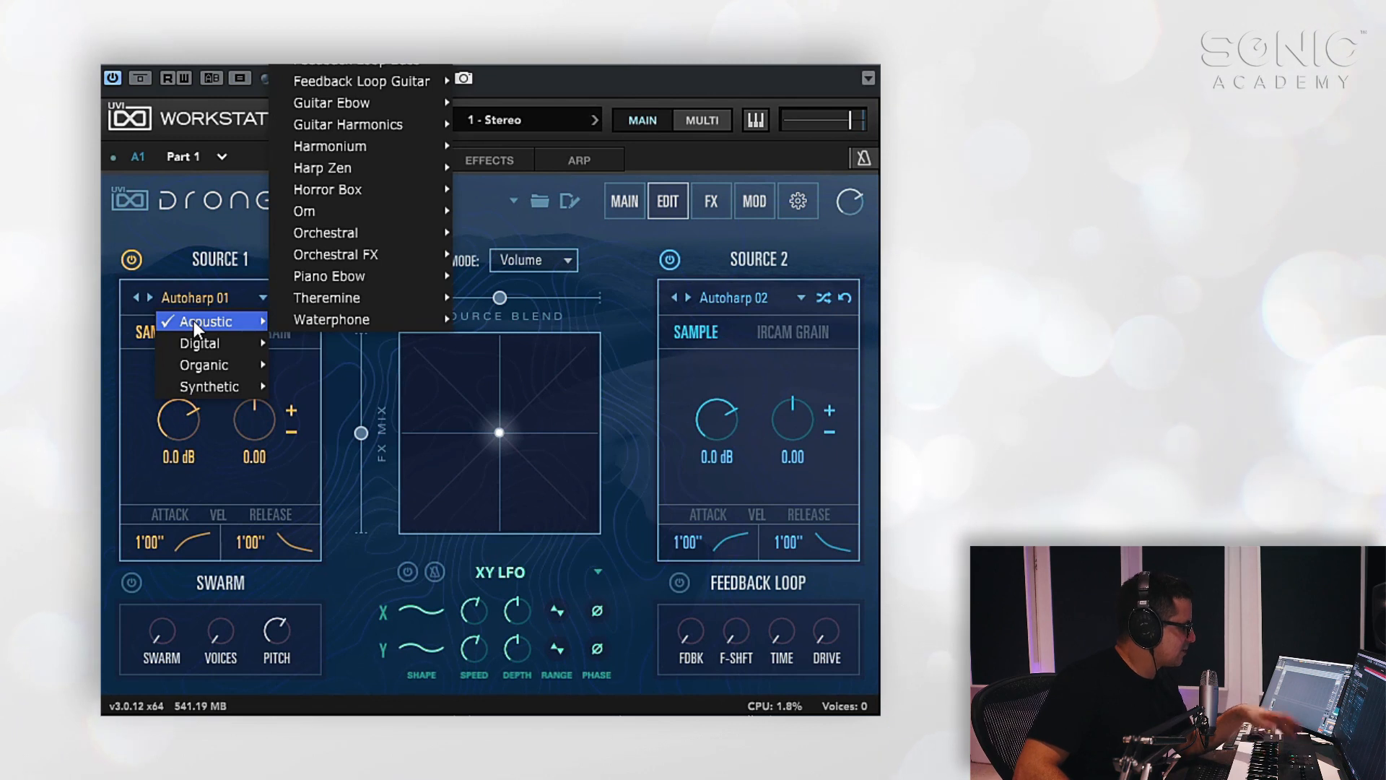
mouse_move(197, 387)
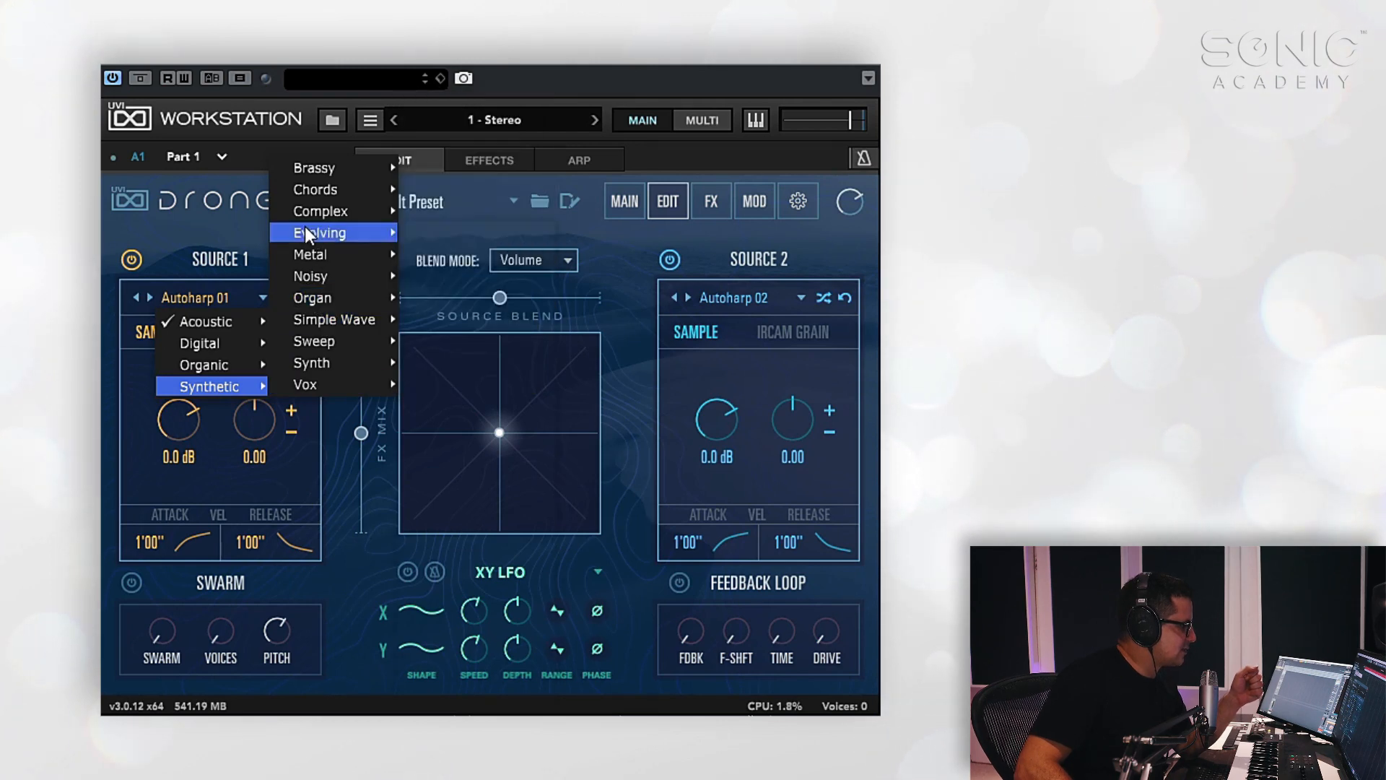
mouse_move(209, 363)
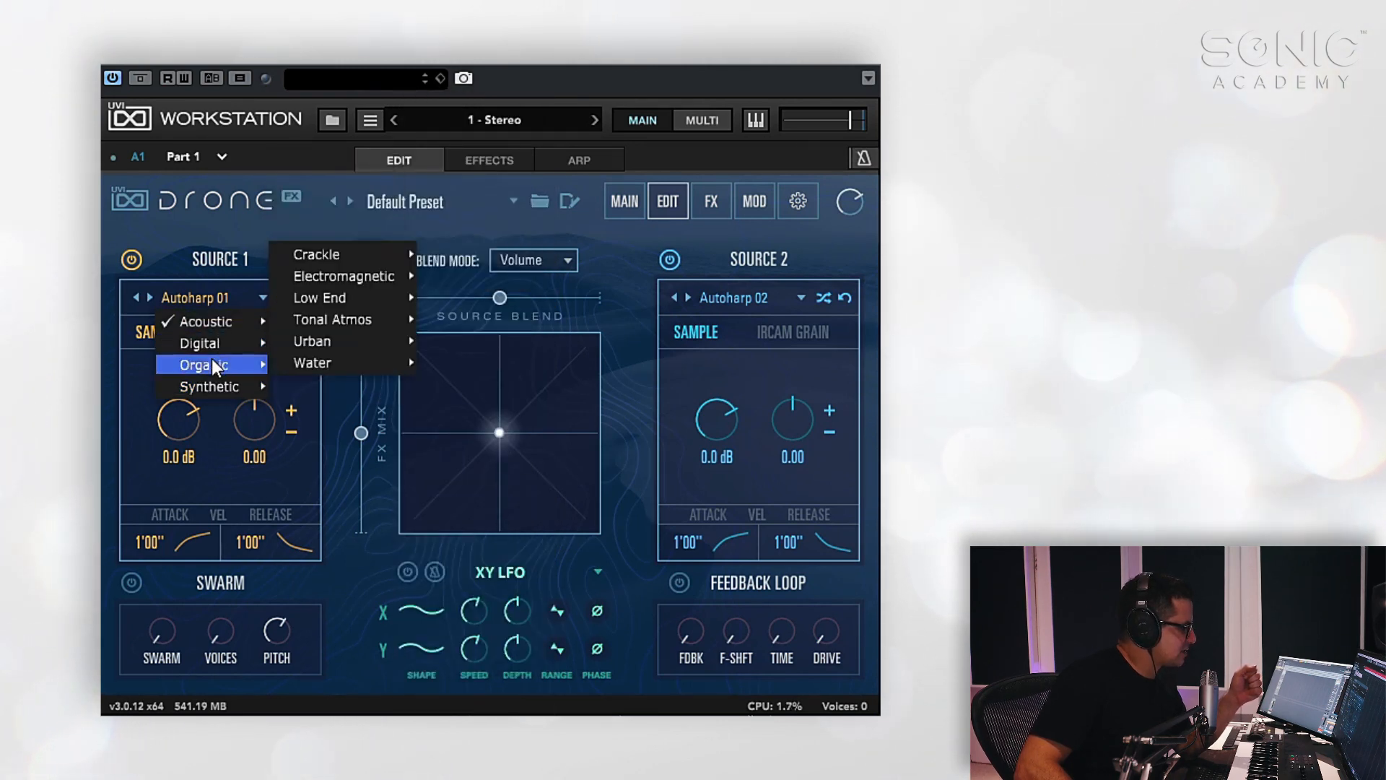
mouse_move(310, 322)
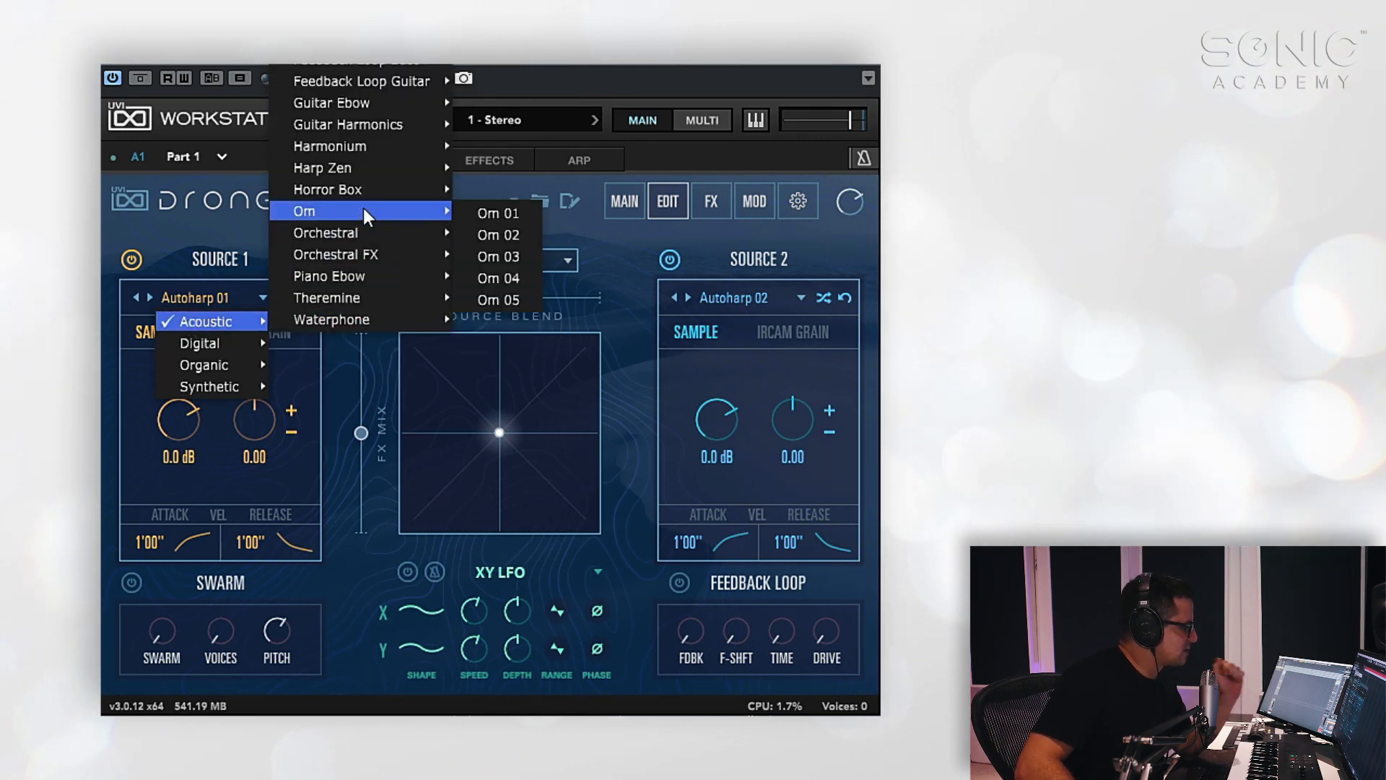
mouse_move(407, 65)
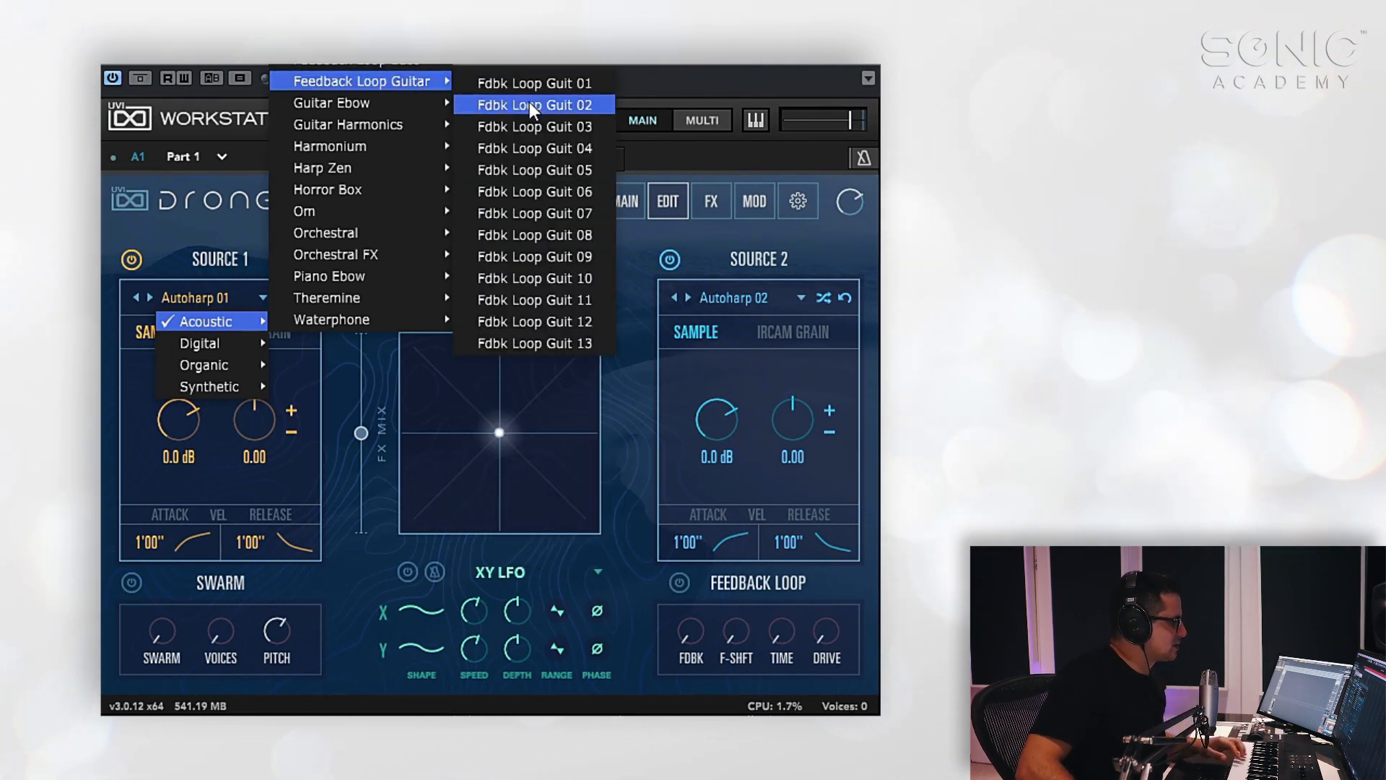
left_click(531, 105)
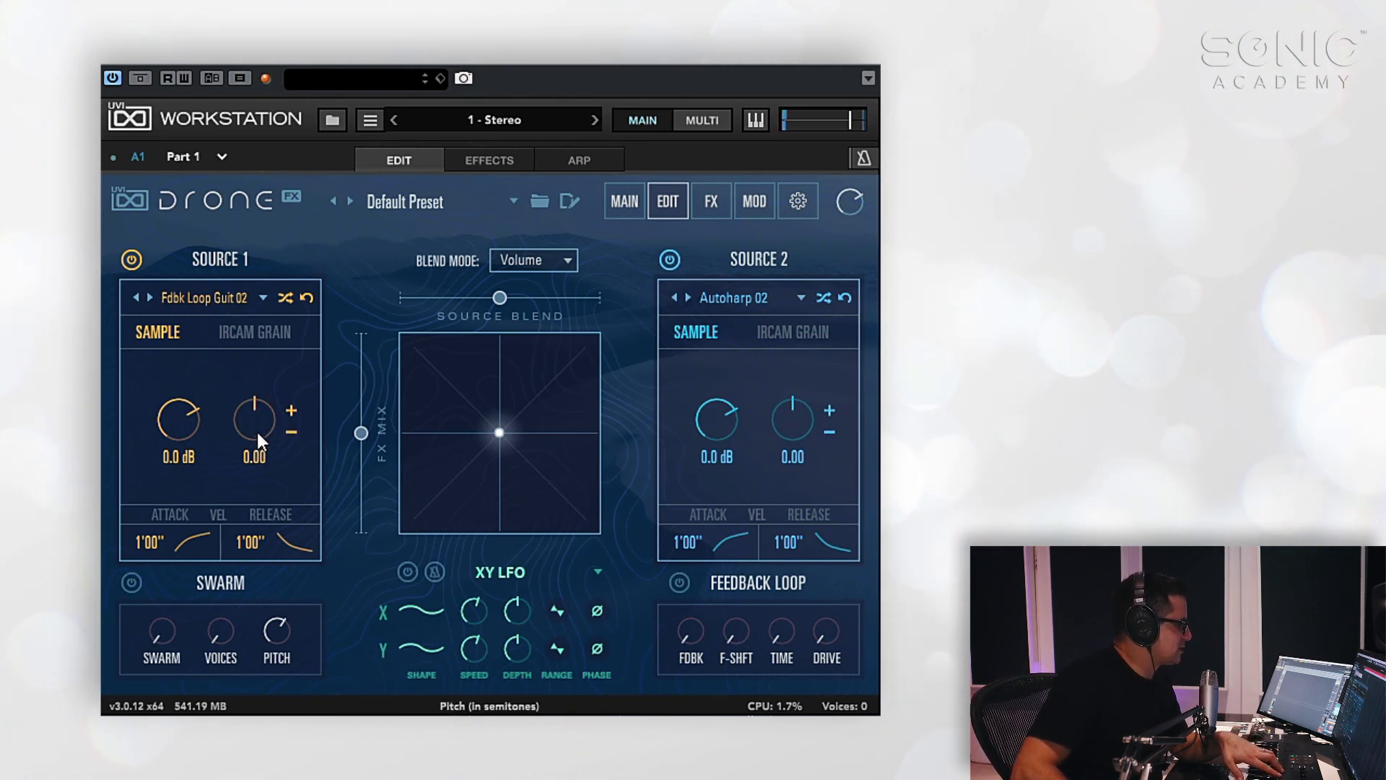
Shorten Source 1's release to 0'95", leaving its velocity option off
mouse_move(257, 432)
left_mouse_down()
mouse_move(276, 287)
mouse_move(271, 429)
left_mouse_up()
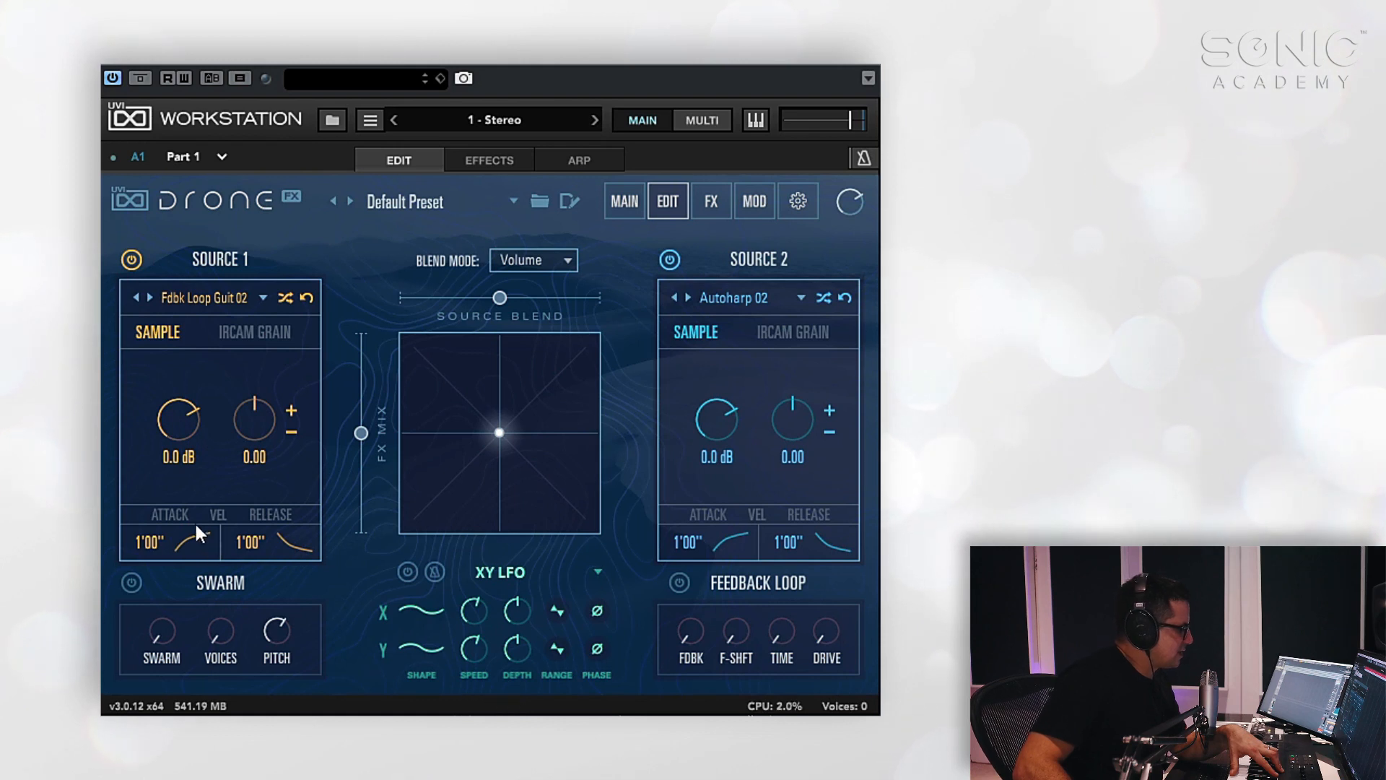
mouse_move(250, 541)
left_mouse_down()
mouse_move(270, 581)
mouse_move(257, 538)
left_mouse_up()
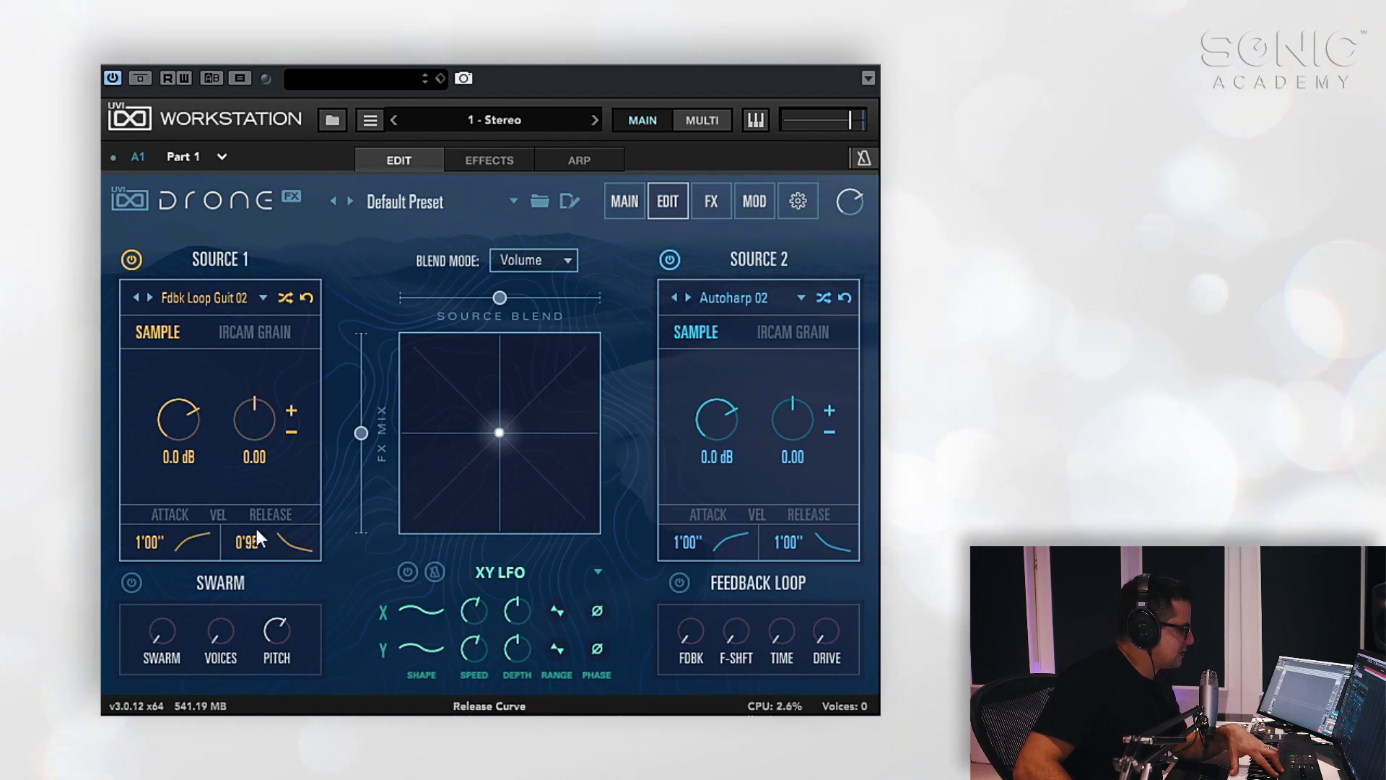
left_click(220, 514)
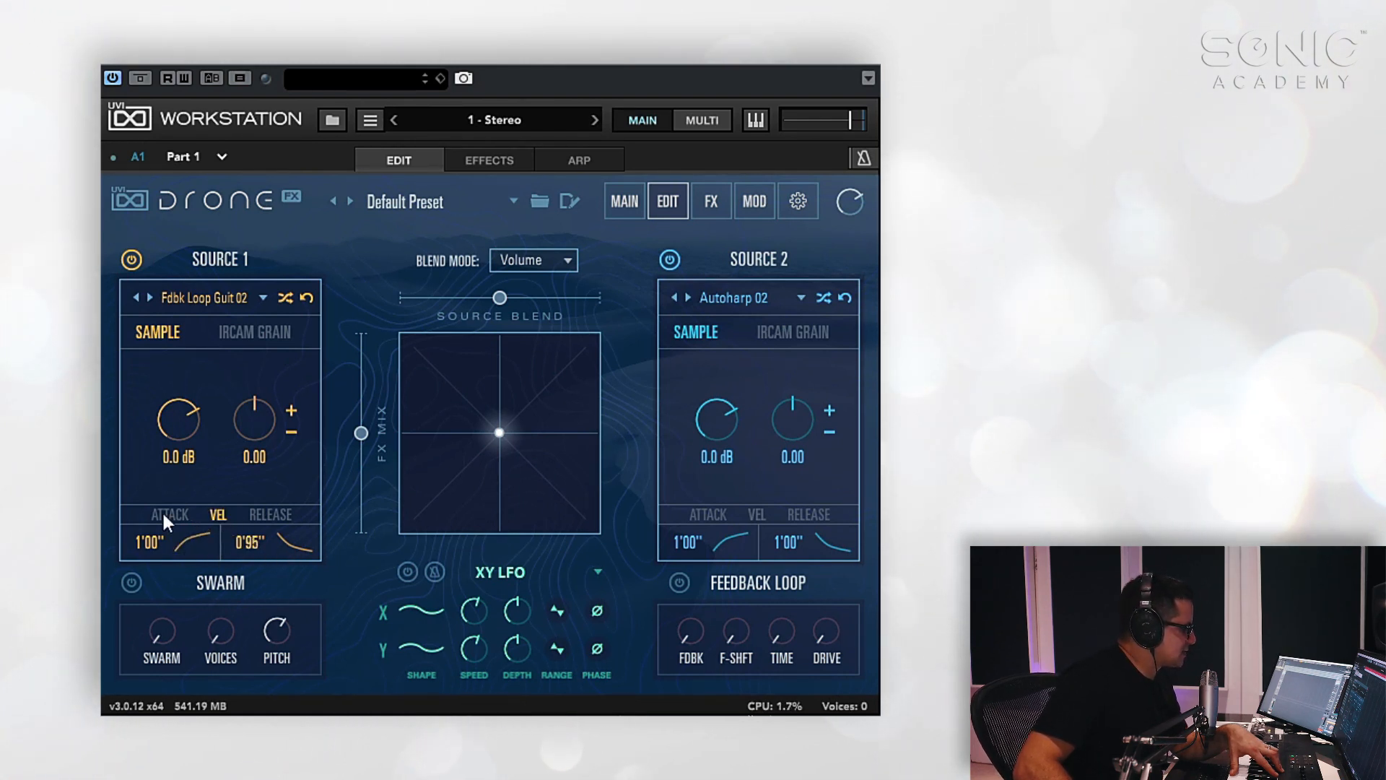
left_click(218, 513)
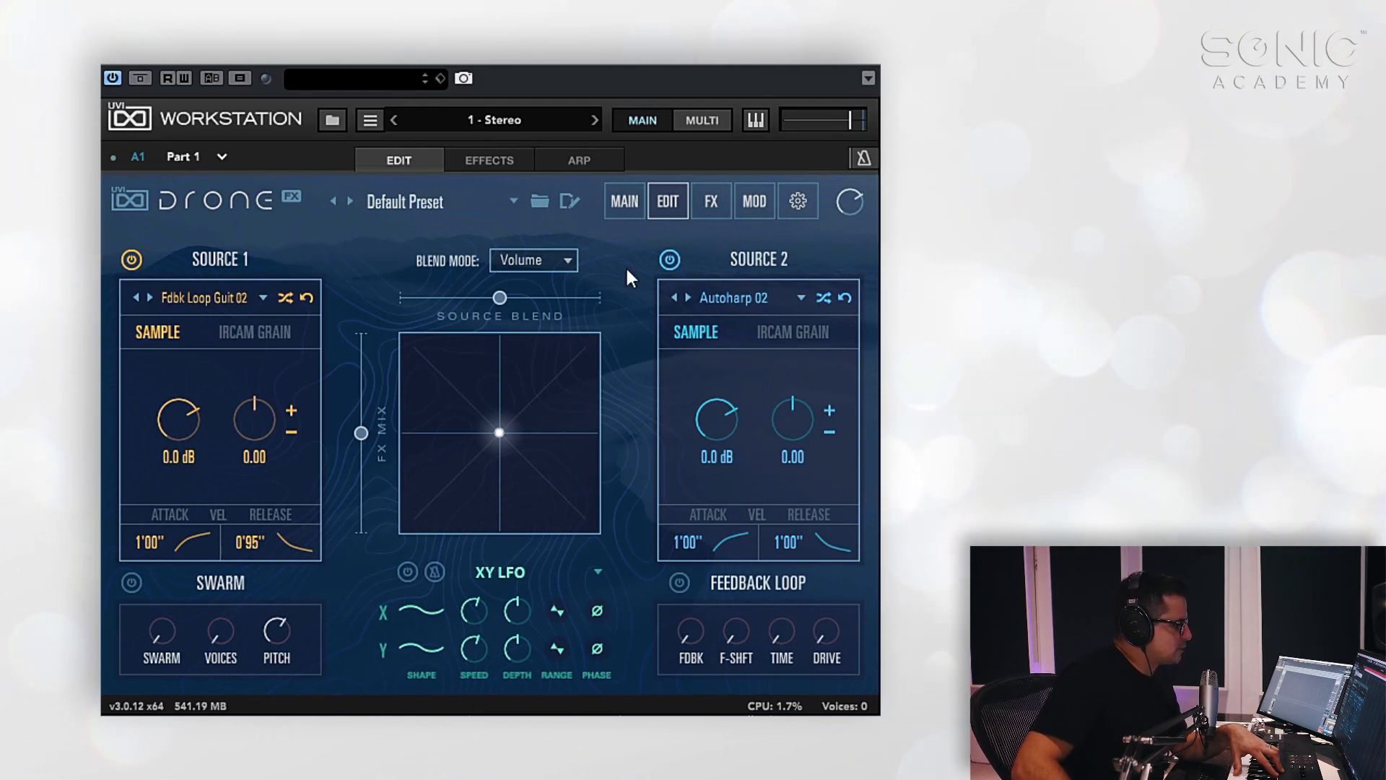
Load the Double Brass sample from the Synthetic Brassy category into Source 2
left_click(720, 296)
mouse_move(734, 340)
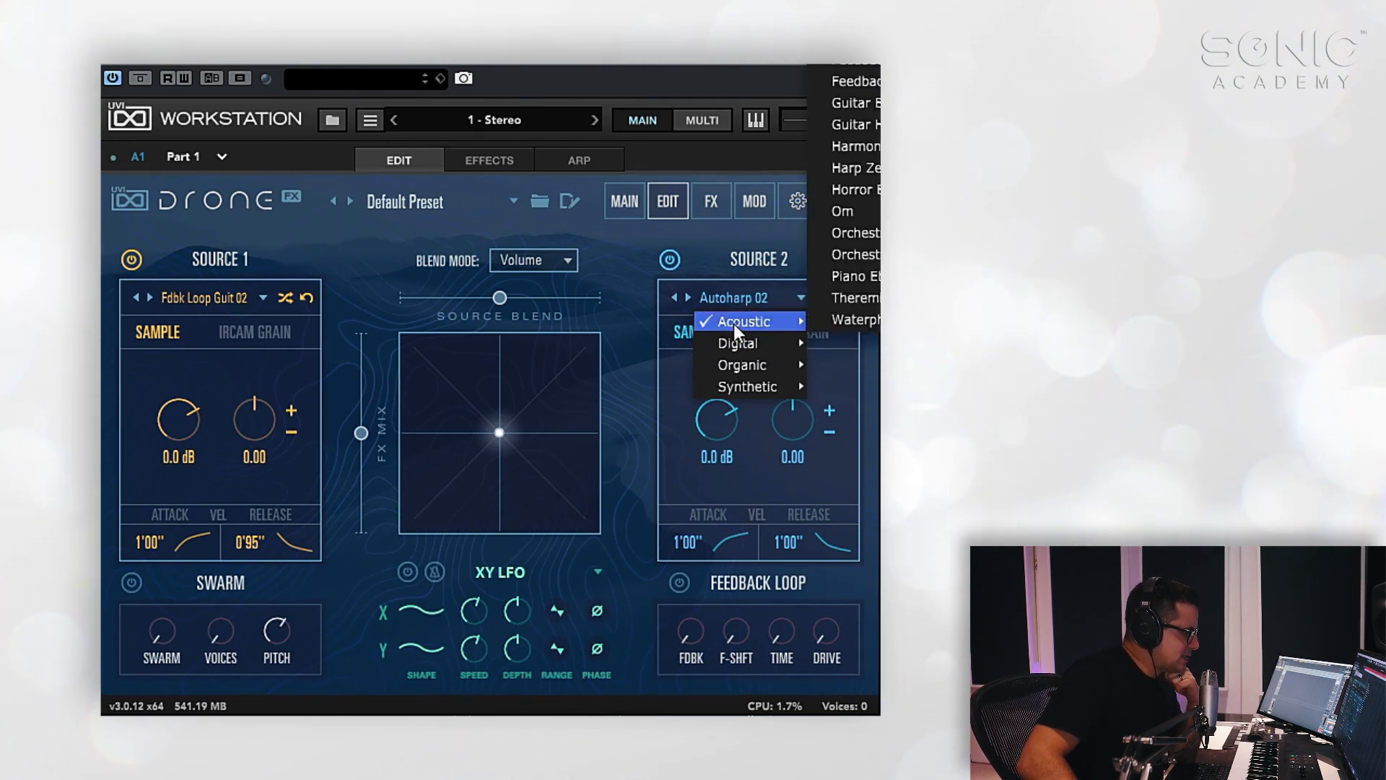
mouse_move(730, 389)
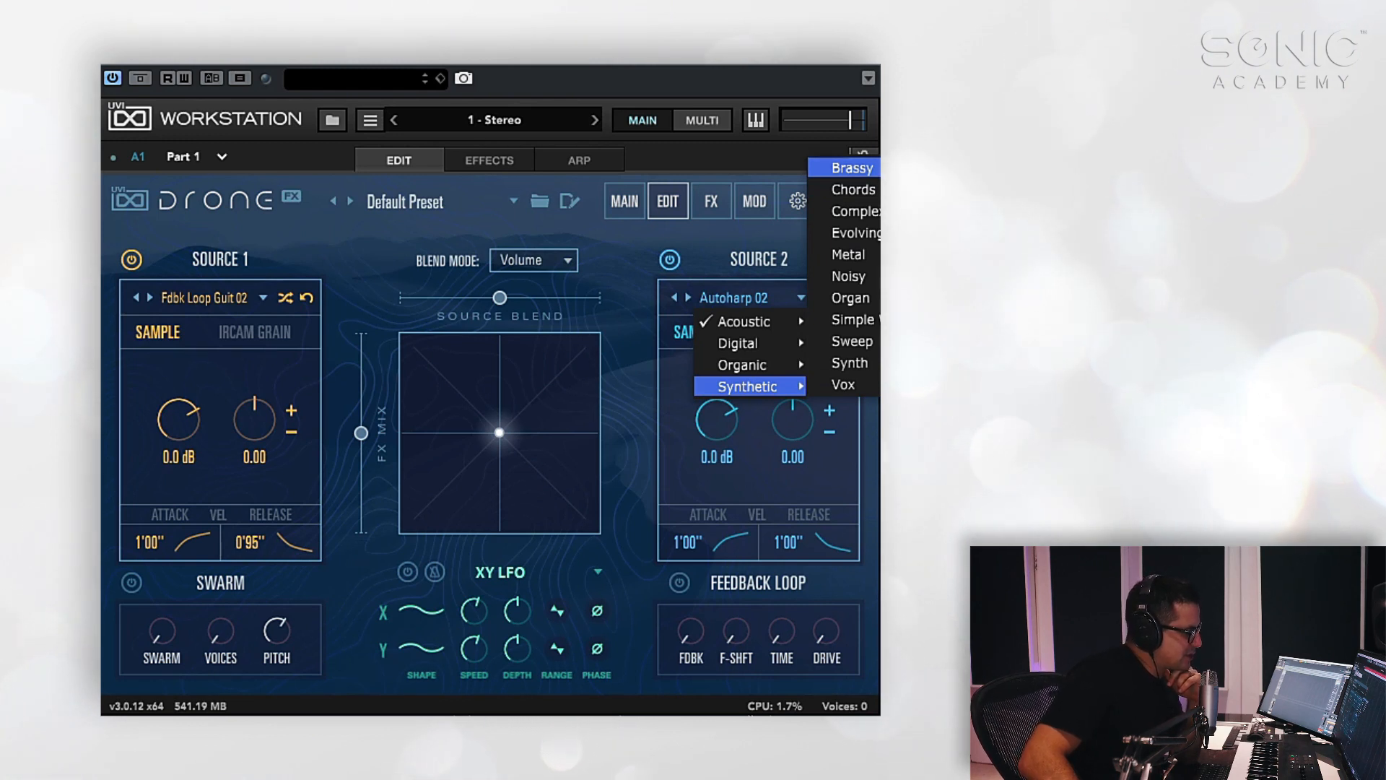
left_click(852, 168)
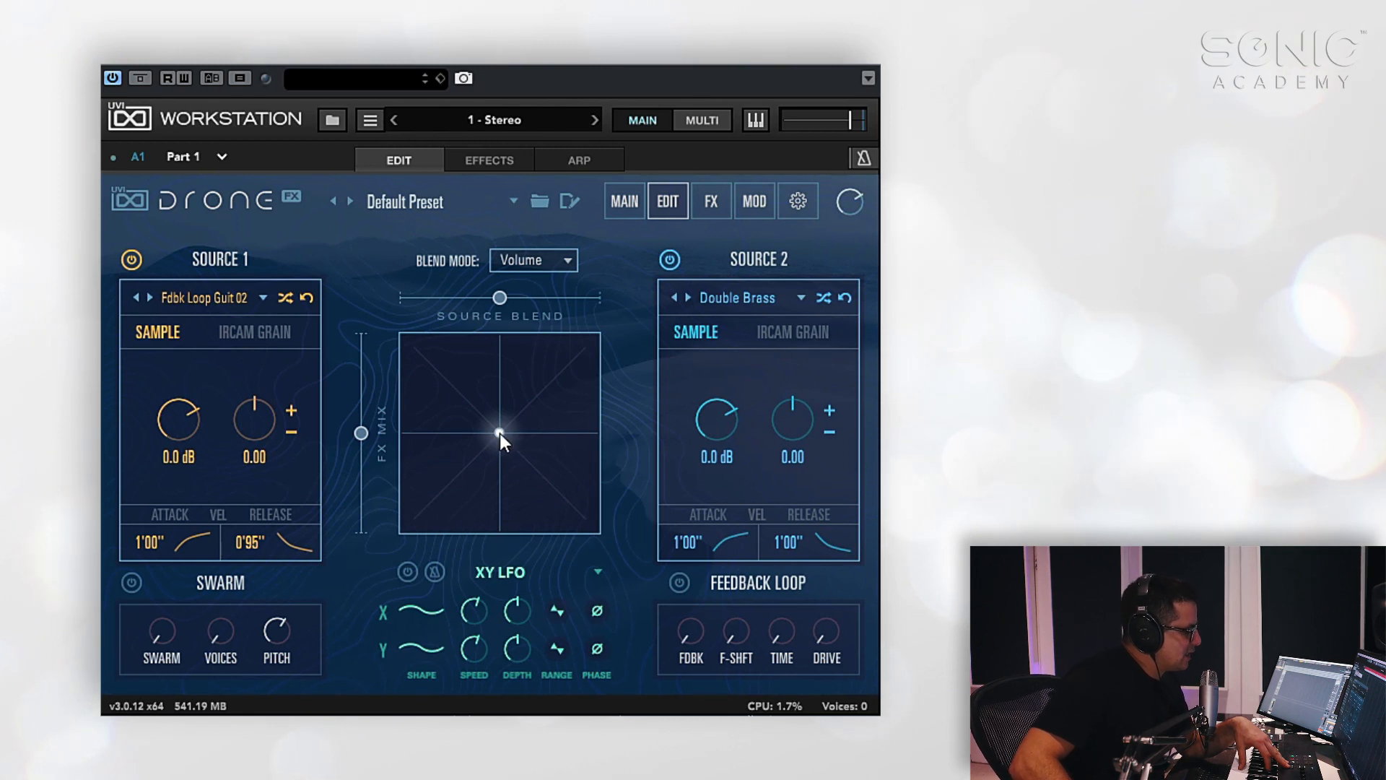
Try the volume blend by moving the XY point towards Source 2, across to Source 1, and back slightly towards Source 2
left_click_drag(500, 433, 614, 409)
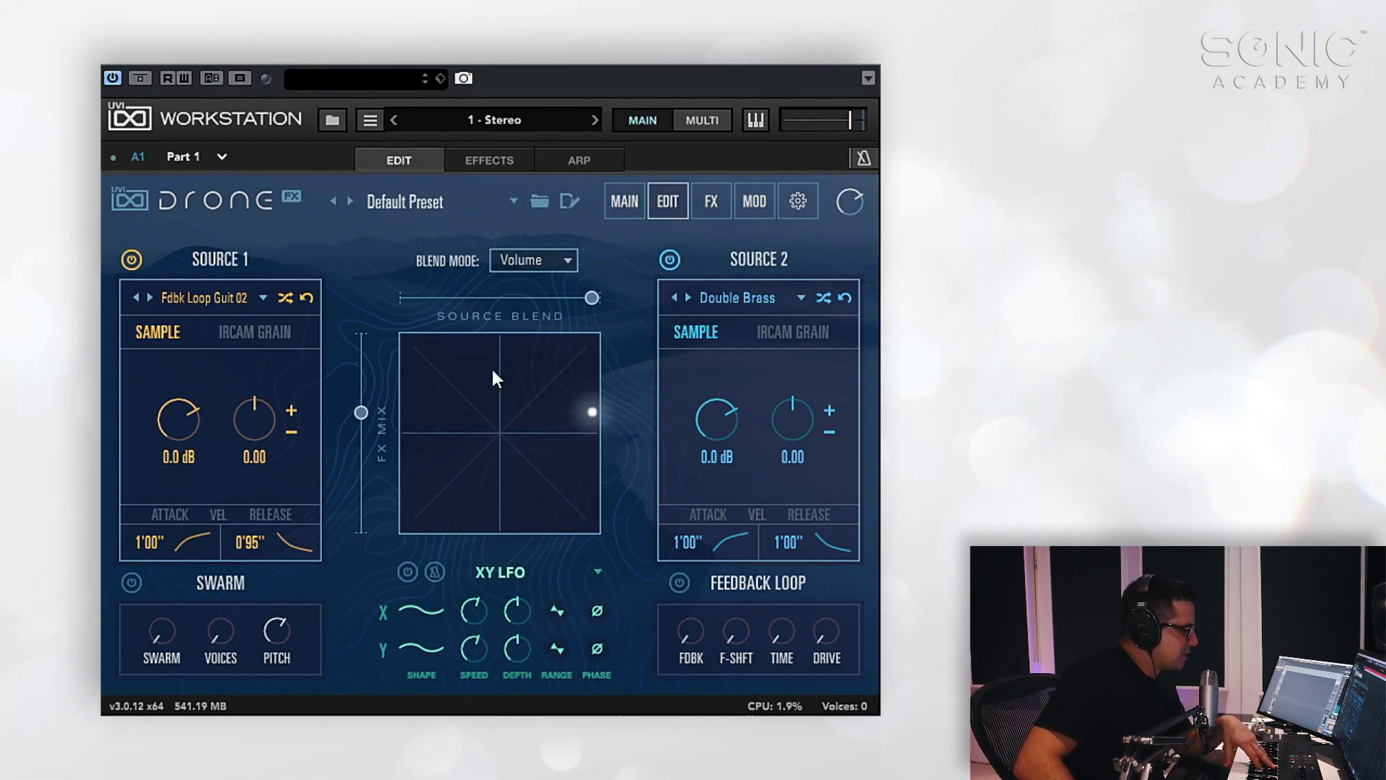
left_click(414, 405)
left_click_drag(414, 405, 543, 417)
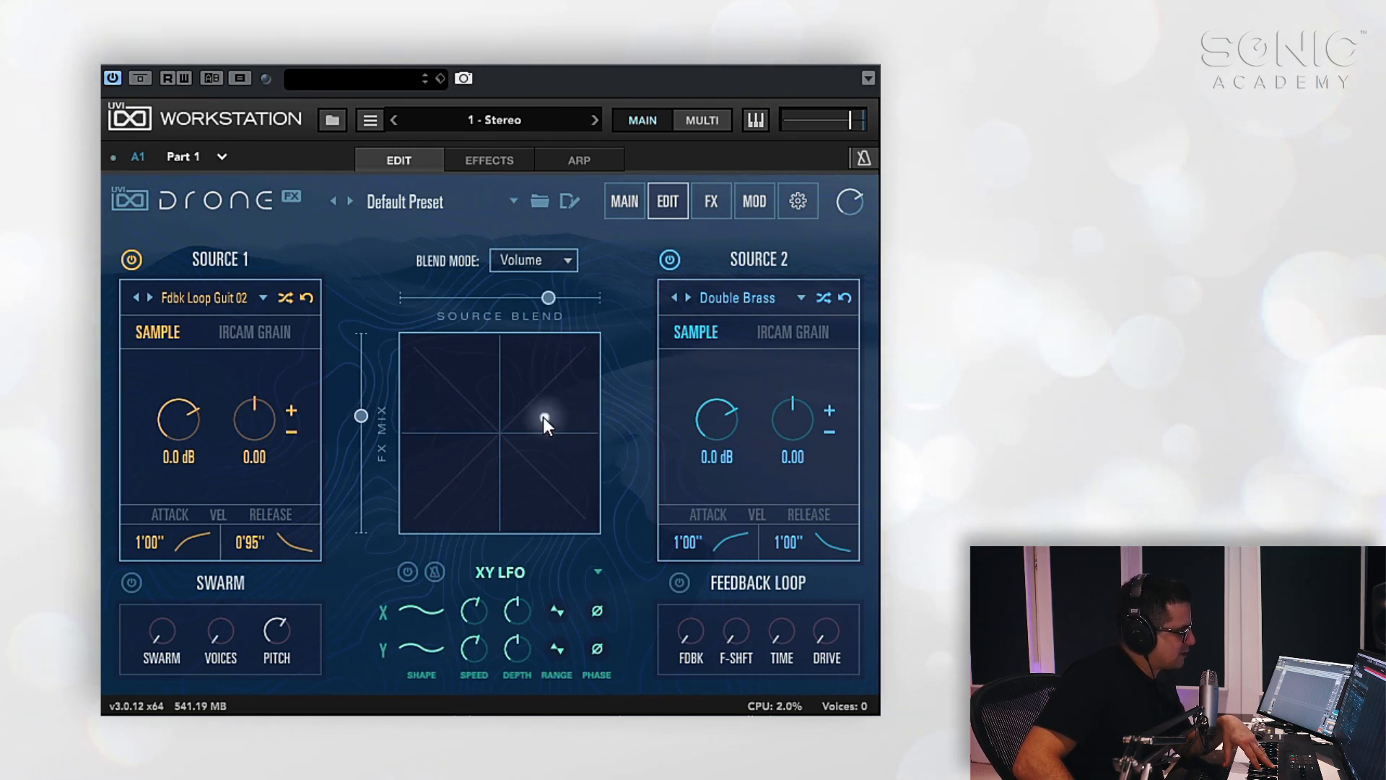
Try the LP / HP blend mode by sweeping the XY point towards Source 1 and then towards Source 2
left_click(541, 265)
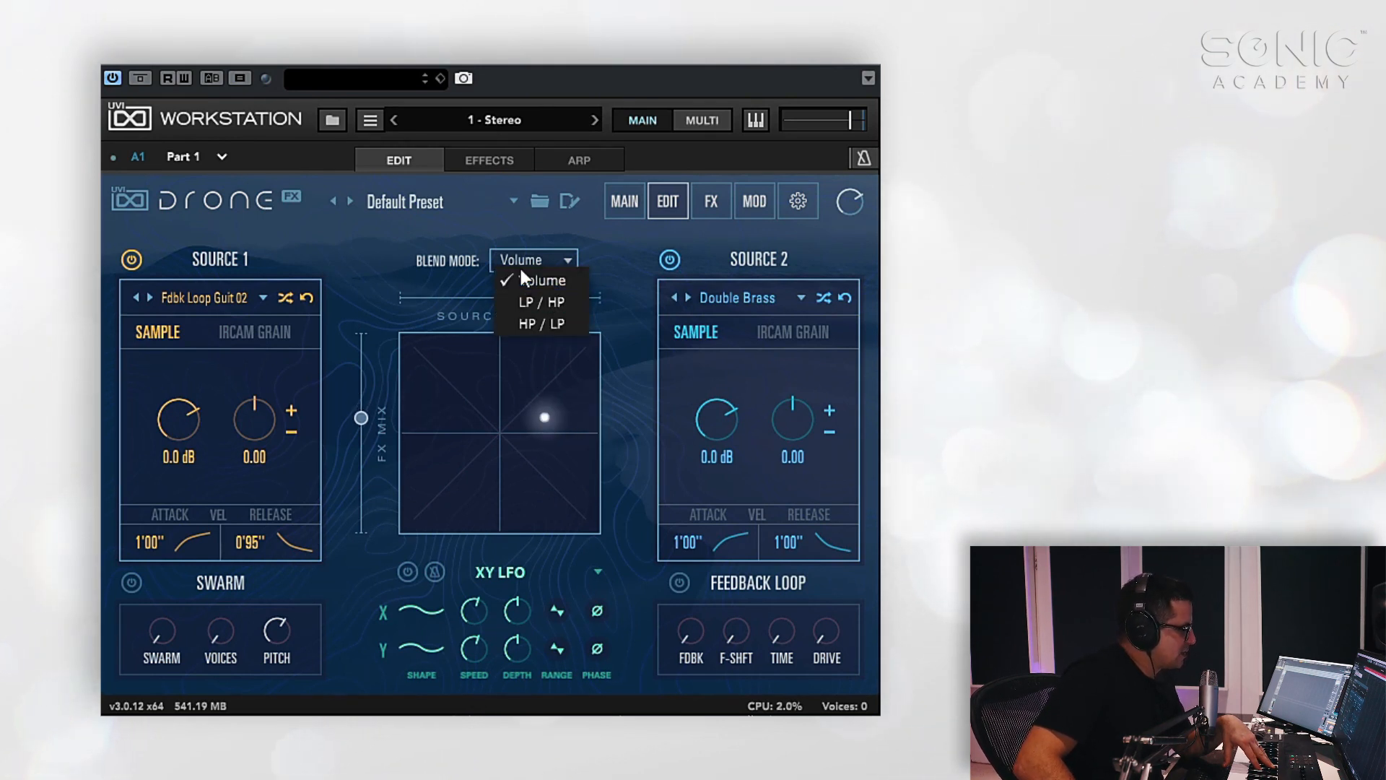
left_click(539, 306)
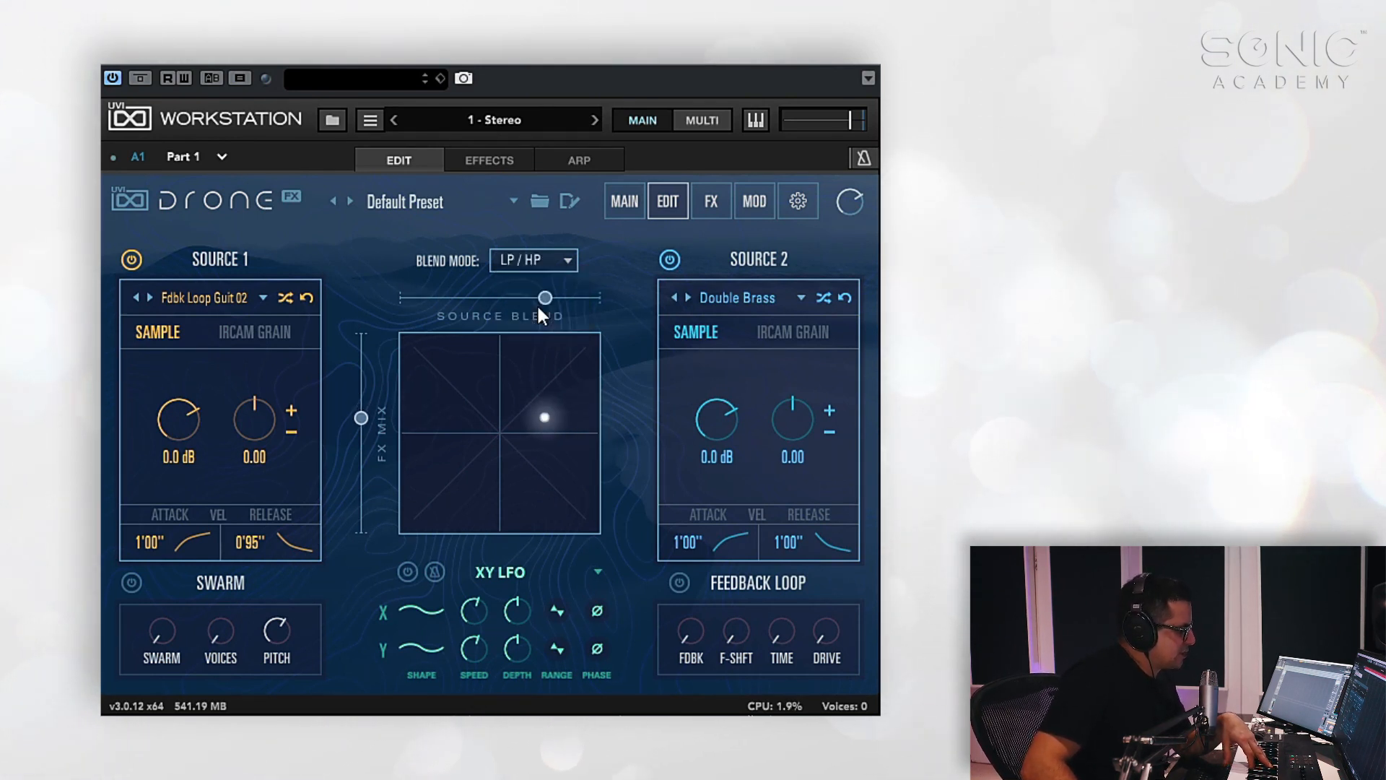
left_click_drag(551, 429, 469, 431)
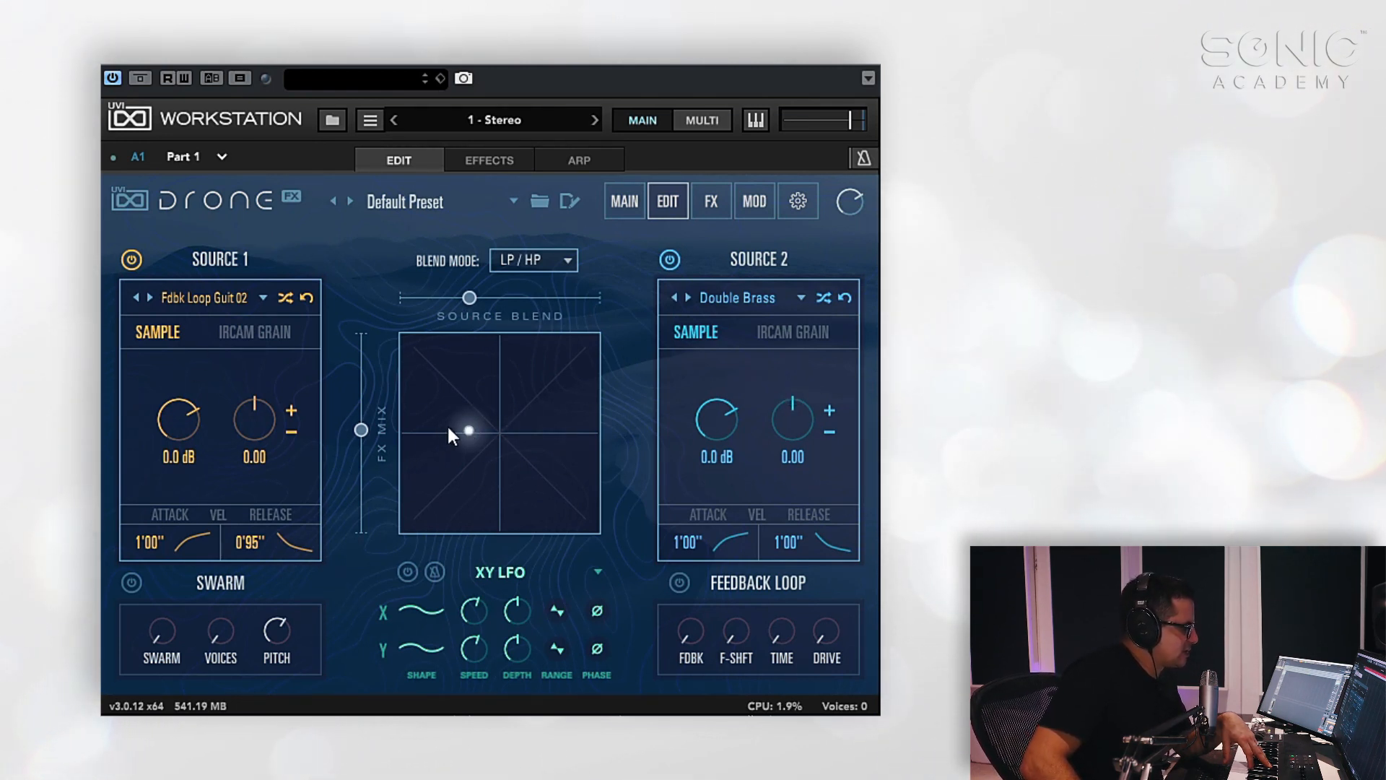
left_click_drag(454, 430, 572, 435)
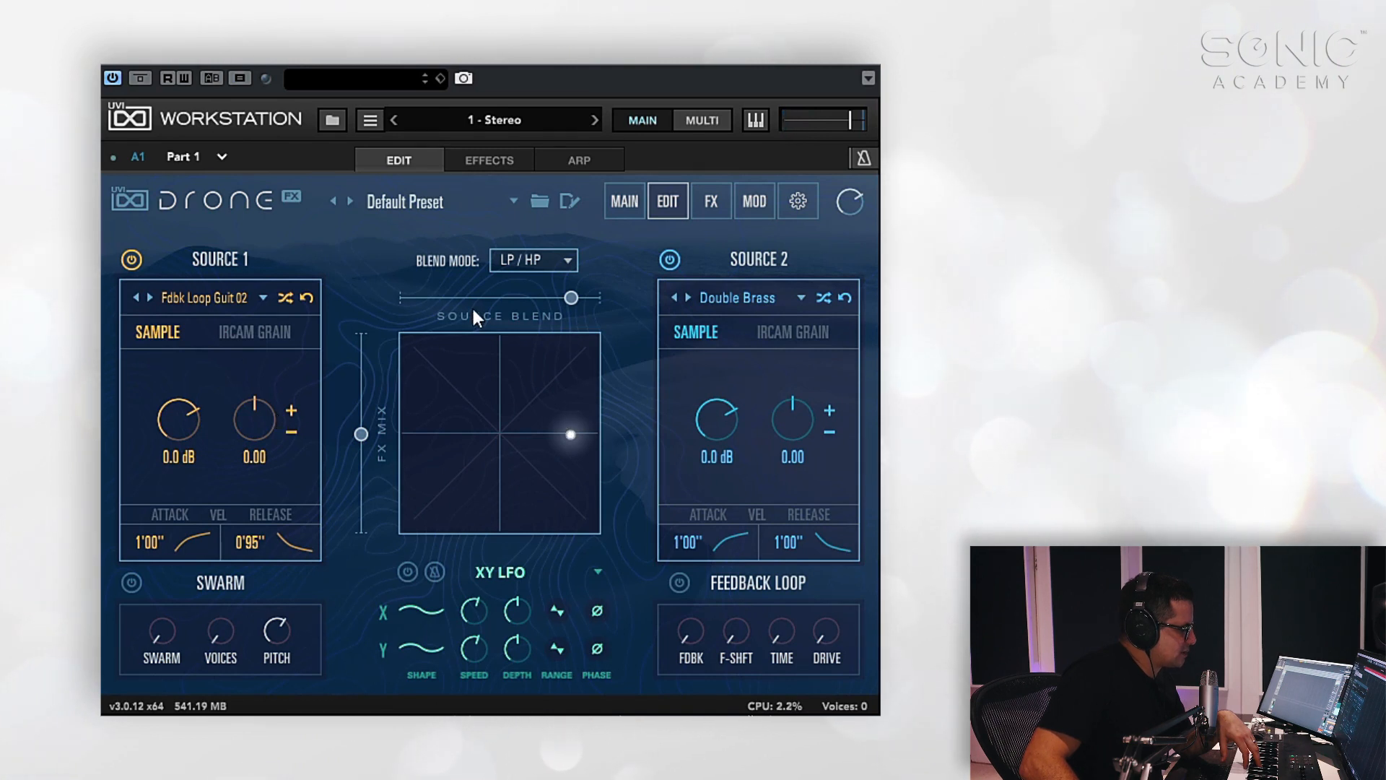
Try the HP / LP blend mode with the XY point moved back near the centre, and return the mode to Volume
left_click(542, 267)
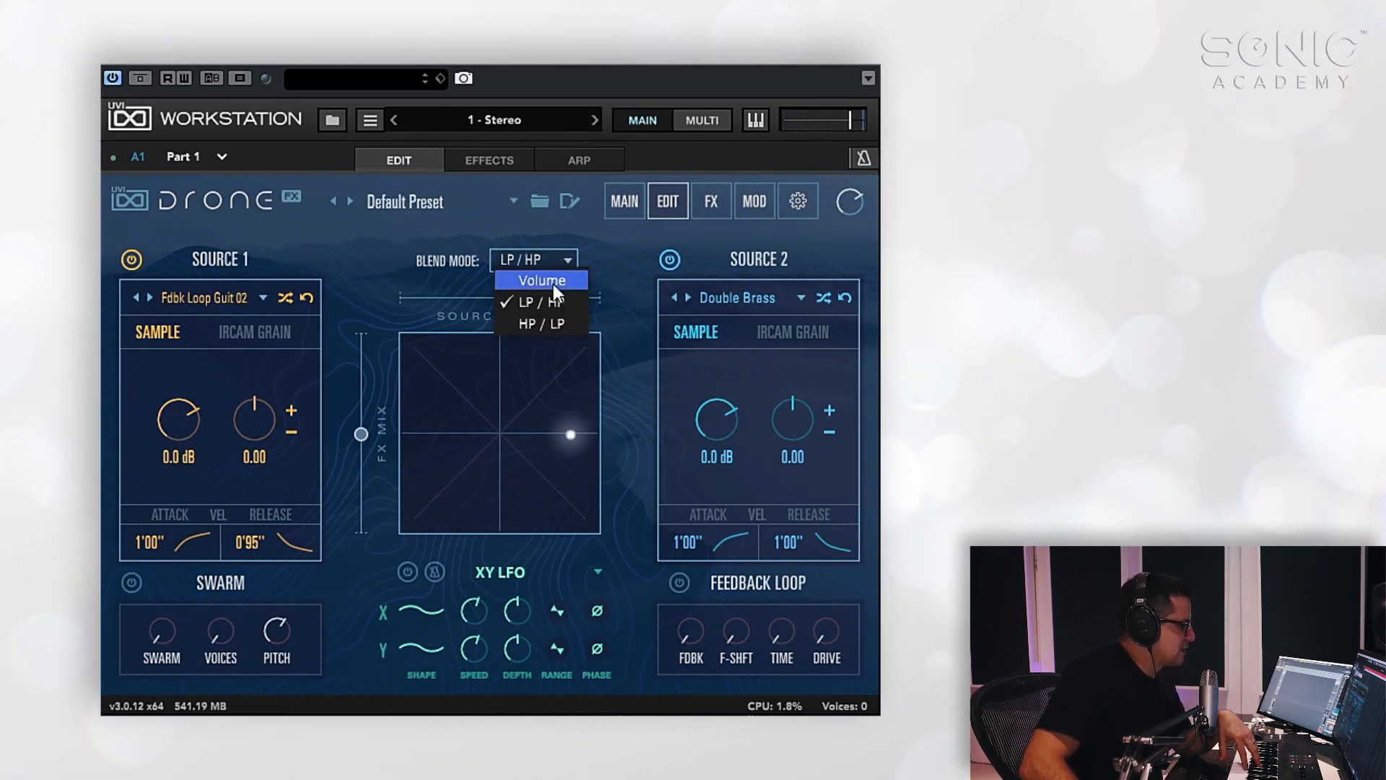
left_click(527, 320)
left_click(582, 439)
left_click_drag(582, 440, 498, 426)
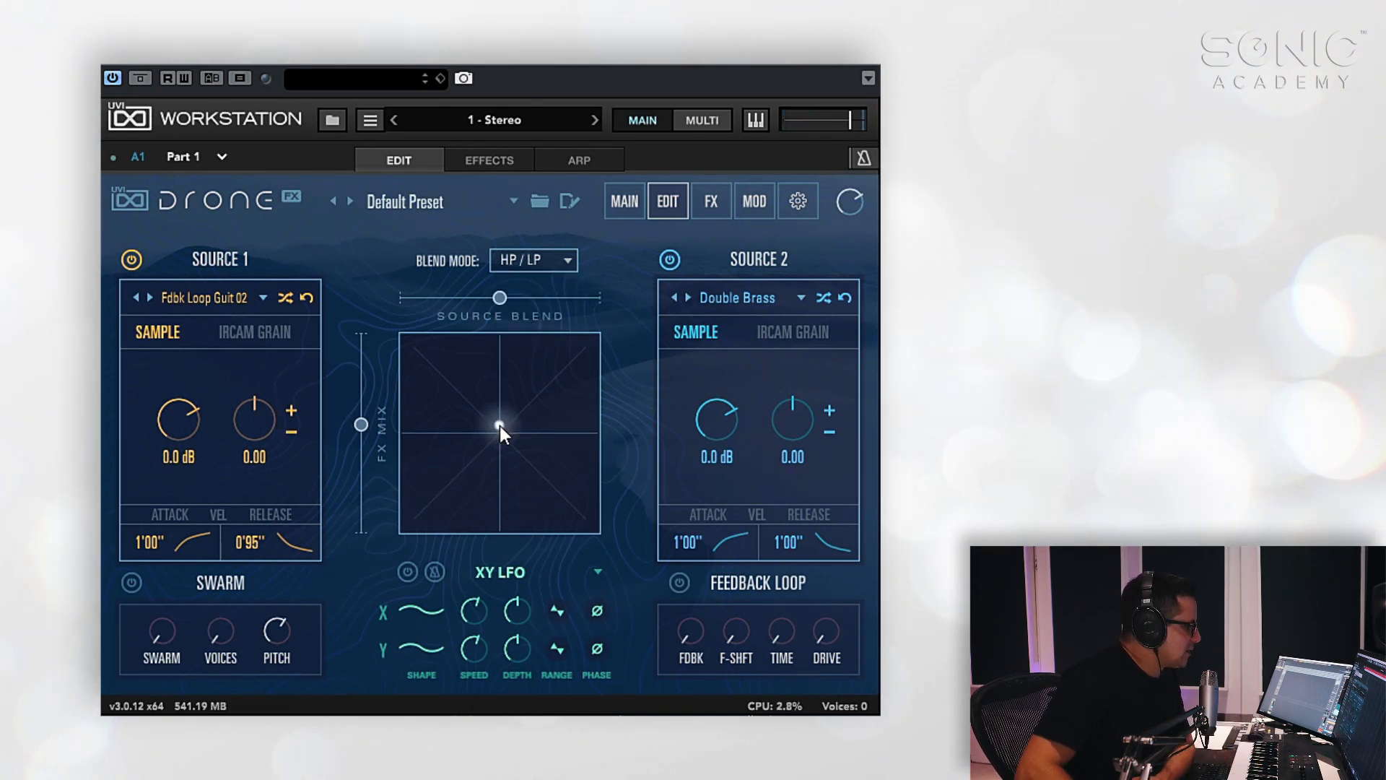
left_click(539, 265)
left_click(550, 276)
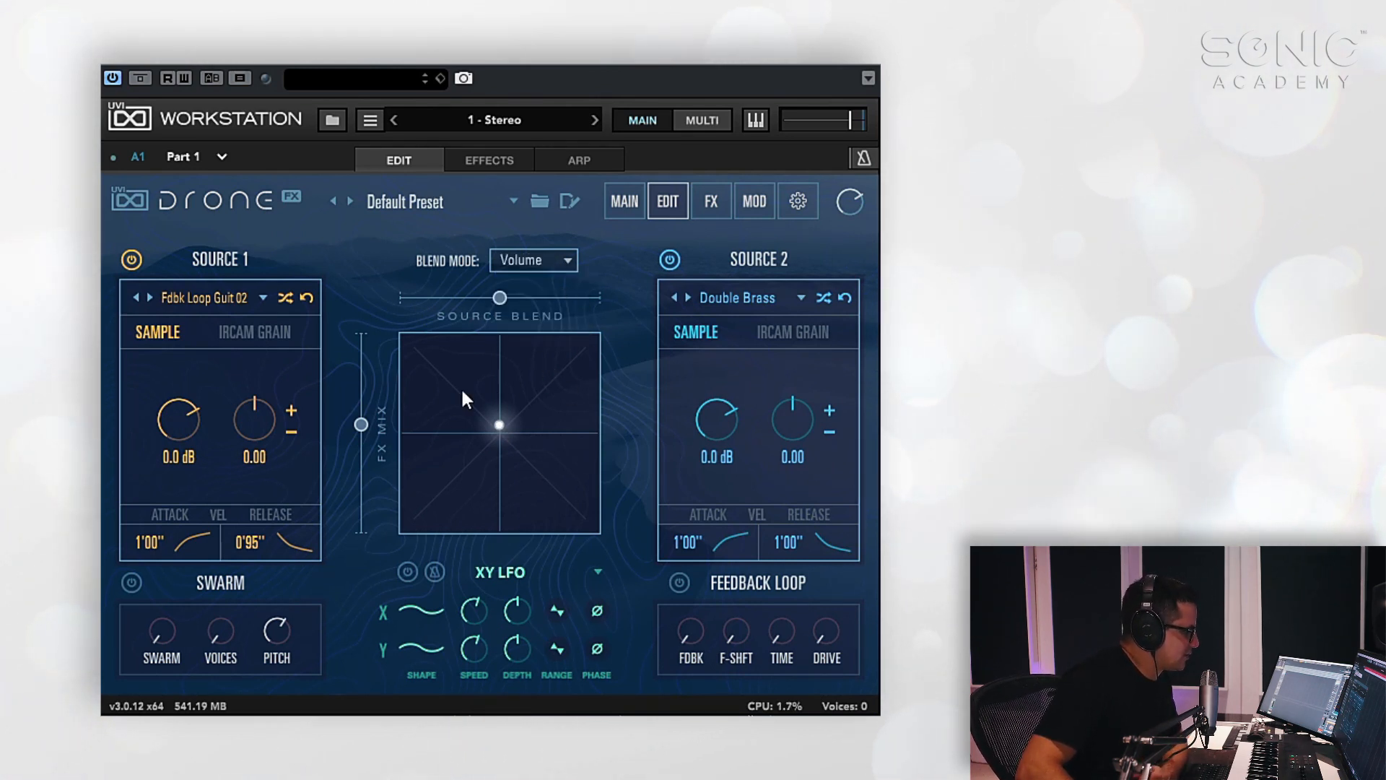
Set the blend mode to LP / HP with the XY point fully at Source 2, and switch Source 2 to IRCAM Grain
left_click(519, 265)
left_click(539, 299)
left_click_drag(513, 435, 774, 440)
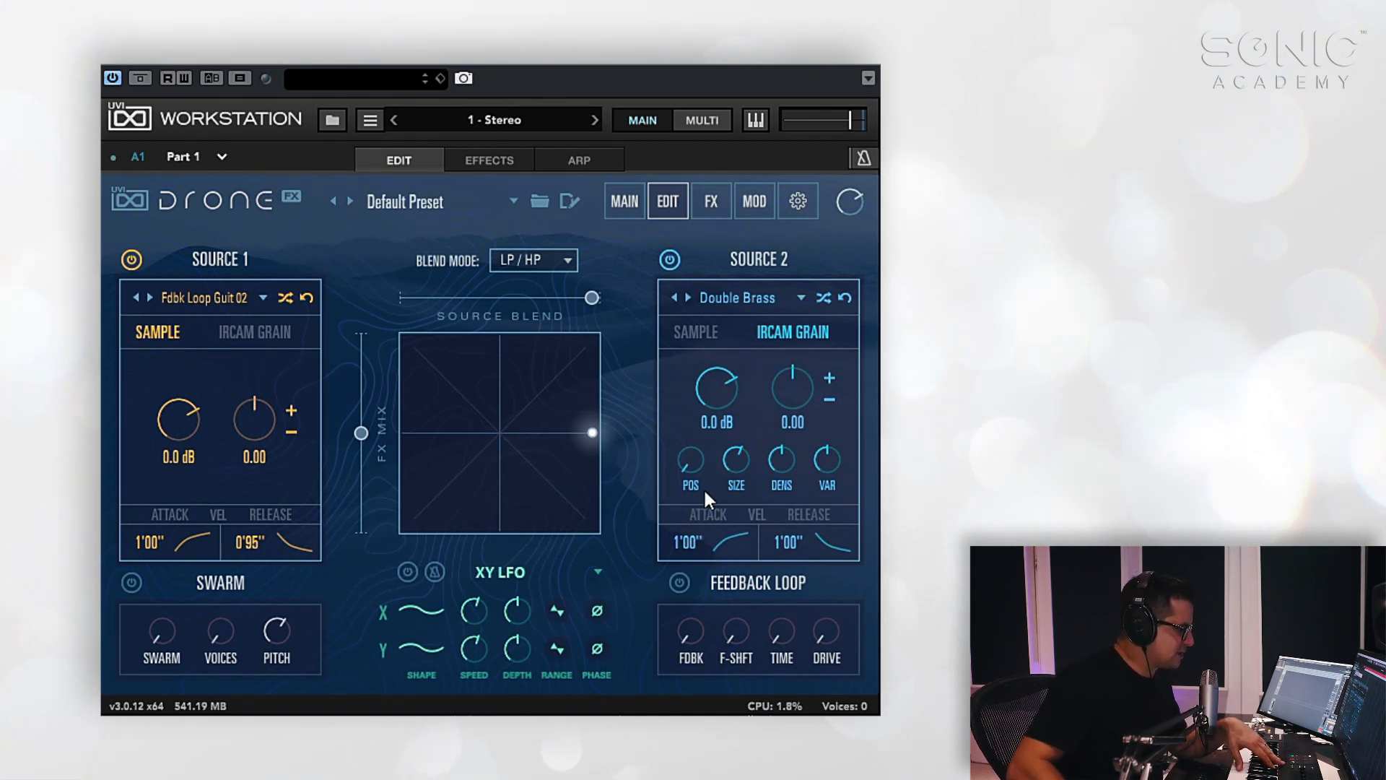
Raise the grain position slightly and the grain size considerably in Source 2's IRCAM Grain settings
mouse_move(735, 445)
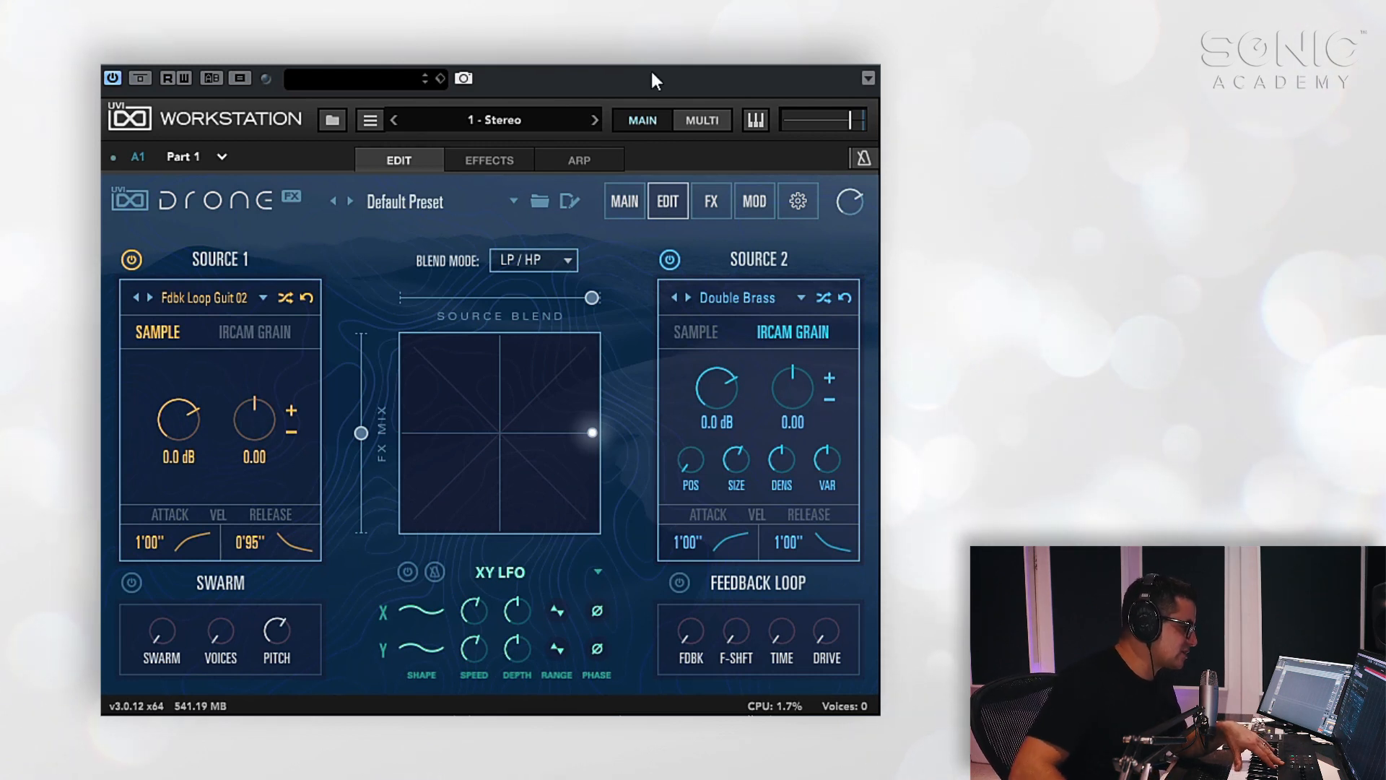
mouse_move(705, 482)
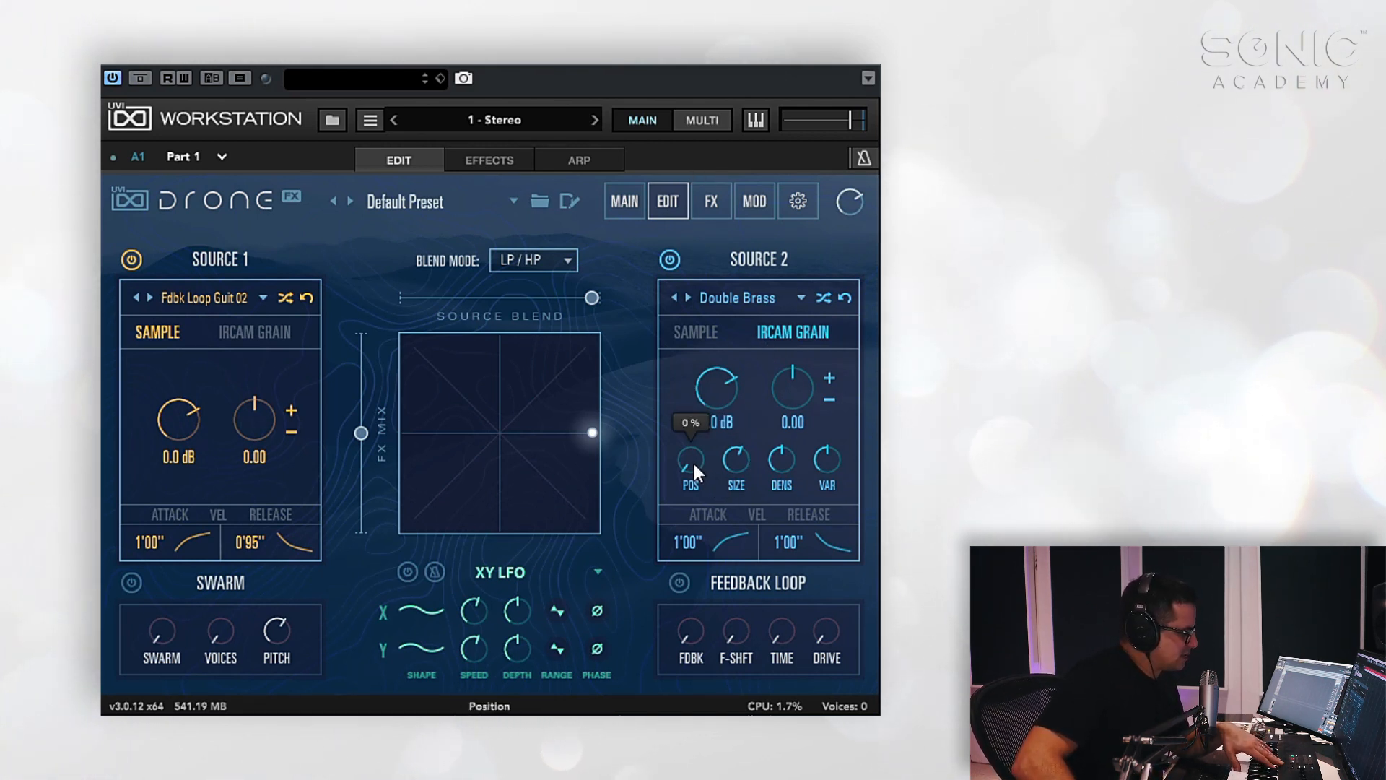
mouse_move(694, 465)
left_mouse_down()
mouse_move(708, 384)
mouse_move(722, 394)
mouse_move(705, 473)
left_mouse_up()
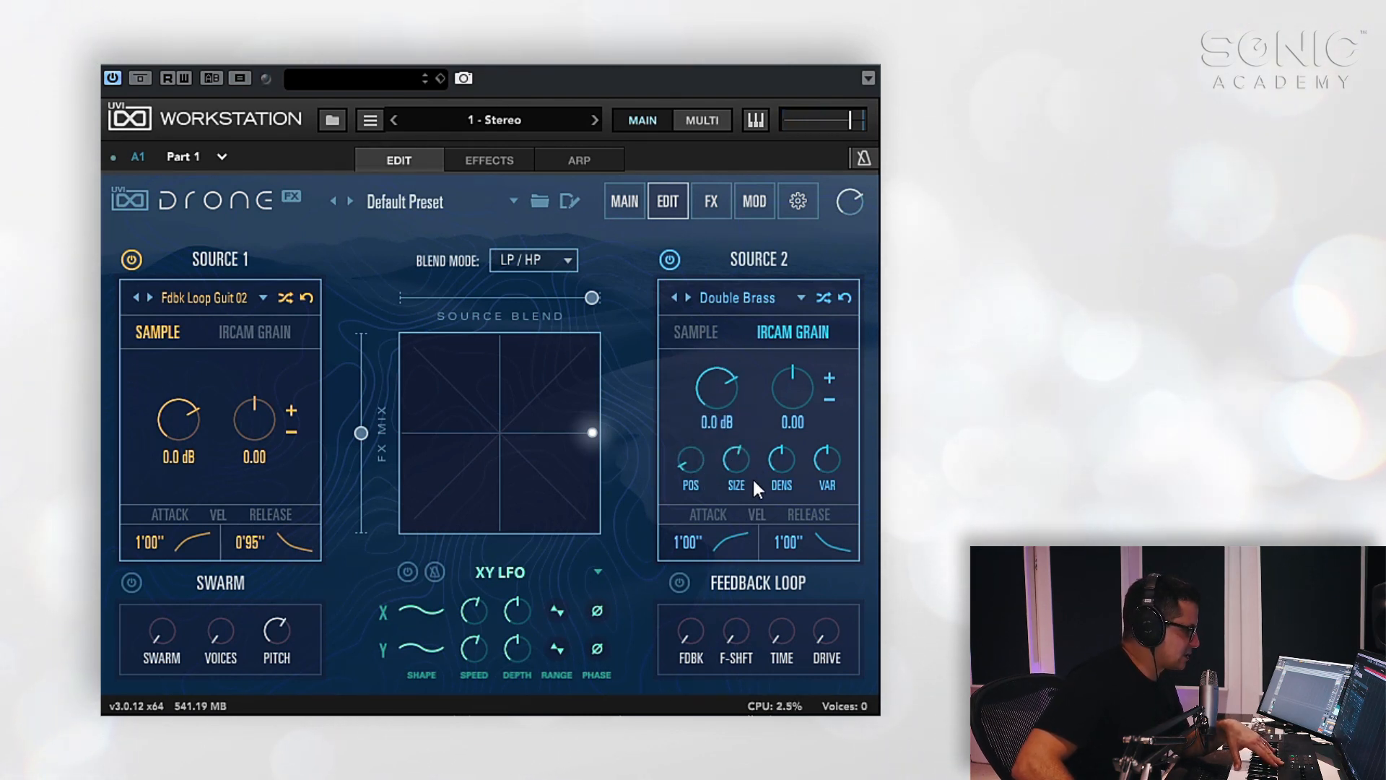
left_click_drag(744, 463, 764, 369)
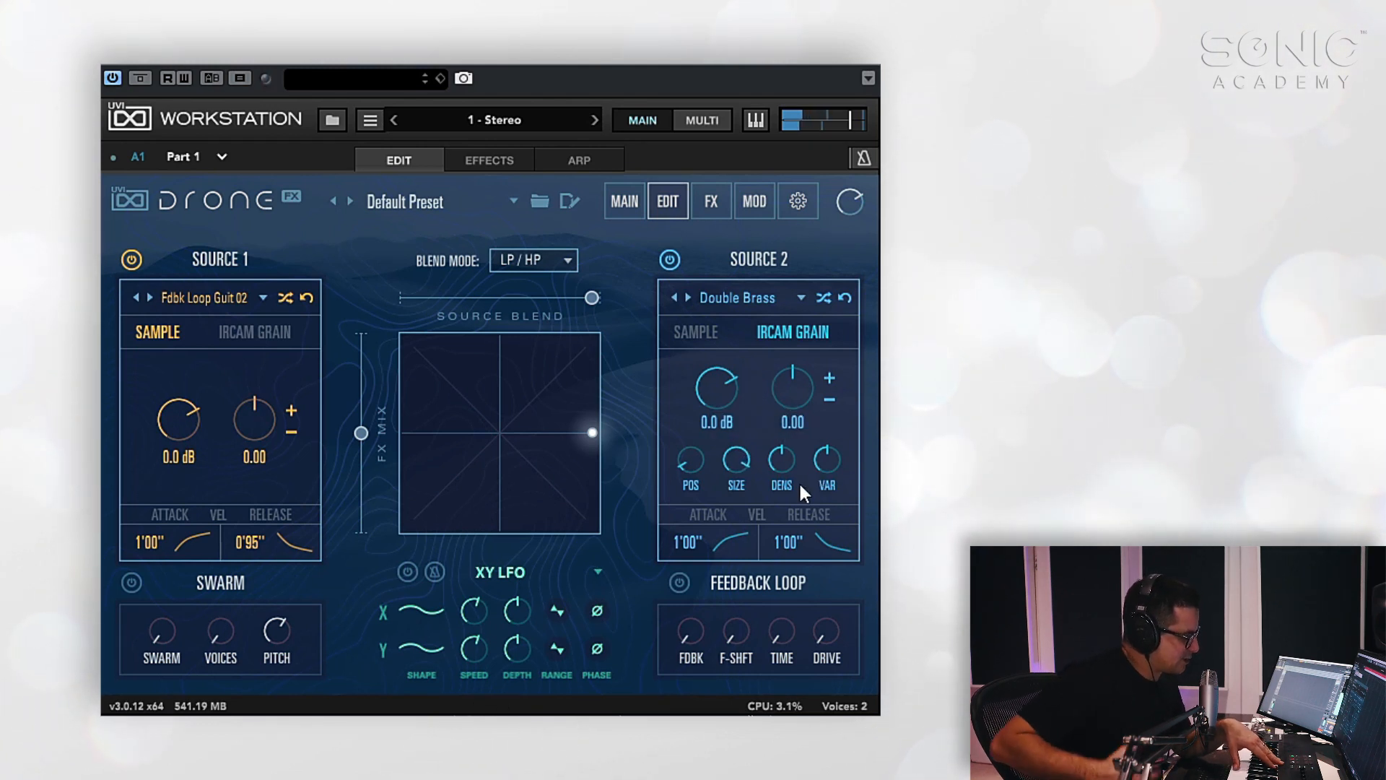
Raise the grain density, variation and position in Source 2's IRCAM Grain settings
mouse_move(792, 469)
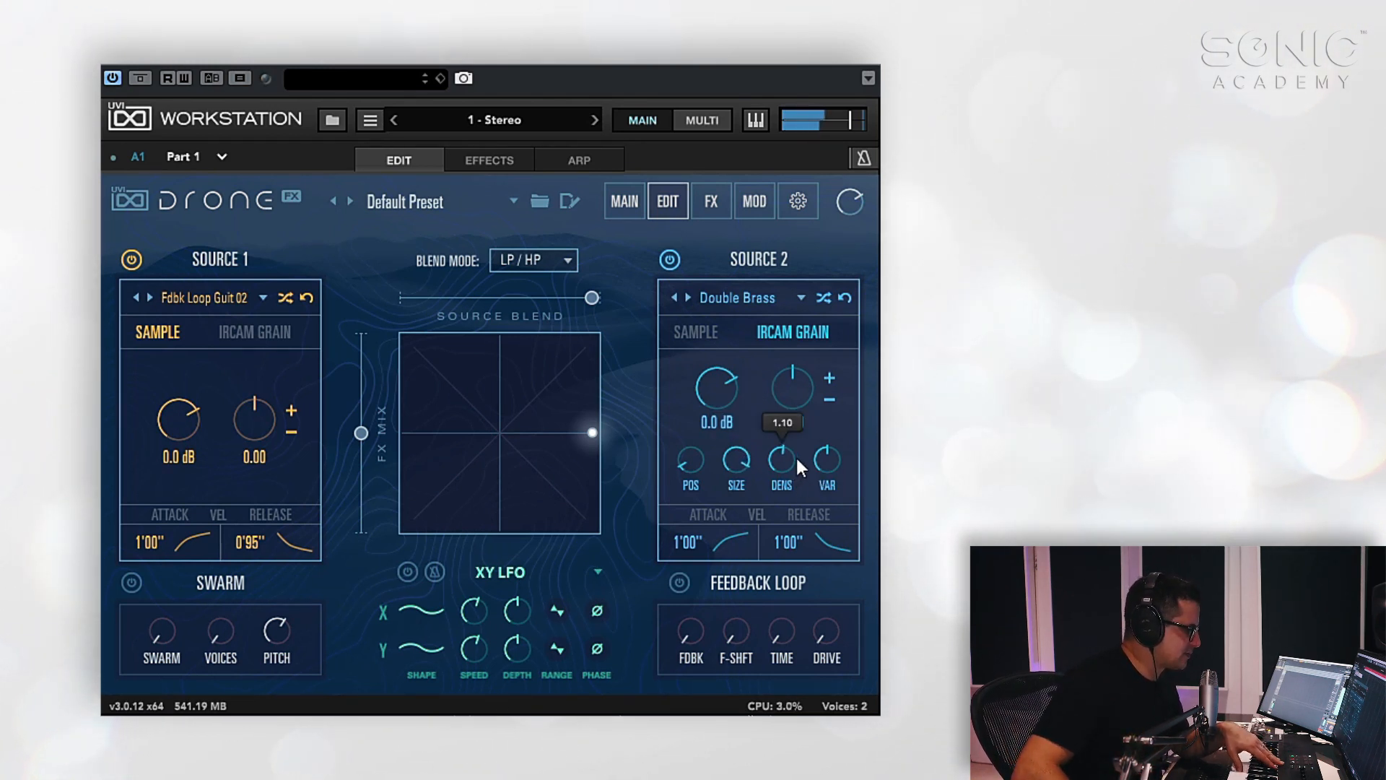
left_click_drag(803, 432, 803, 396)
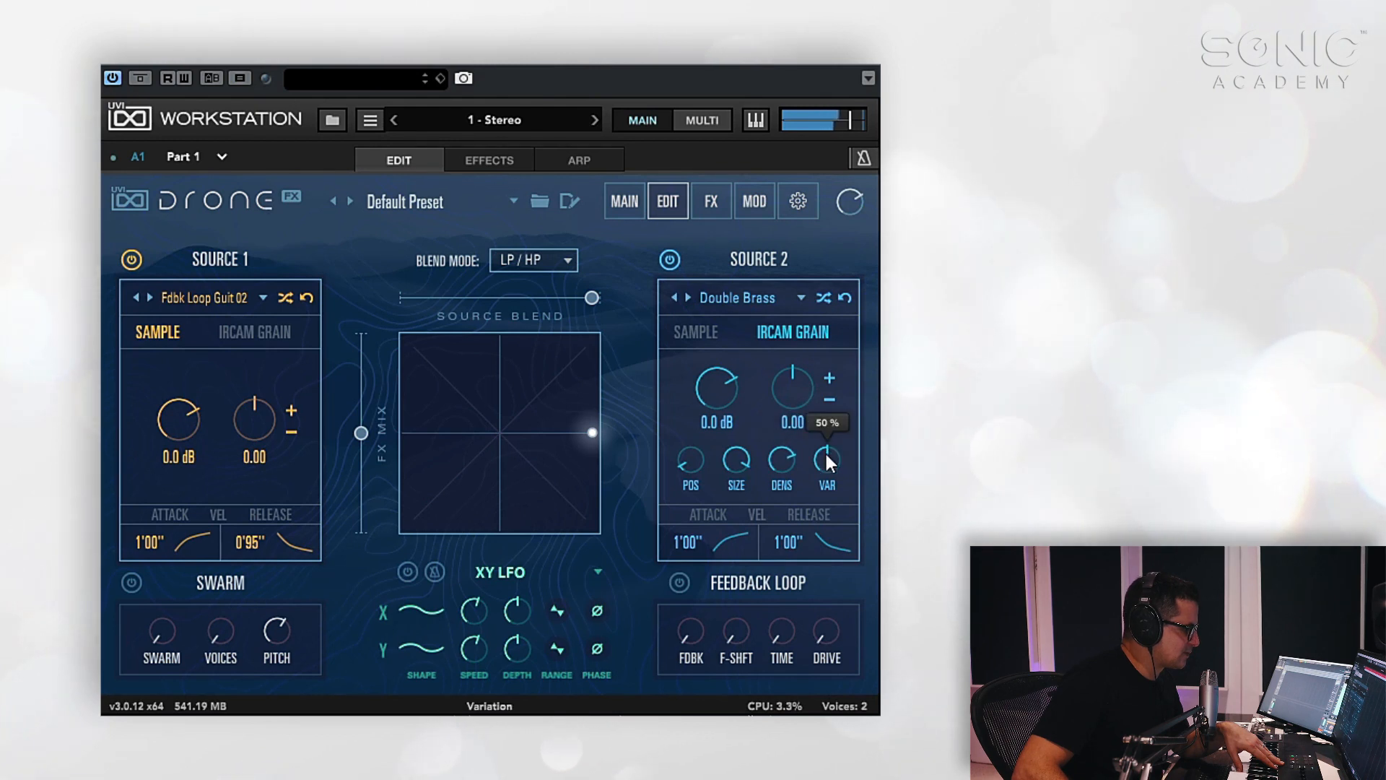
left_click_drag(826, 455, 848, 397)
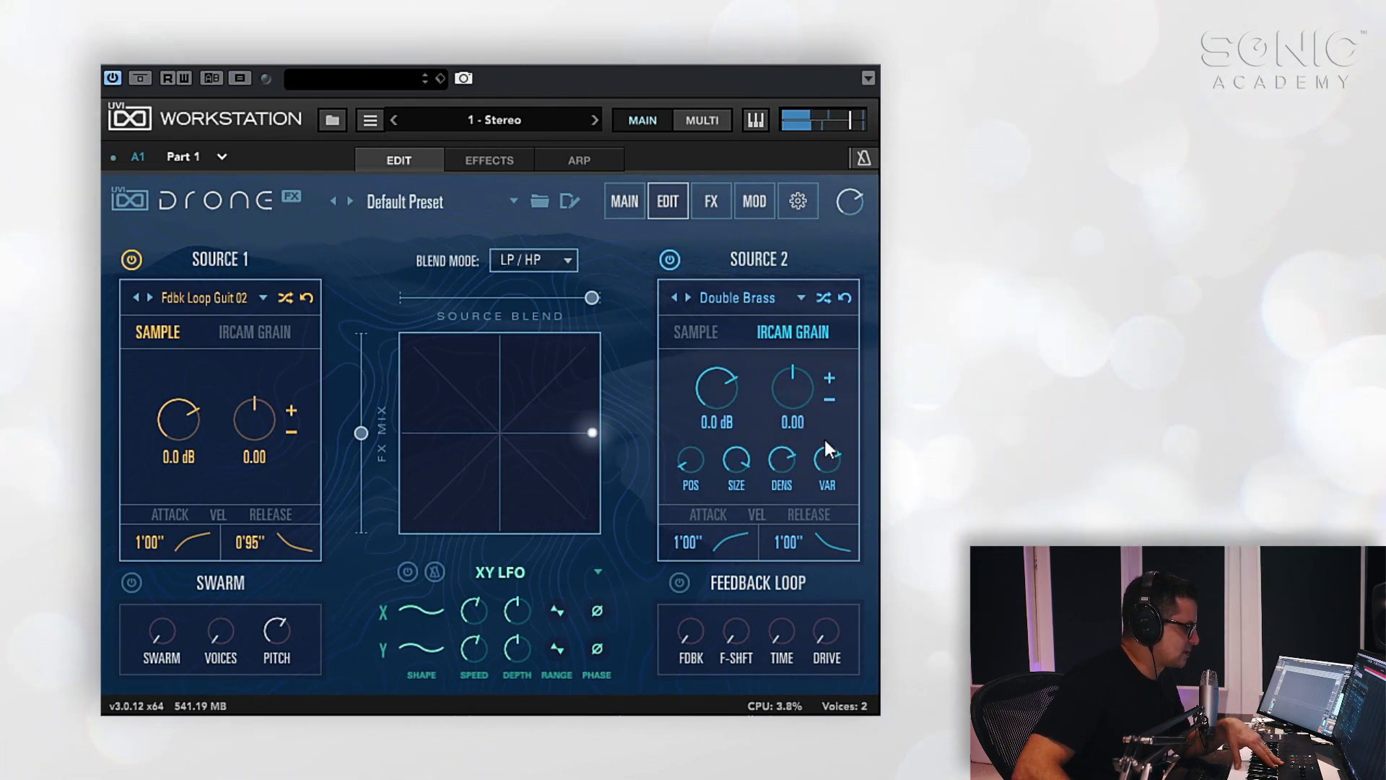
mouse_move(770, 473)
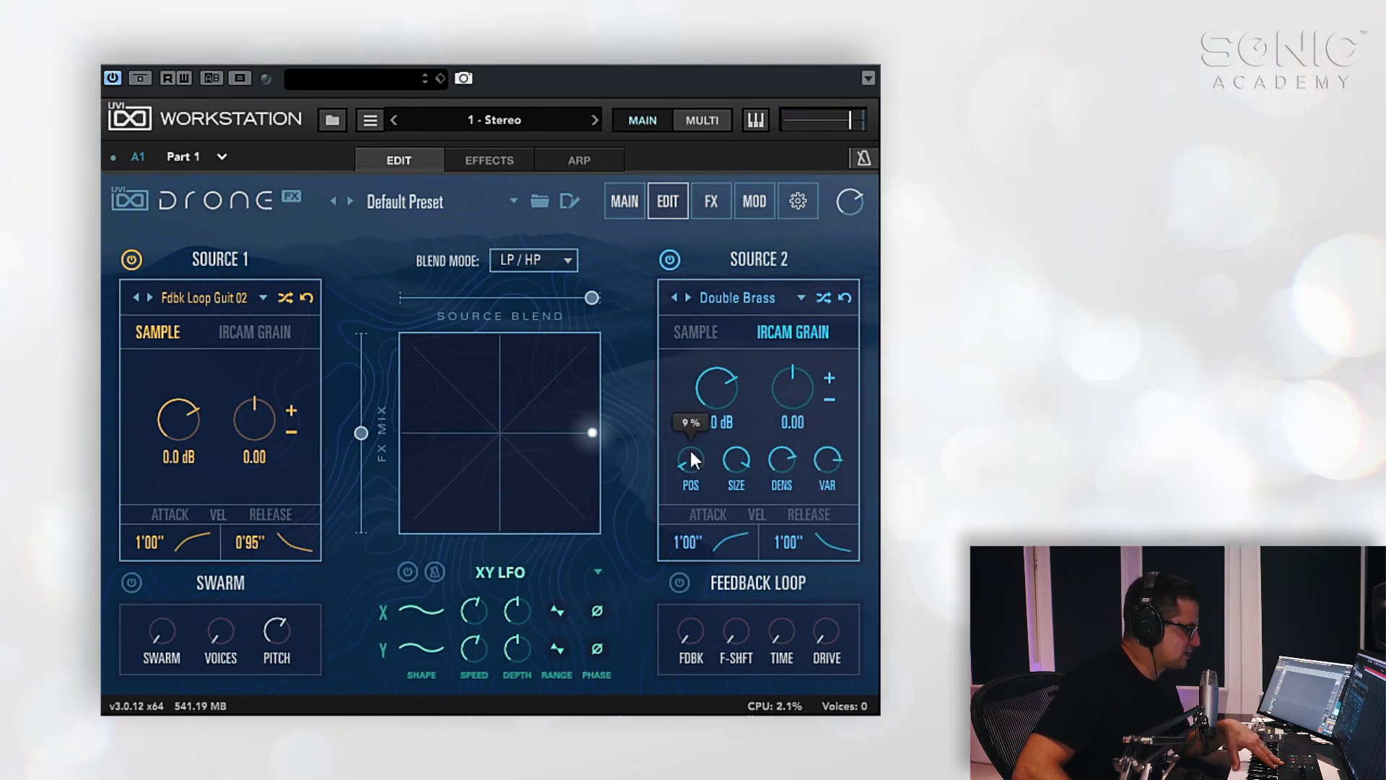
left_click_drag(693, 458, 772, 218)
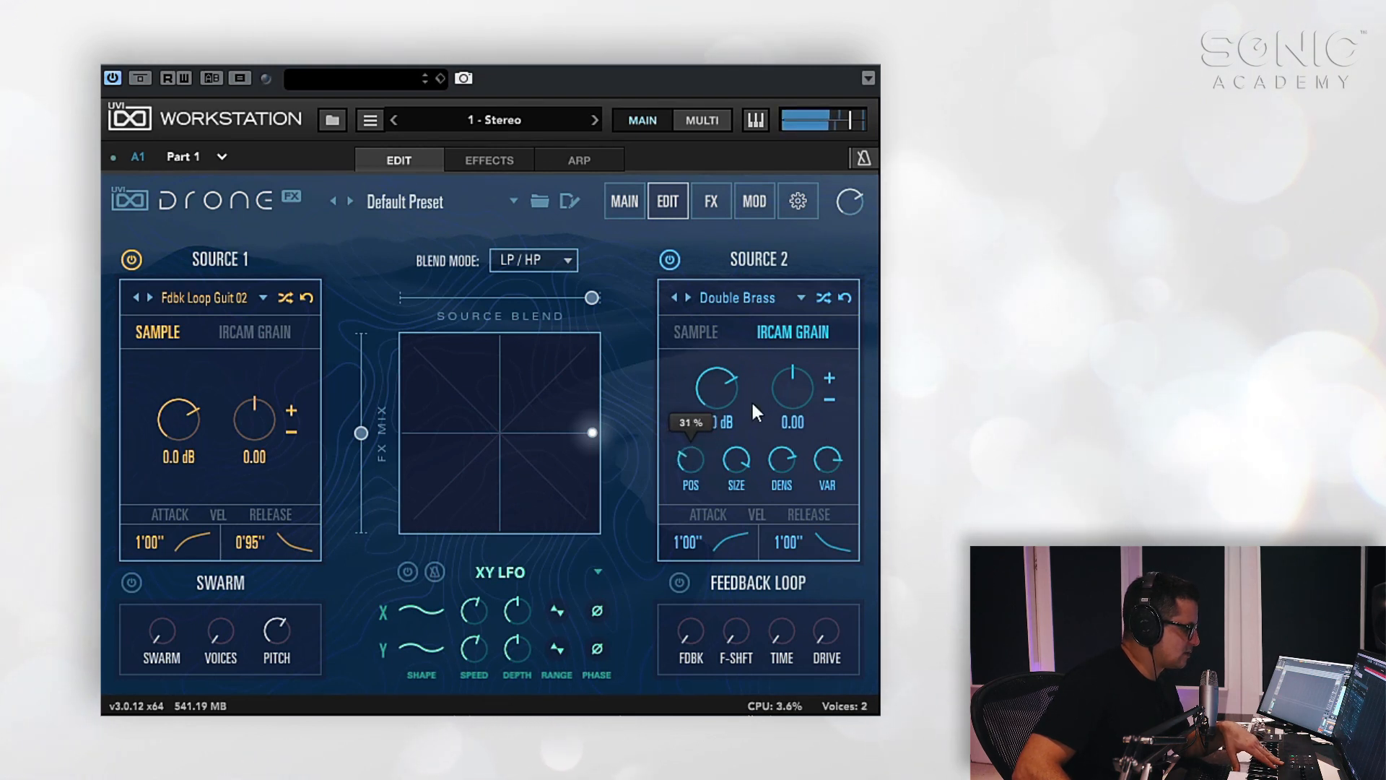
left_click_drag(742, 437, 742, 427)
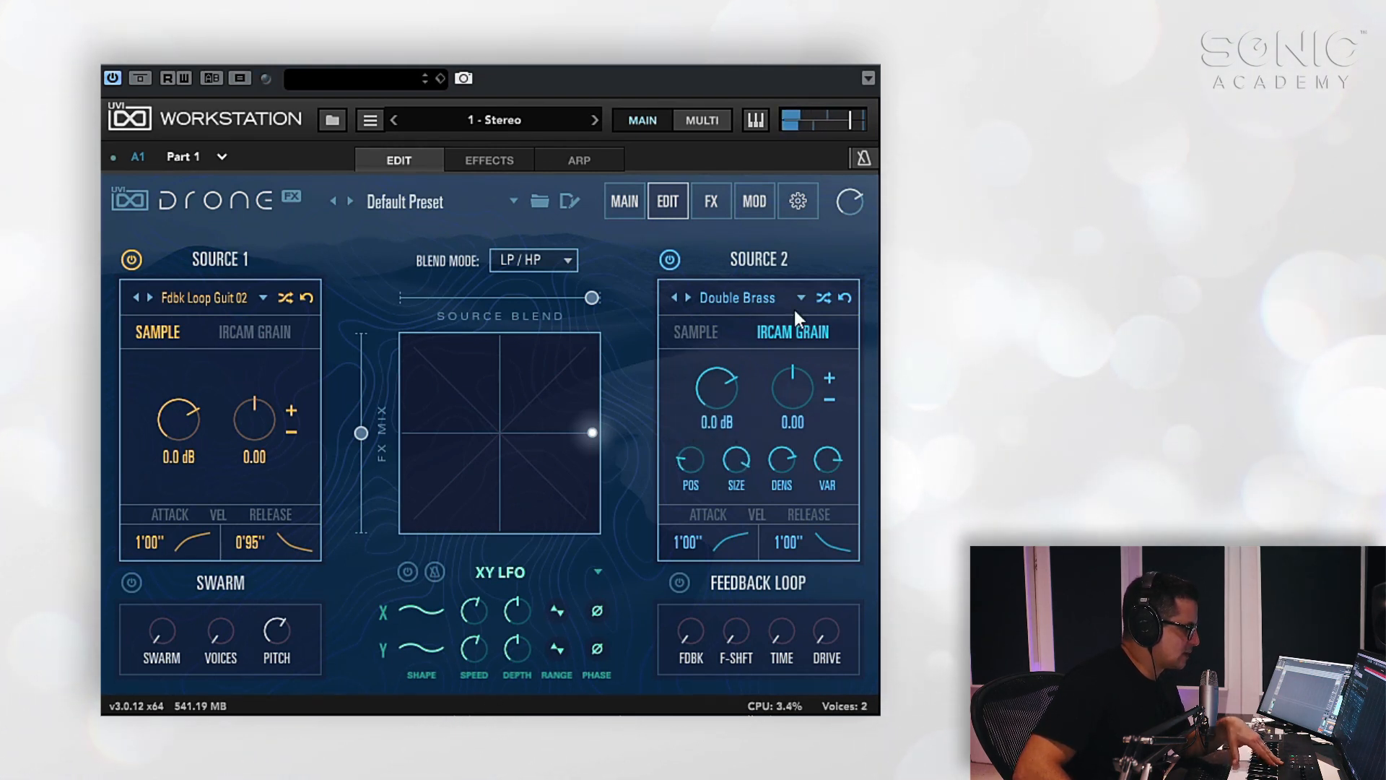
Tune Source 2 down an octave by setting its pitch to -12.00
left_click_drag(800, 384, 796, 451)
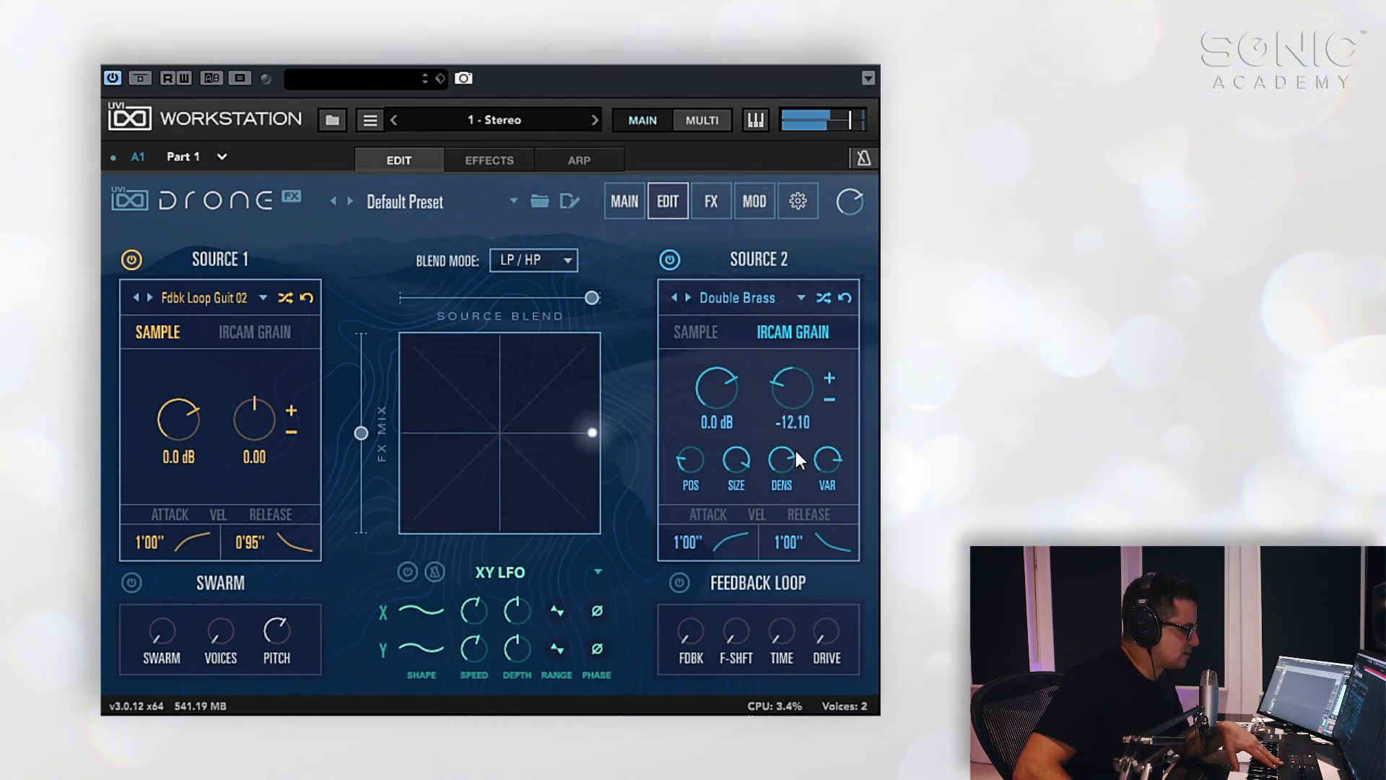
left_click_drag(799, 404, 800, 399)
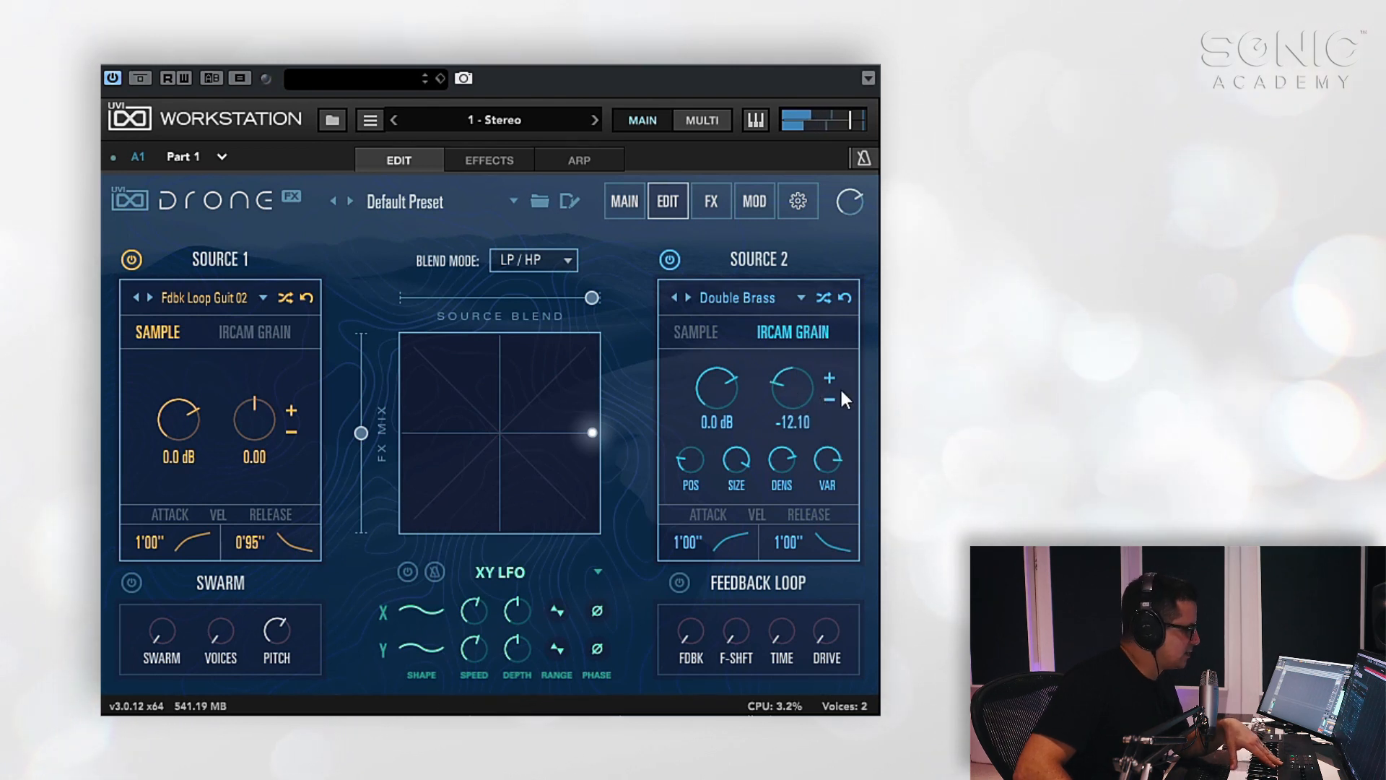
left_click_drag(810, 394, 805, 395)
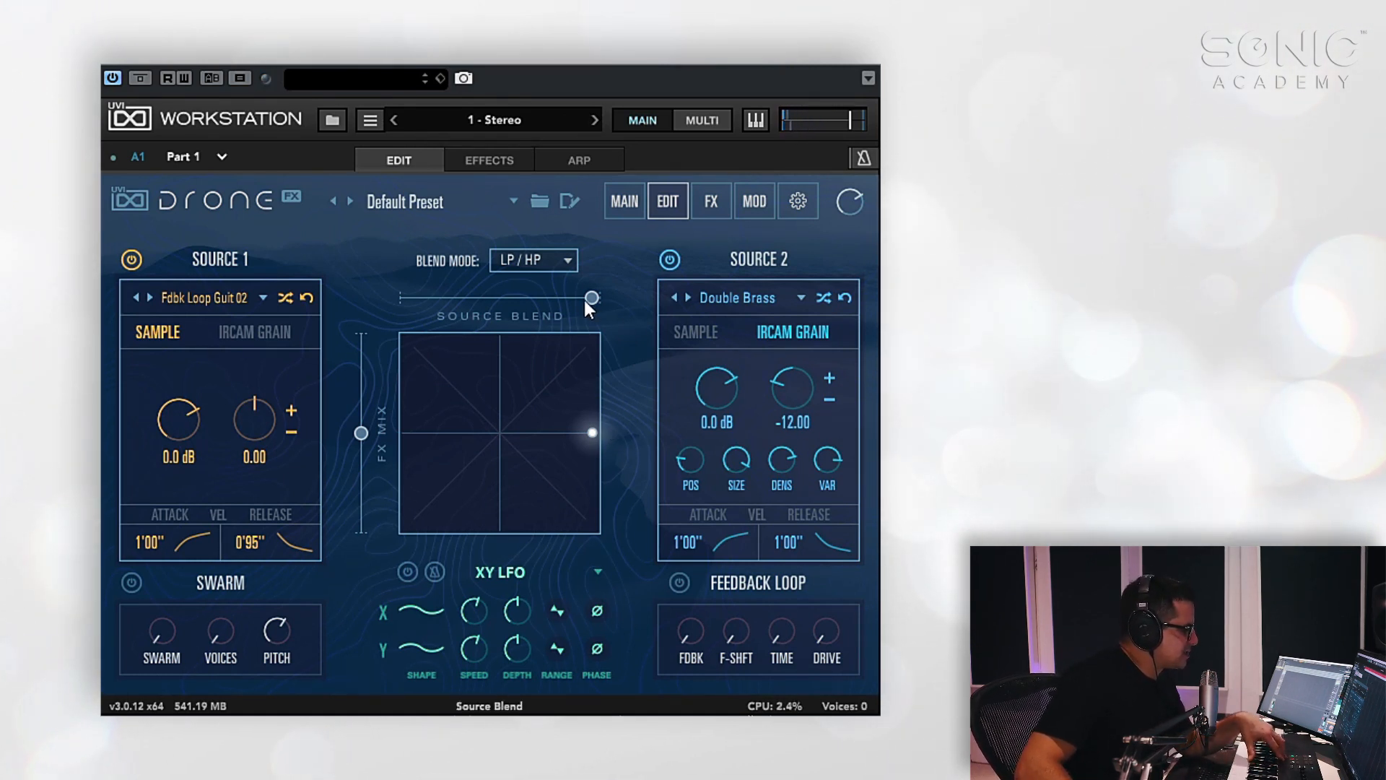
Centre the XY point and enable the XY LFO with X and Y speeds of only a few mHz and full depths
left_click_drag(594, 433, 500, 433)
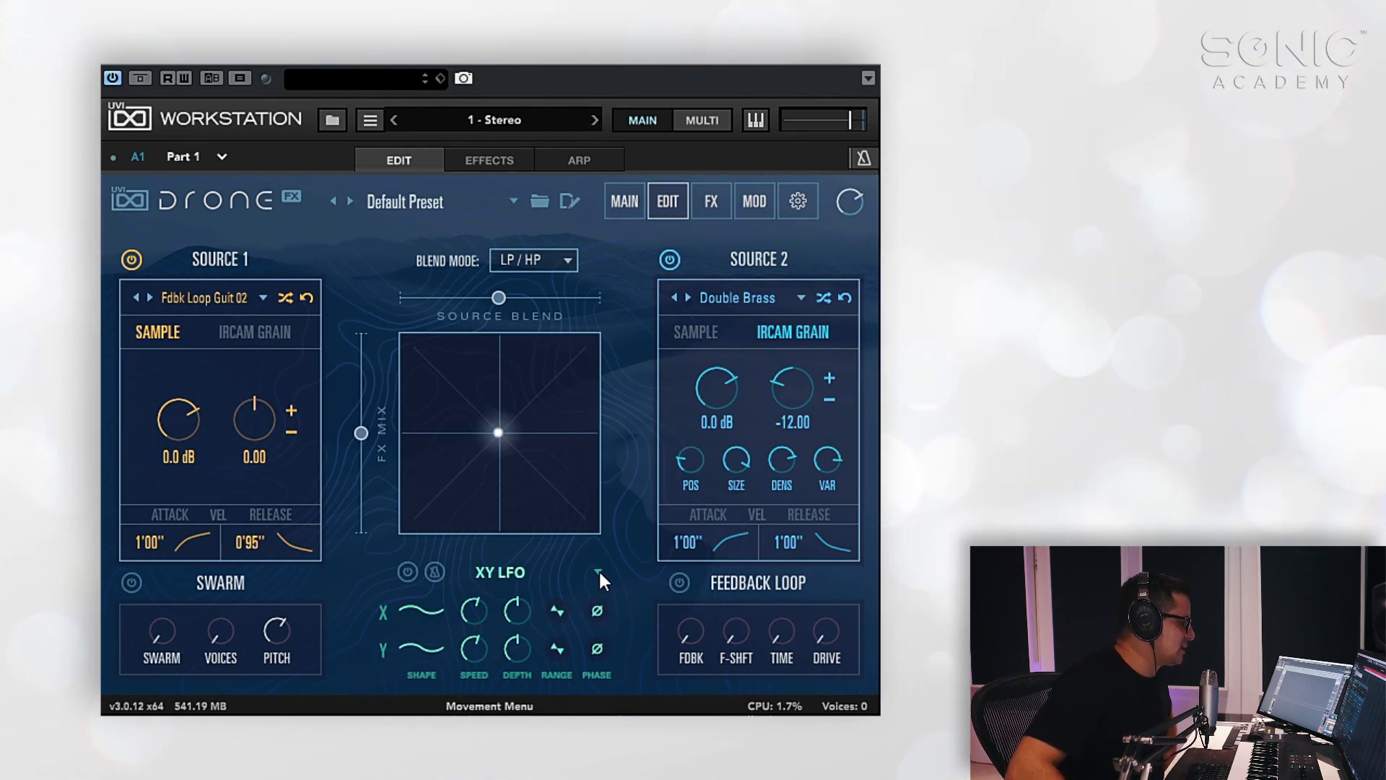
left_click(407, 572)
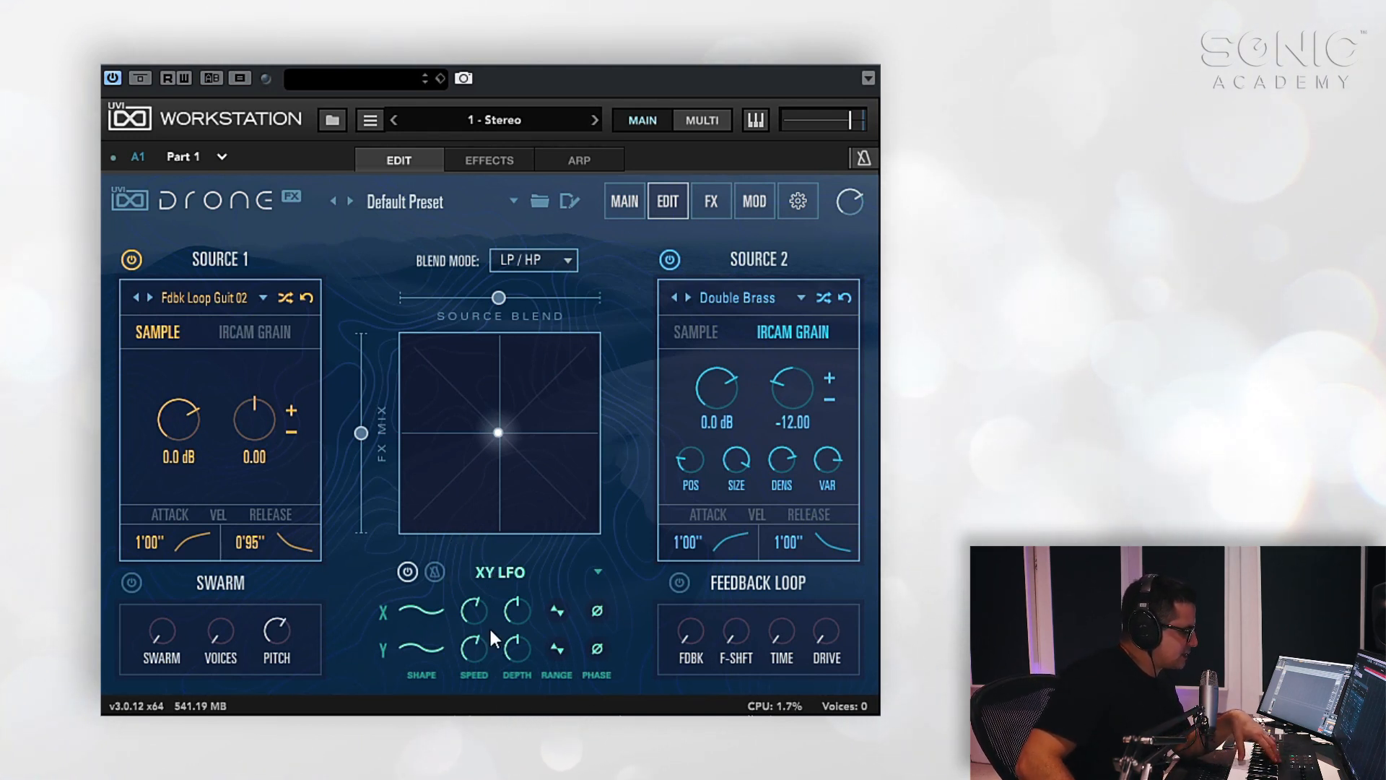
left_click_drag(475, 609, 494, 697)
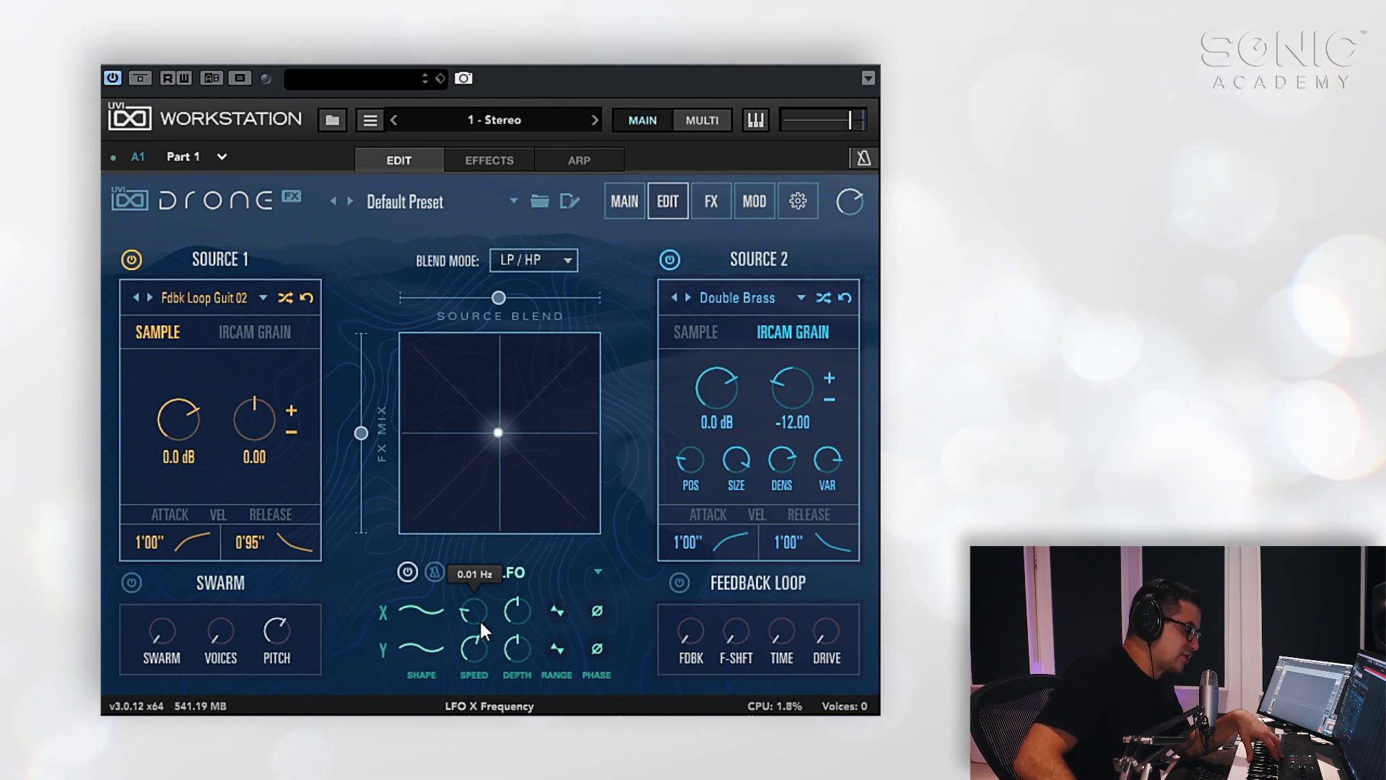
left_click_drag(475, 622, 484, 622)
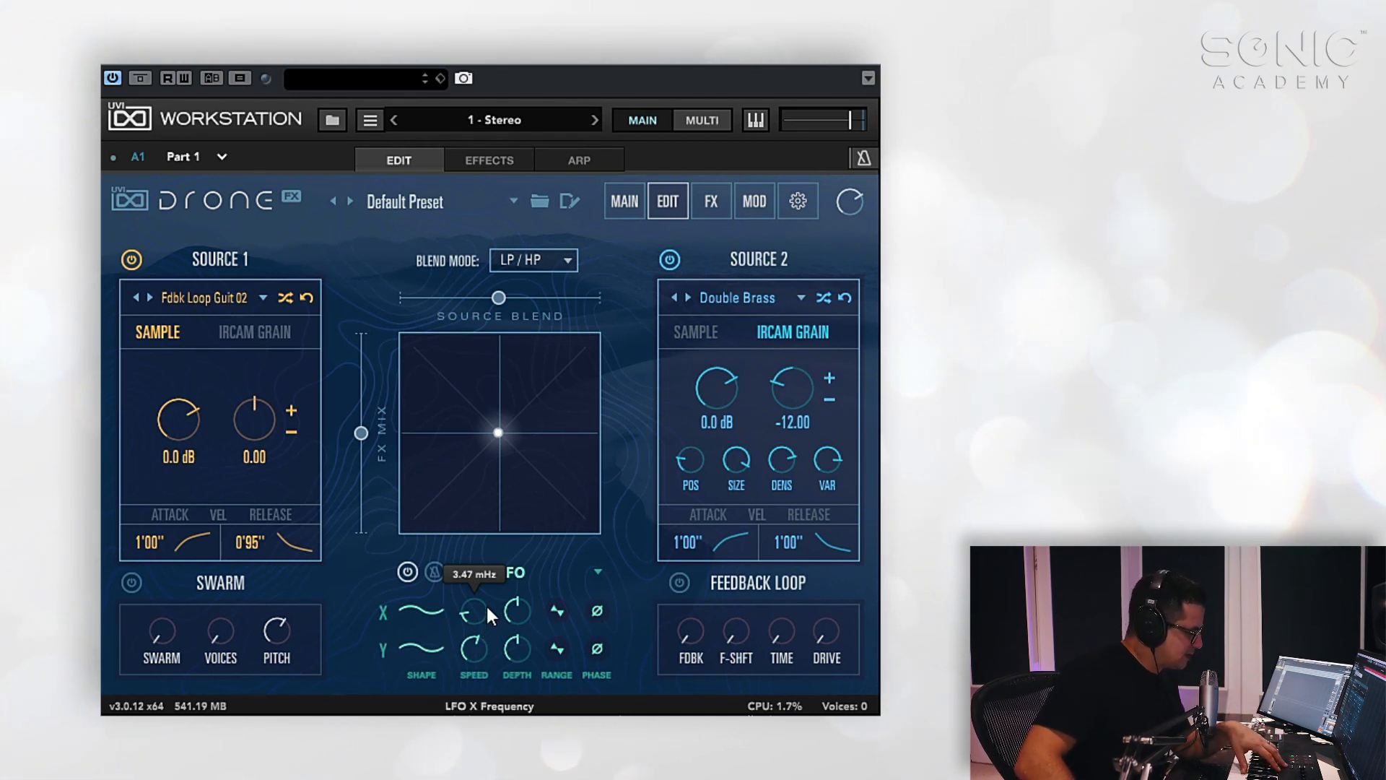
left_click_drag(475, 641, 570, 386)
left_click_drag(521, 642, 630, 244)
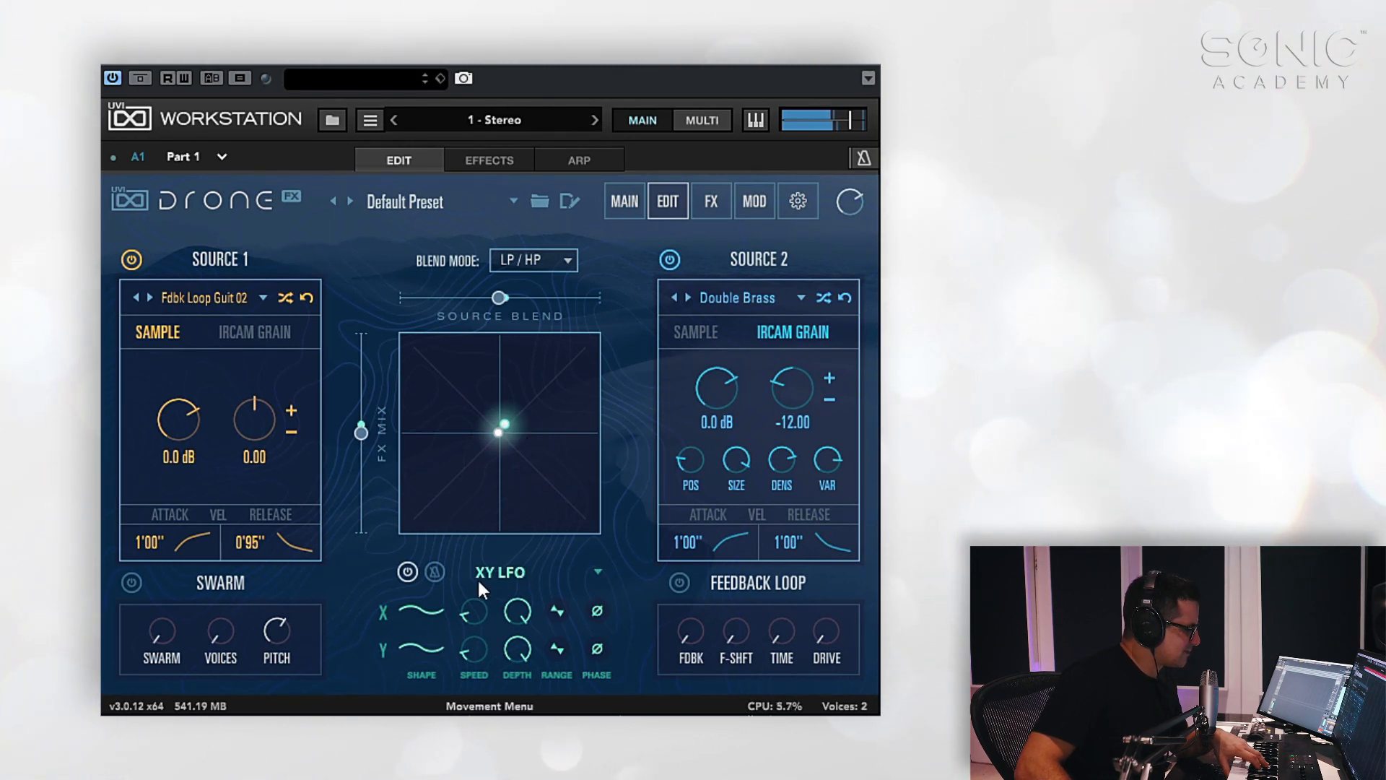
Speed up the XY LFO movement on both axes, with the X speed at about 0.06 Hz
mouse_move(475, 652)
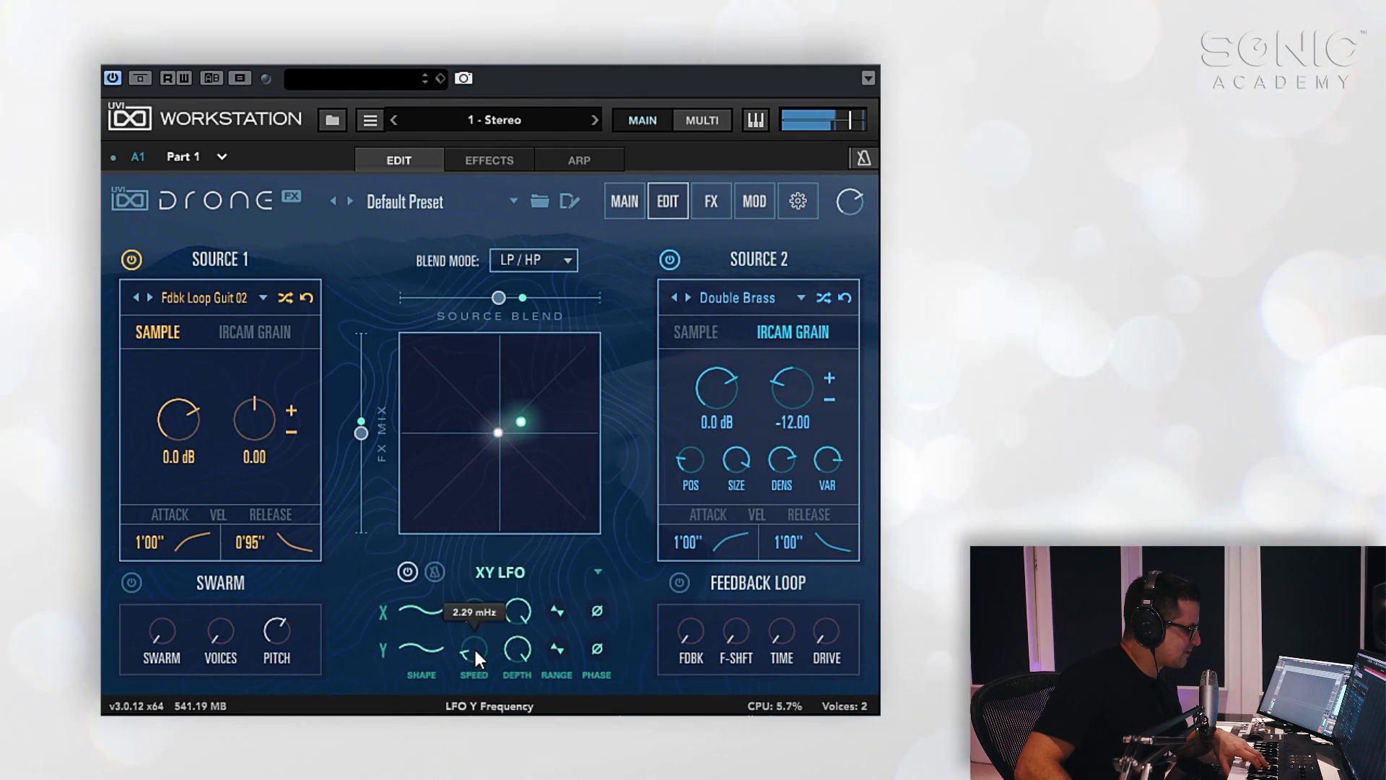
left_click_drag(475, 651, 499, 595)
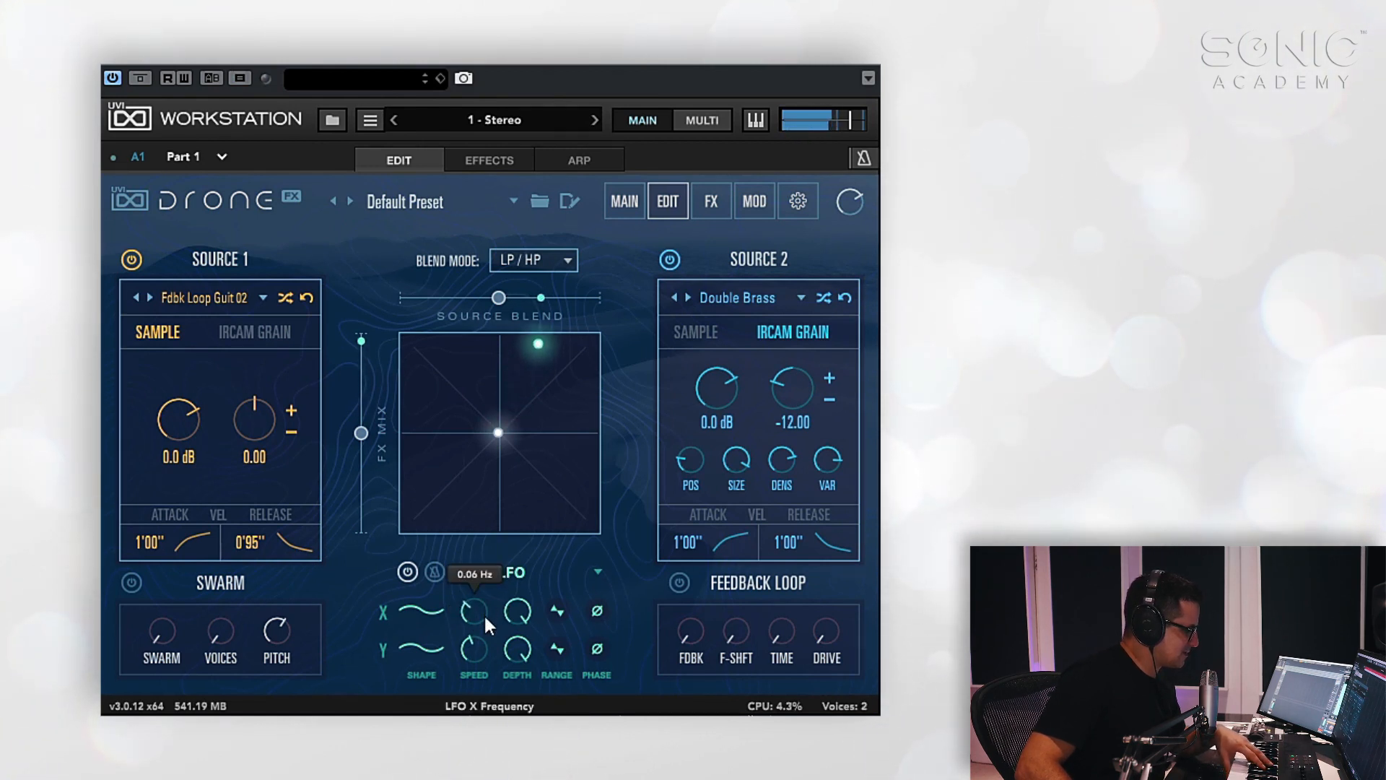
mouse_move(505, 649)
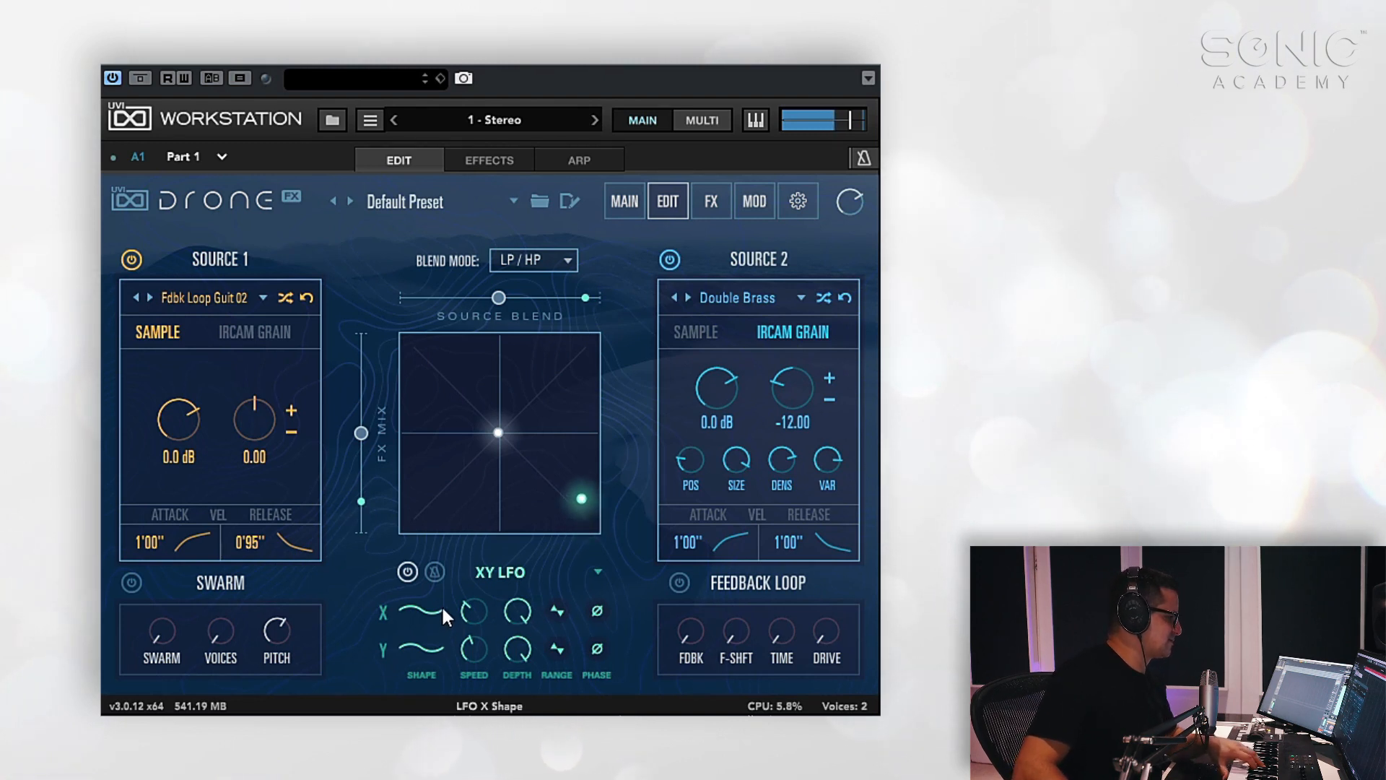
mouse_move(468, 595)
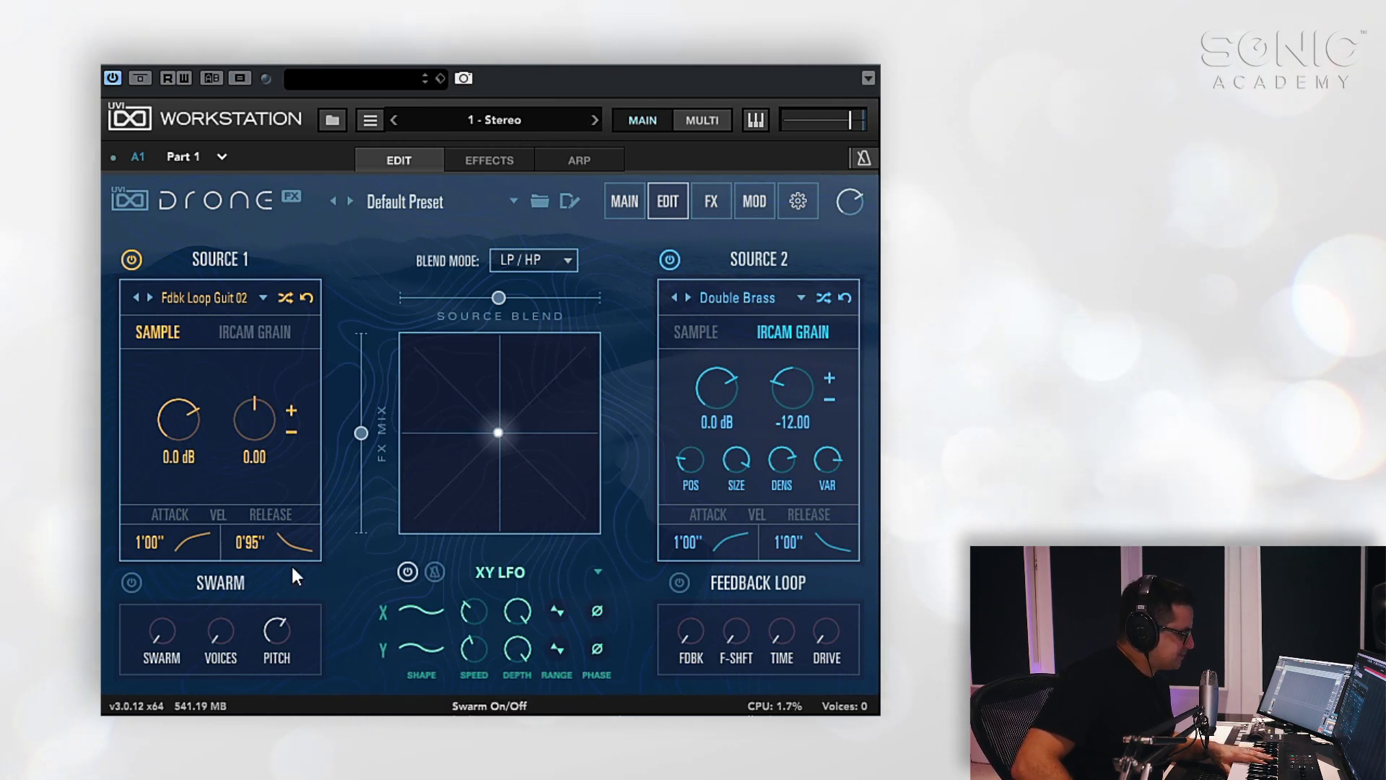
Switch the XY movement type to Chaos and set a slow chaos speed
left_click(598, 572)
left_click(517, 615)
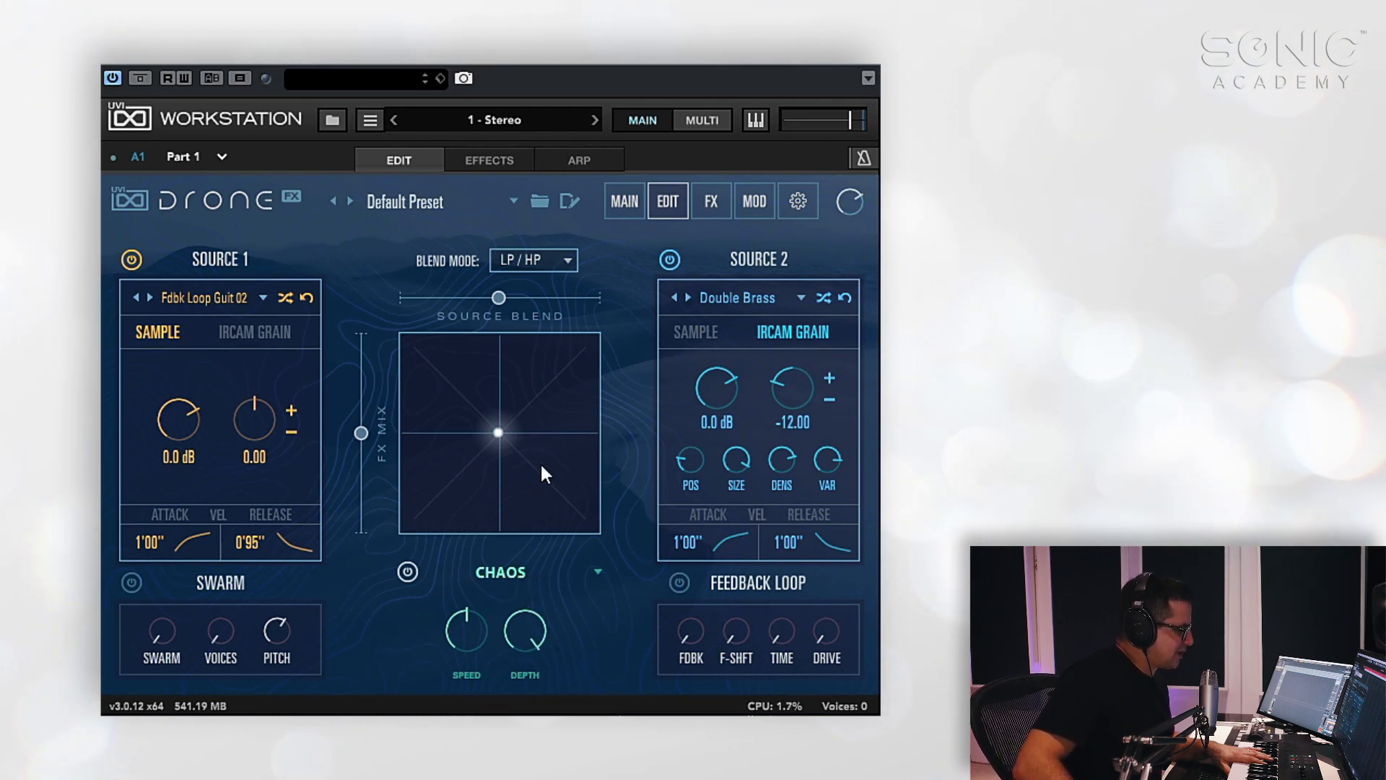
left_click_drag(457, 638, 457, 679)
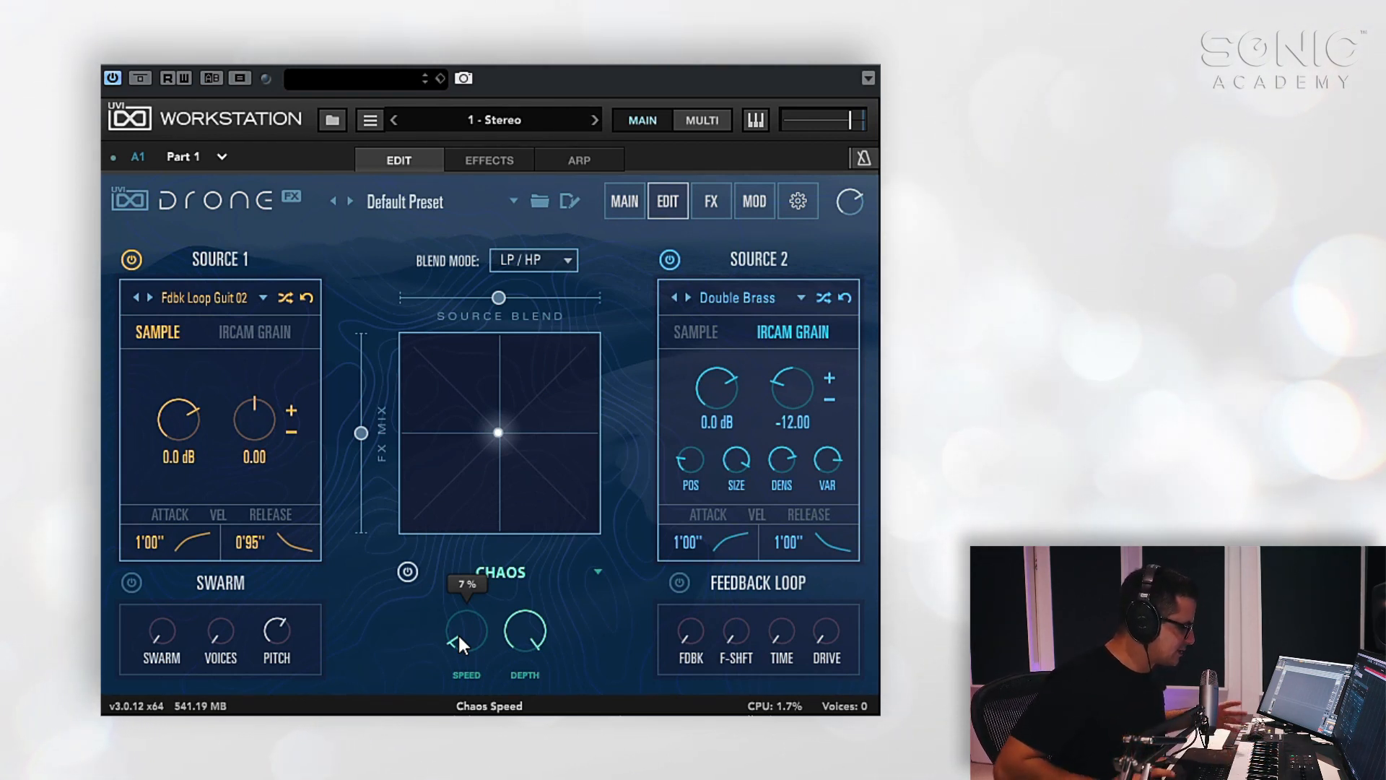
left_click_drag(457, 633, 454, 594)
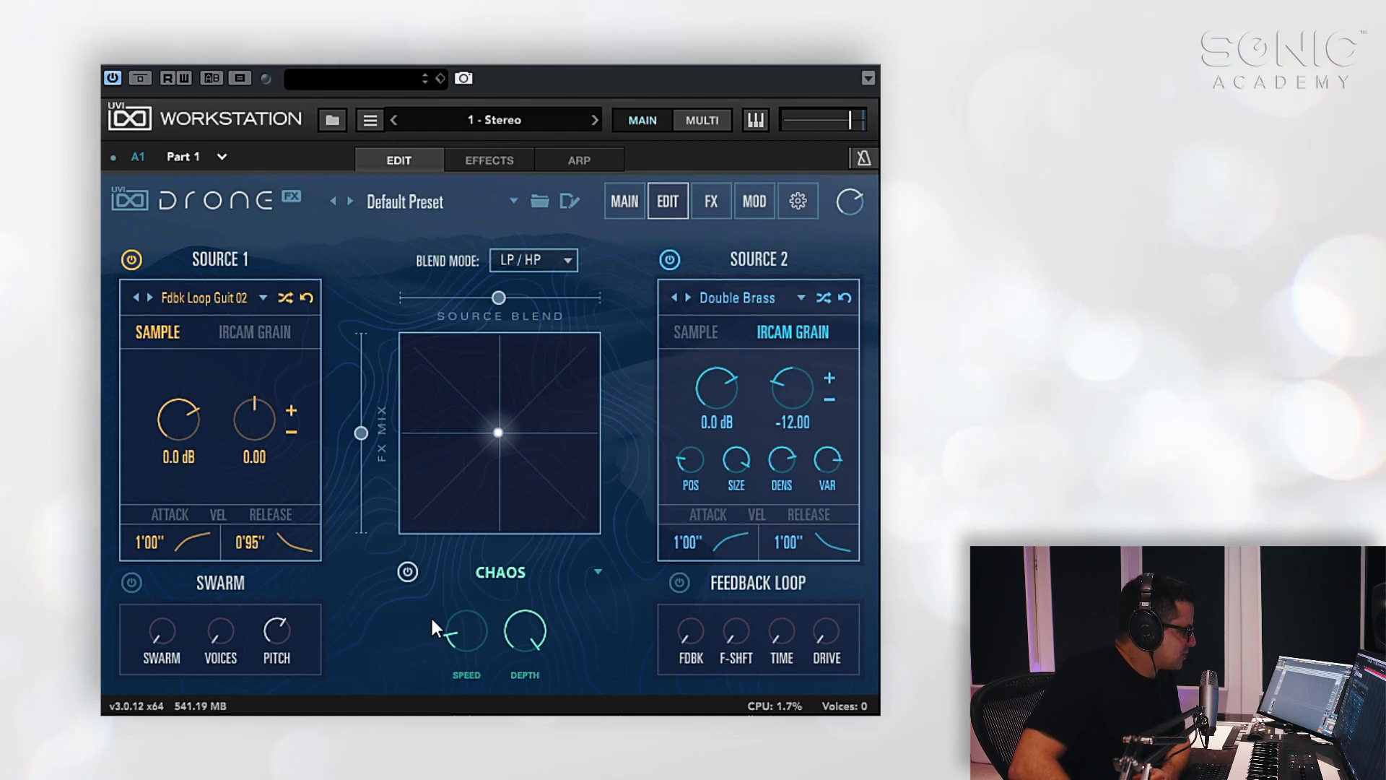
Enable the Swarm section and set its voices to 4
left_click(133, 585)
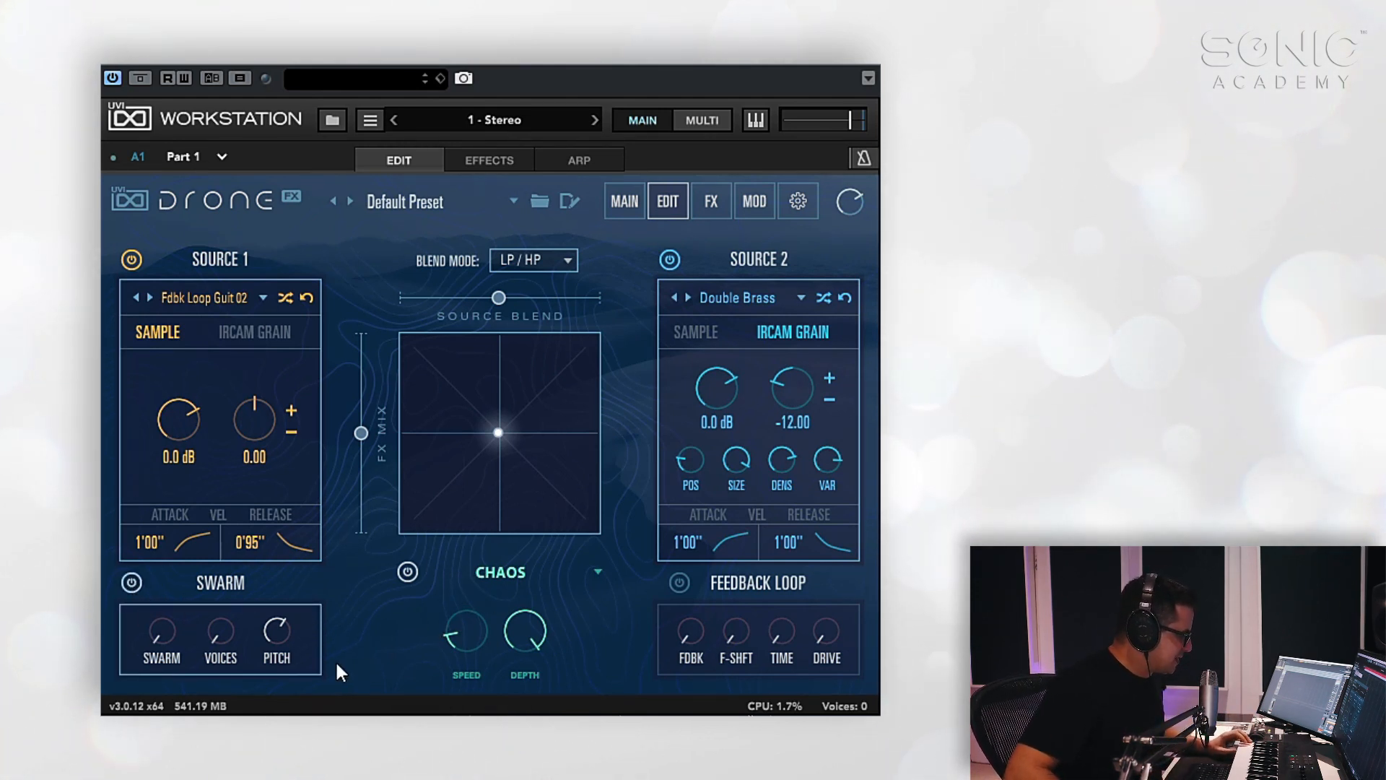
mouse_move(279, 643)
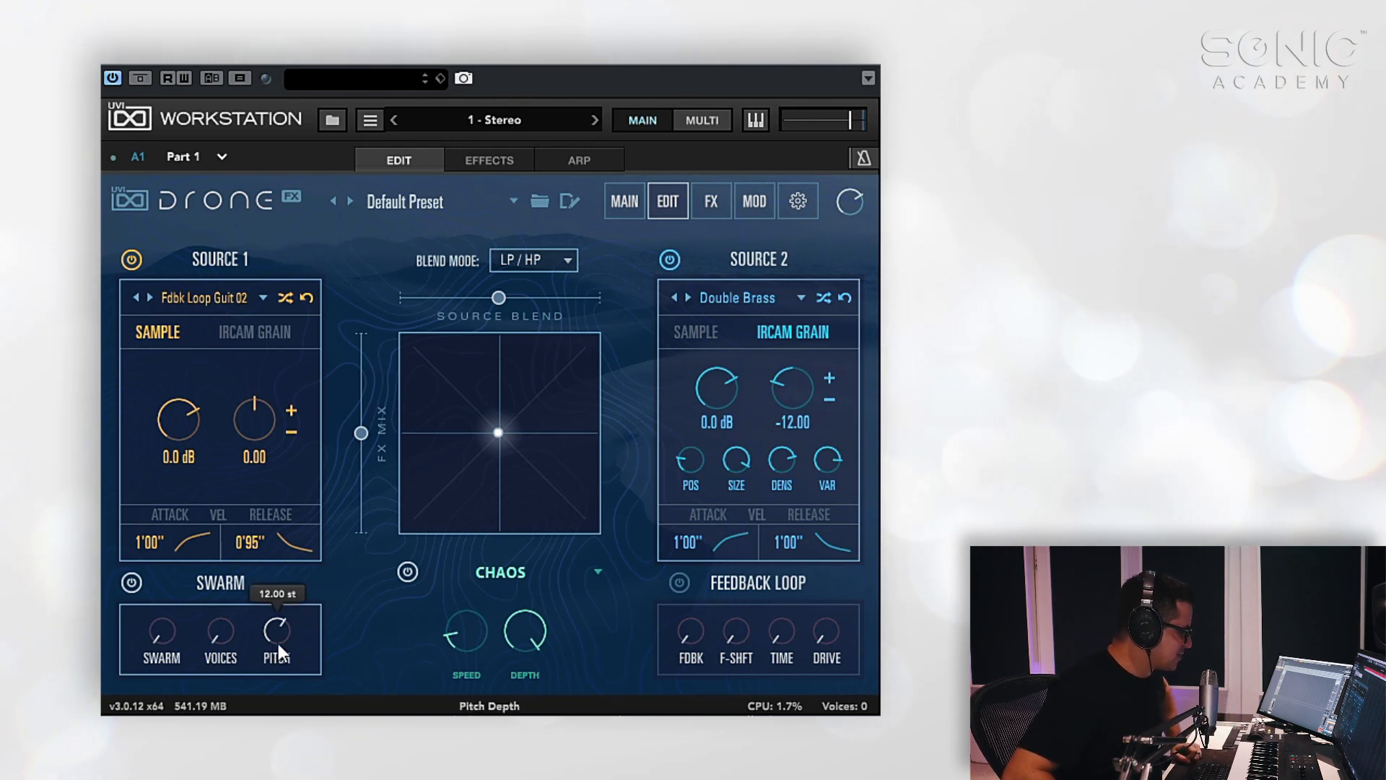
left_click_drag(230, 635, 237, 587)
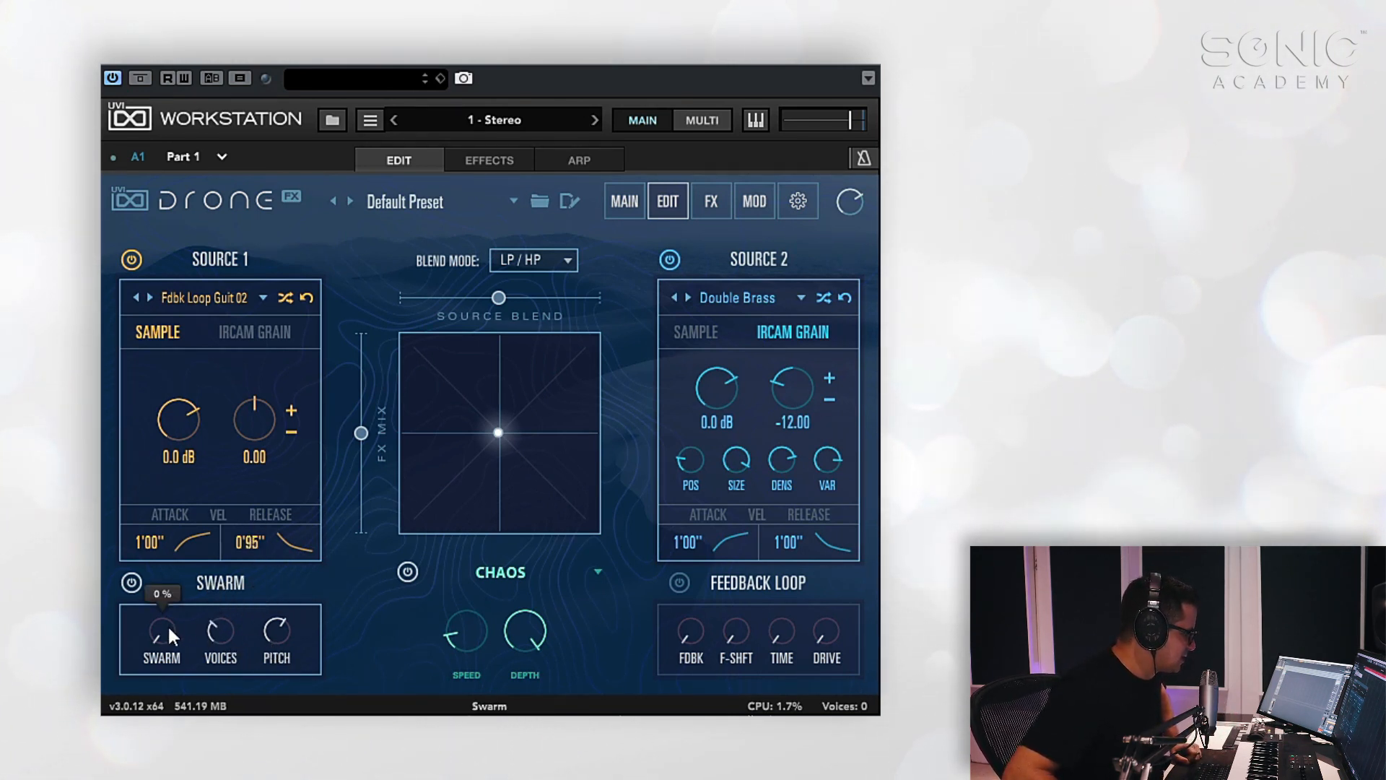
mouse_move(166, 648)
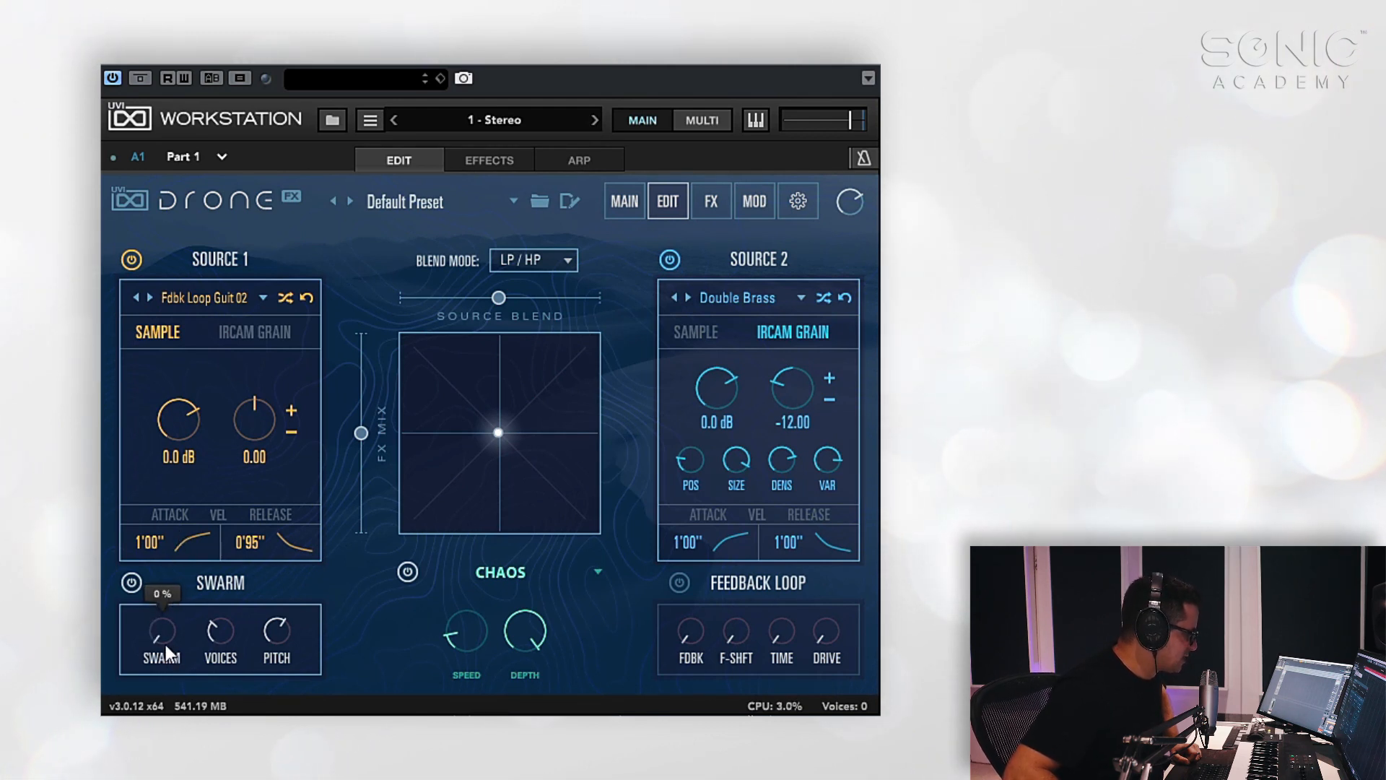
left_click_drag(176, 466, 181, 722)
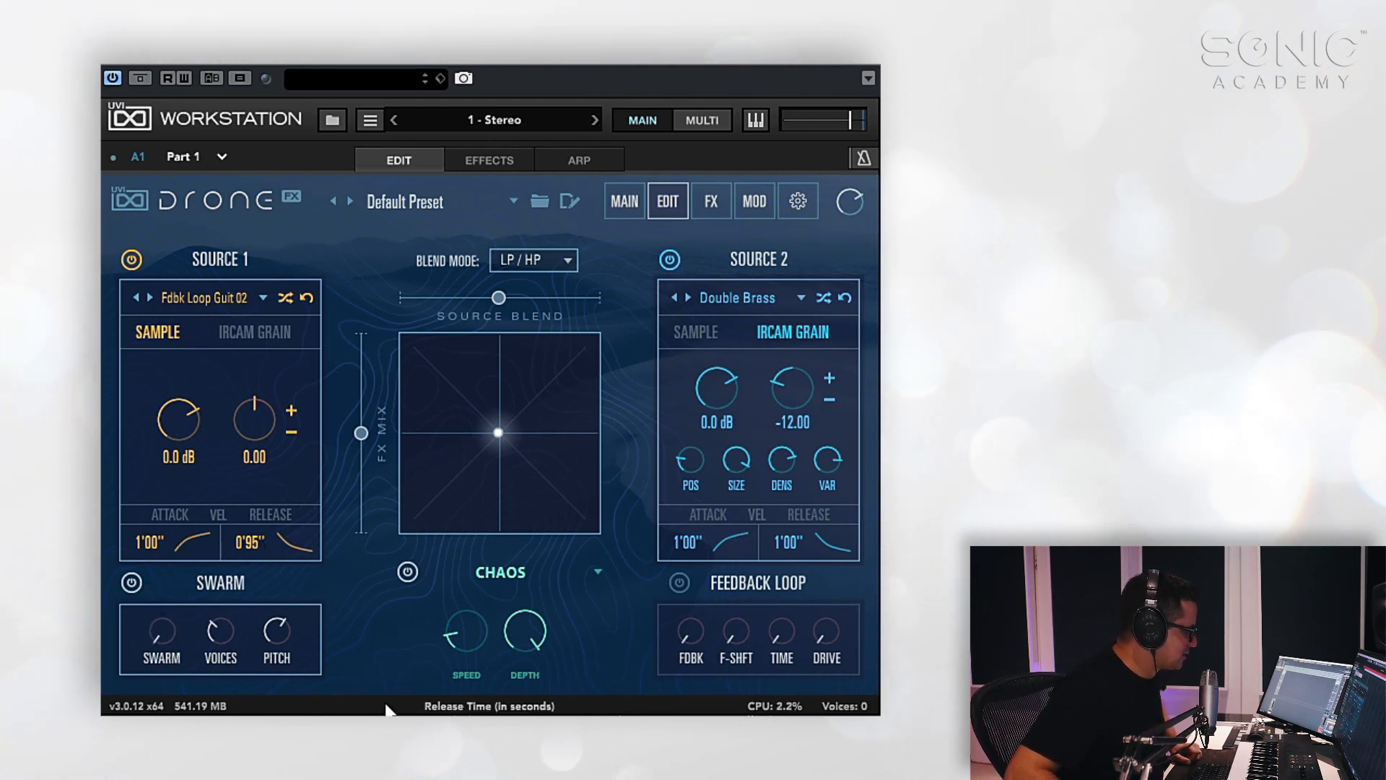
Try the Swarm with both its pitch depth and swarm amount raised to maximum
mouse_move(282, 638)
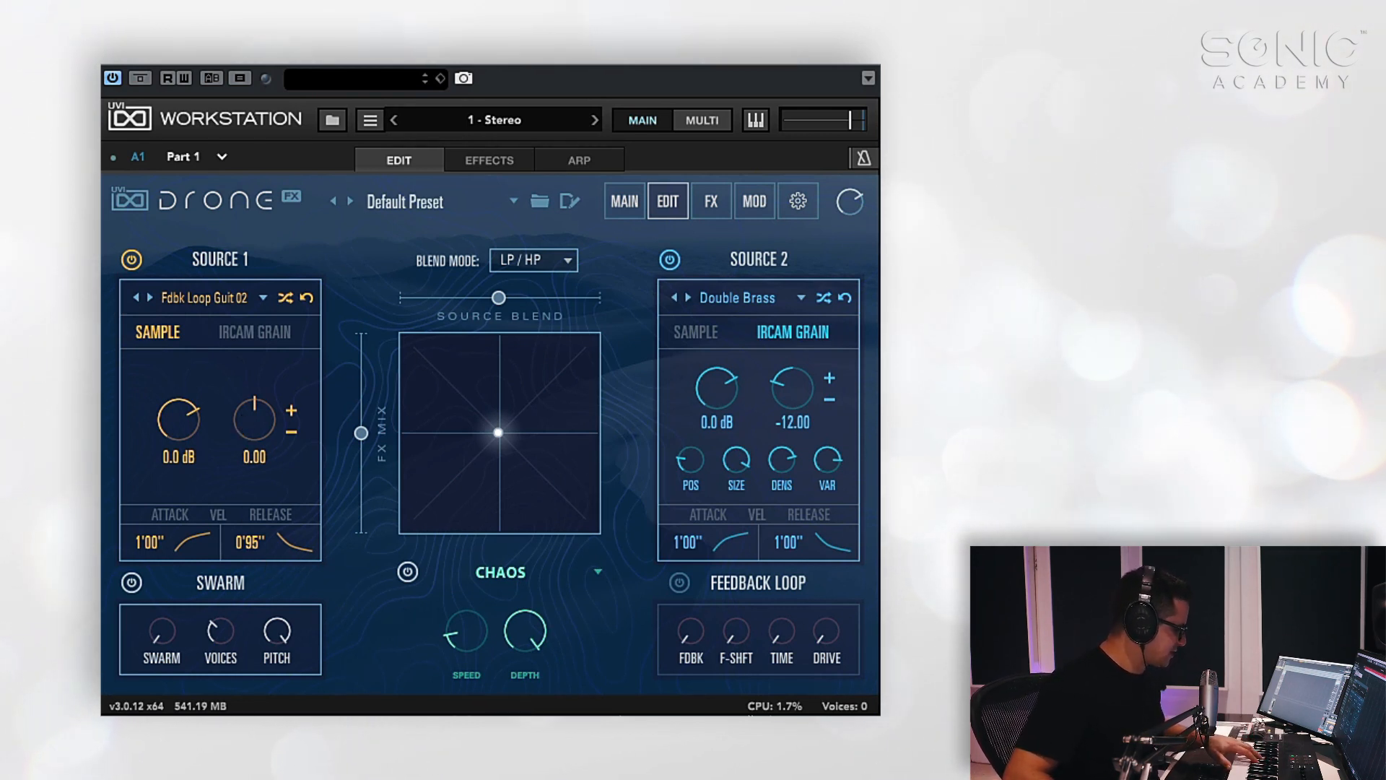
mouse_move(176, 628)
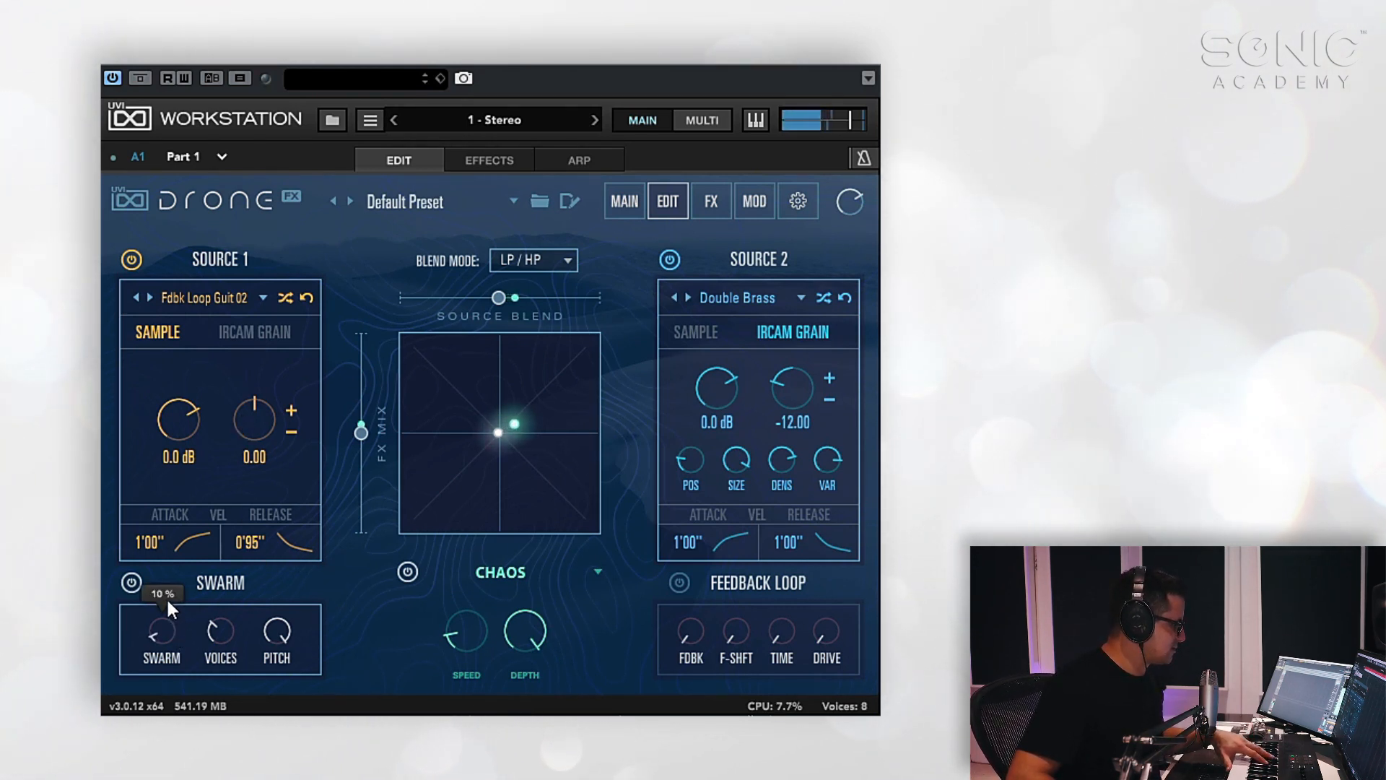
left_click_drag(167, 603, 202, 383)
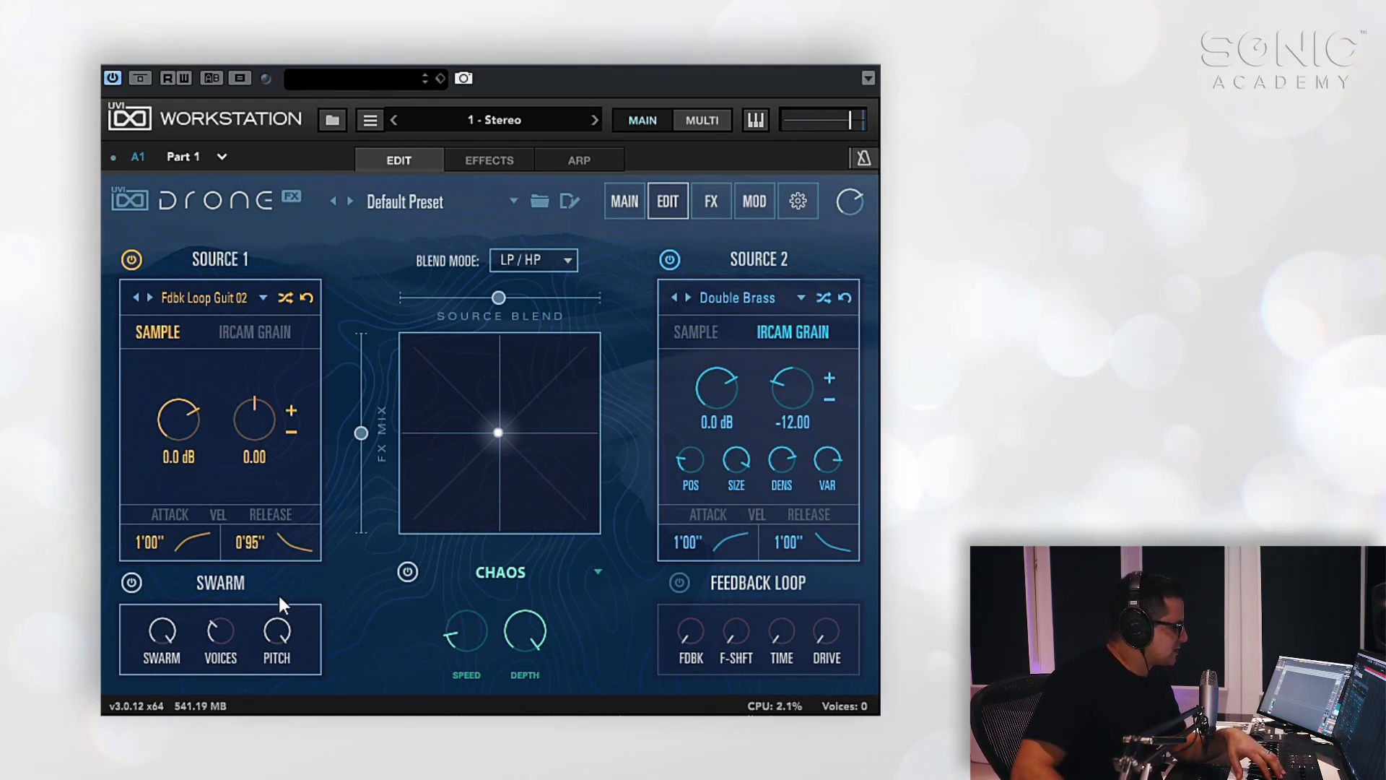
Lower the Swarm pitch depth to its minimum and reduce the swarm amount to roughly half
left_click_drag(281, 625, 284, 677)
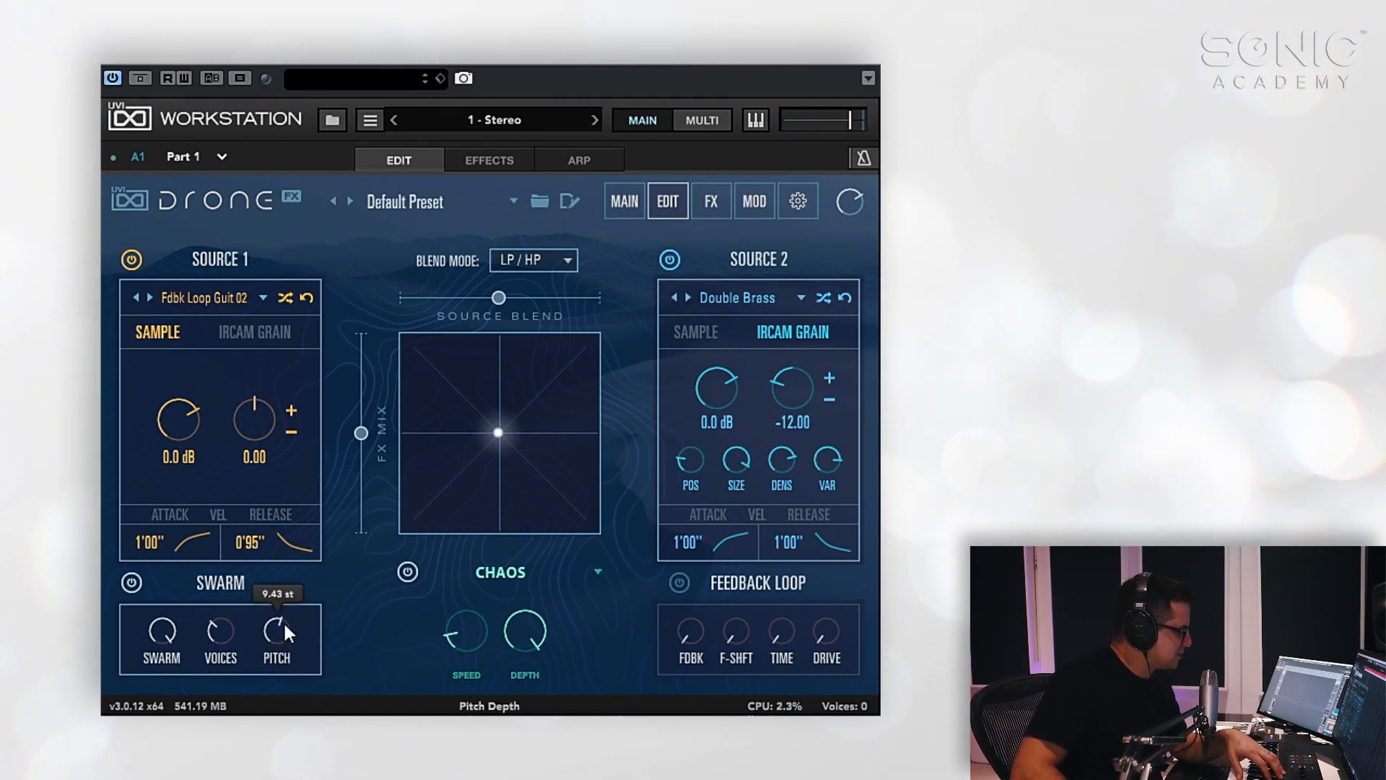
left_click_drag(284, 625, 276, 715)
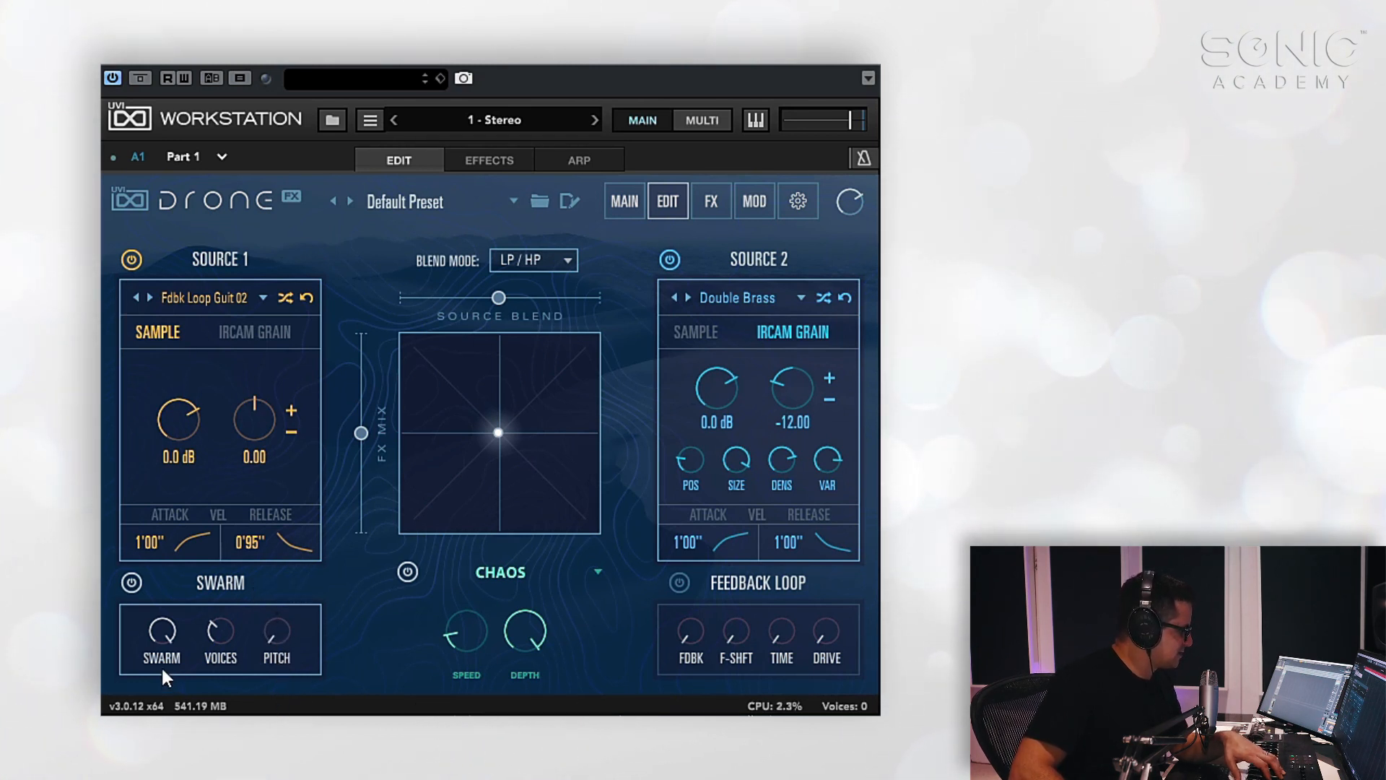
left_click_drag(165, 639, 171, 719)
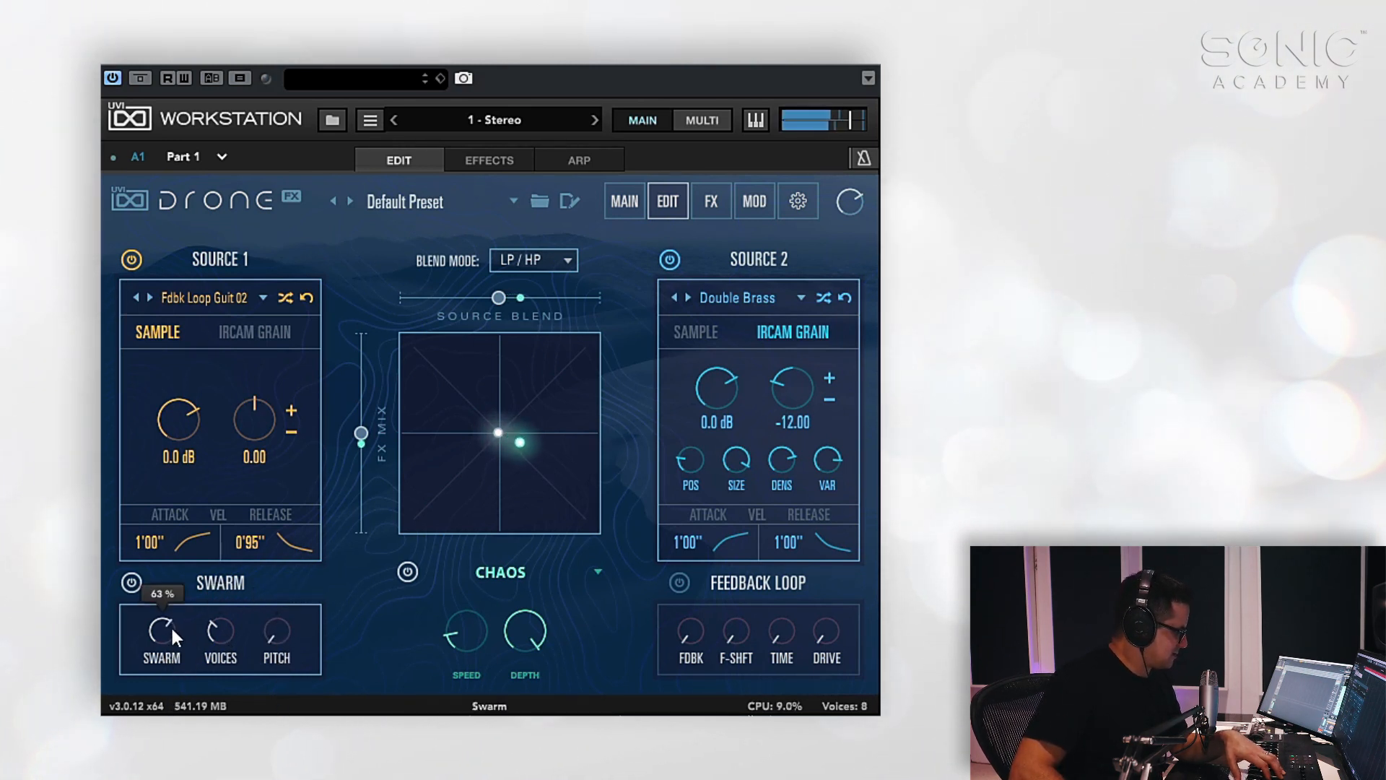
left_click_drag(171, 634, 171, 665)
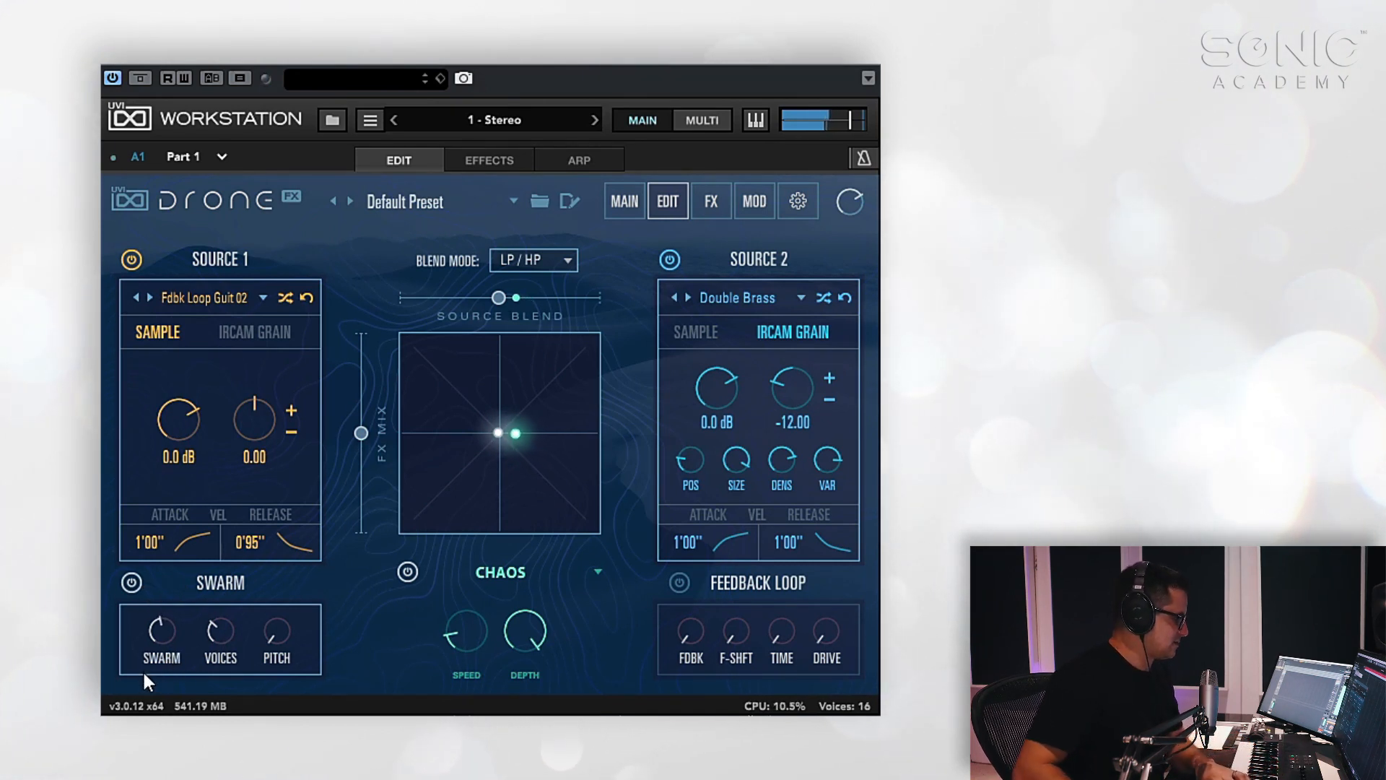
Move the XY point close to Source 1 with slightly more FX mix, and raise the Swarm voices and pitch depth
mouse_move(503, 630)
left_click_drag(493, 431, 396, 368)
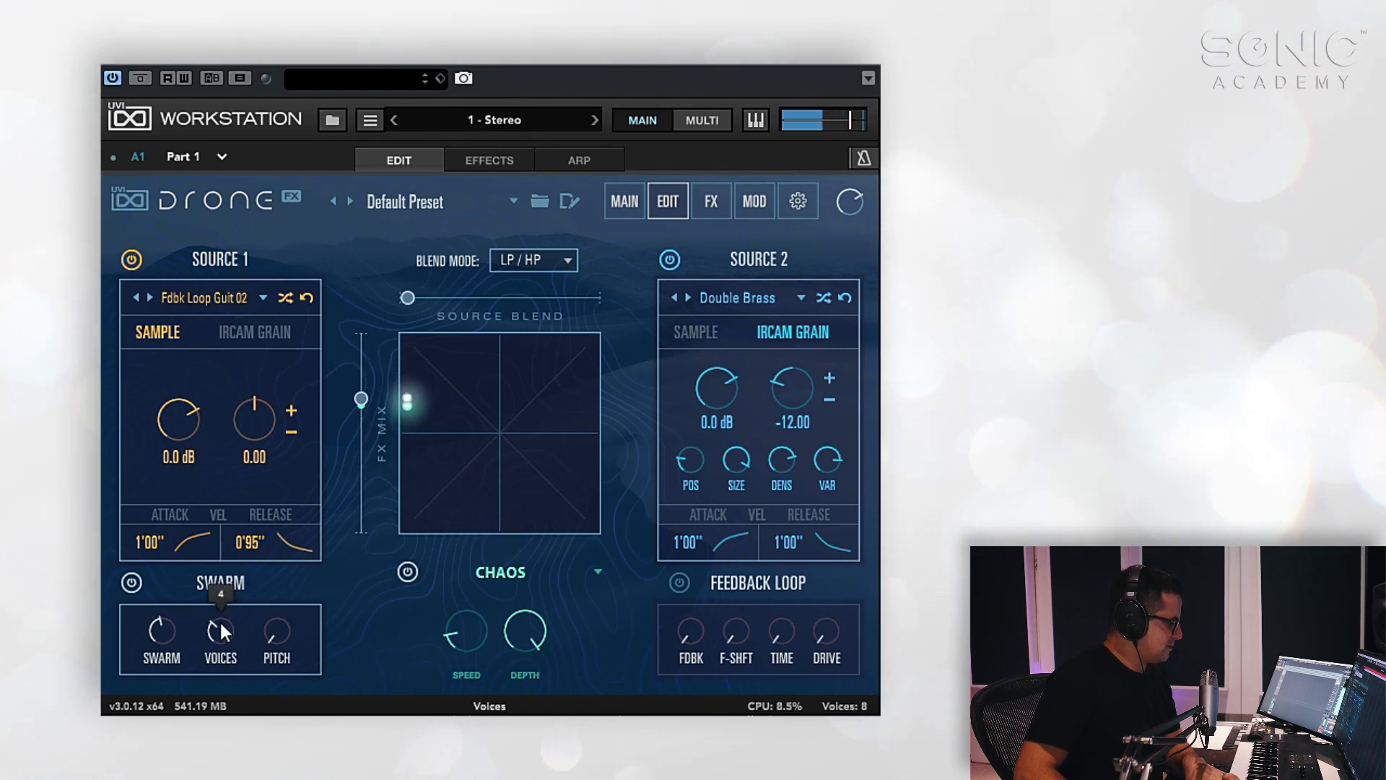
left_click_drag(221, 624, 246, 567)
left_click_drag(278, 637, 272, 601)
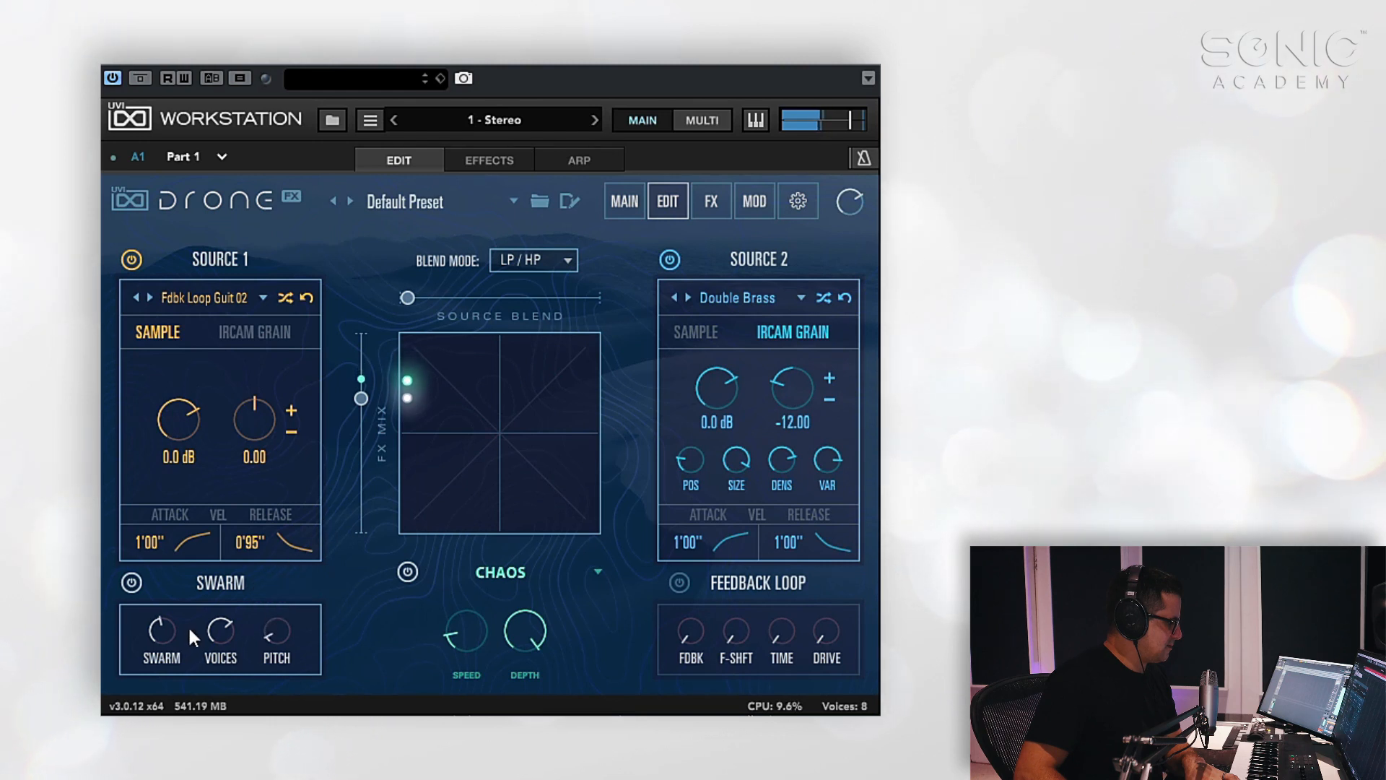
Raise the swarm amount and switch the Swarm section off
left_click_drag(187, 605, 226, 537)
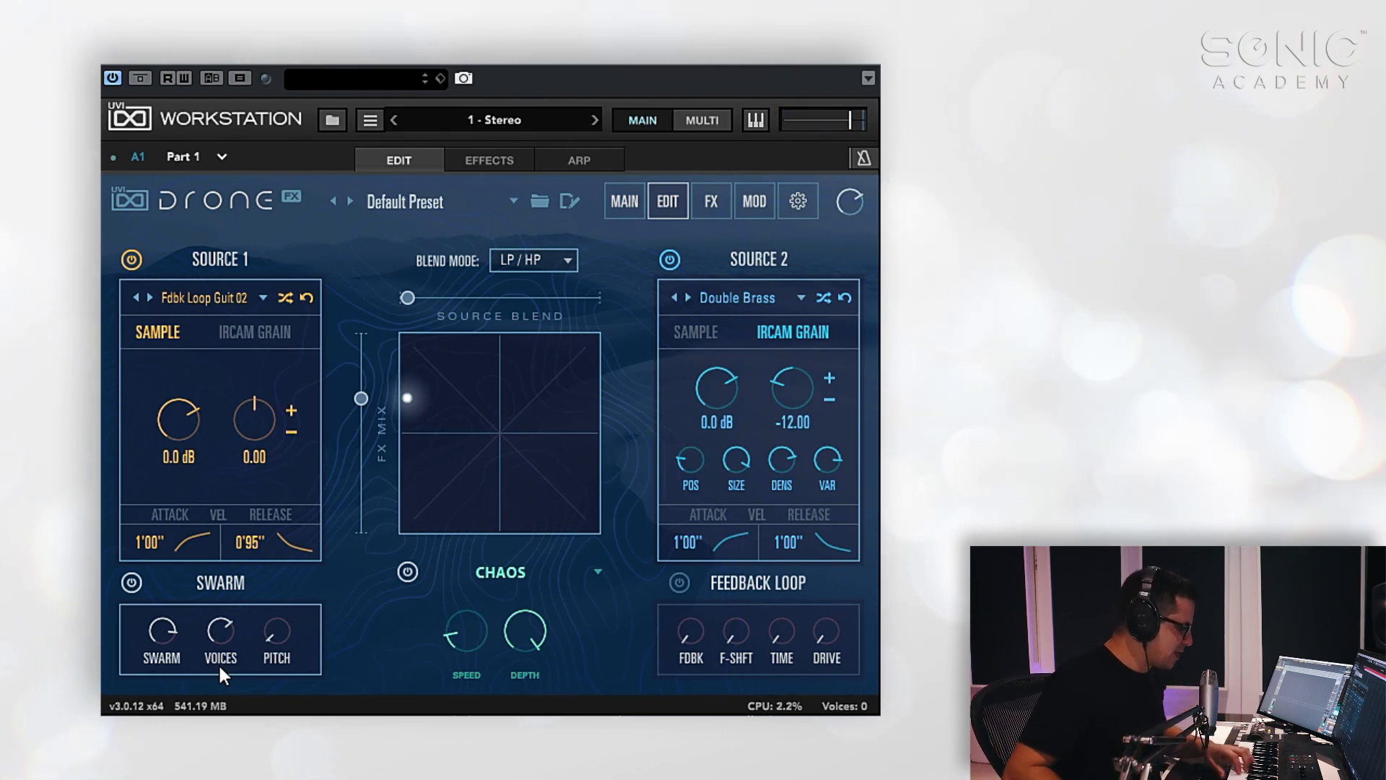
left_click(132, 582)
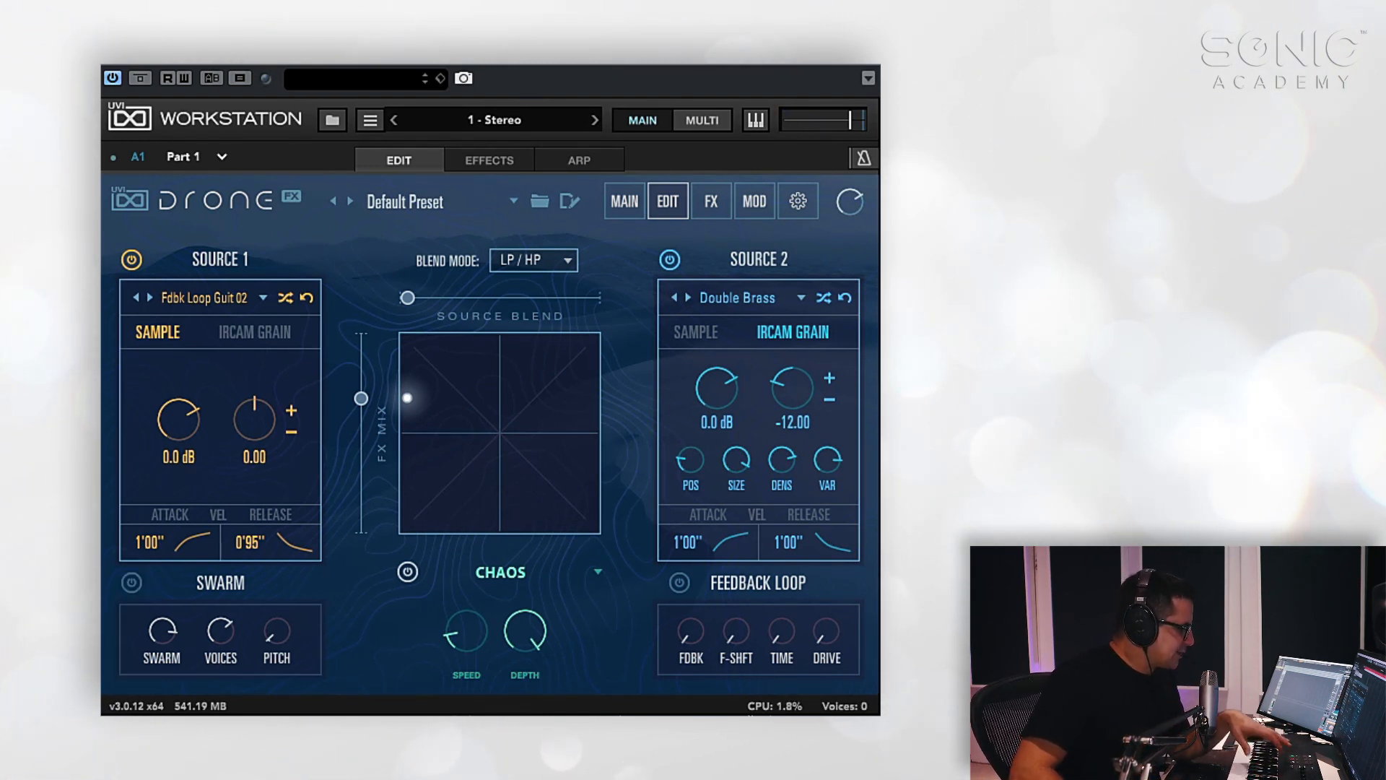
Enable the Feedback Loop and assign its feedback level to MIDI CC 14
left_click(679, 582)
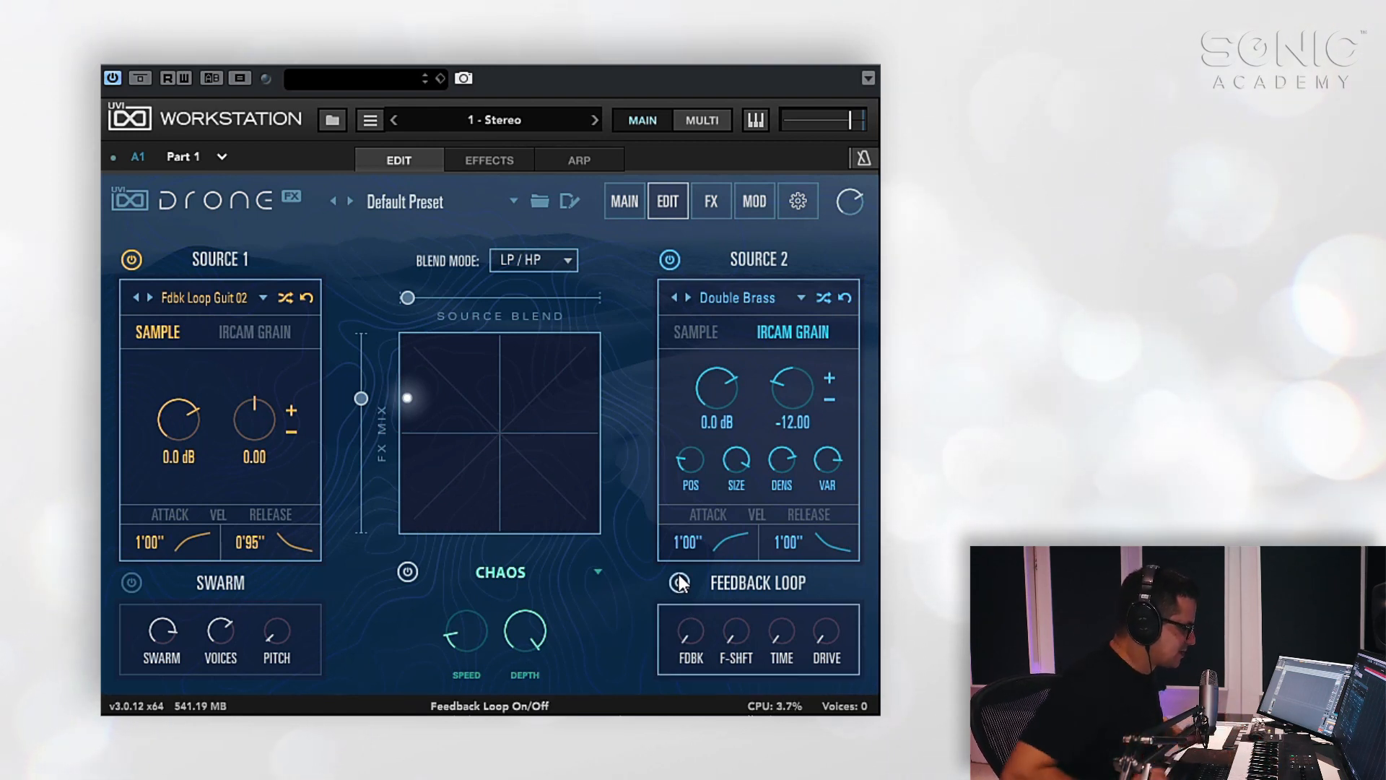
mouse_move(682, 636)
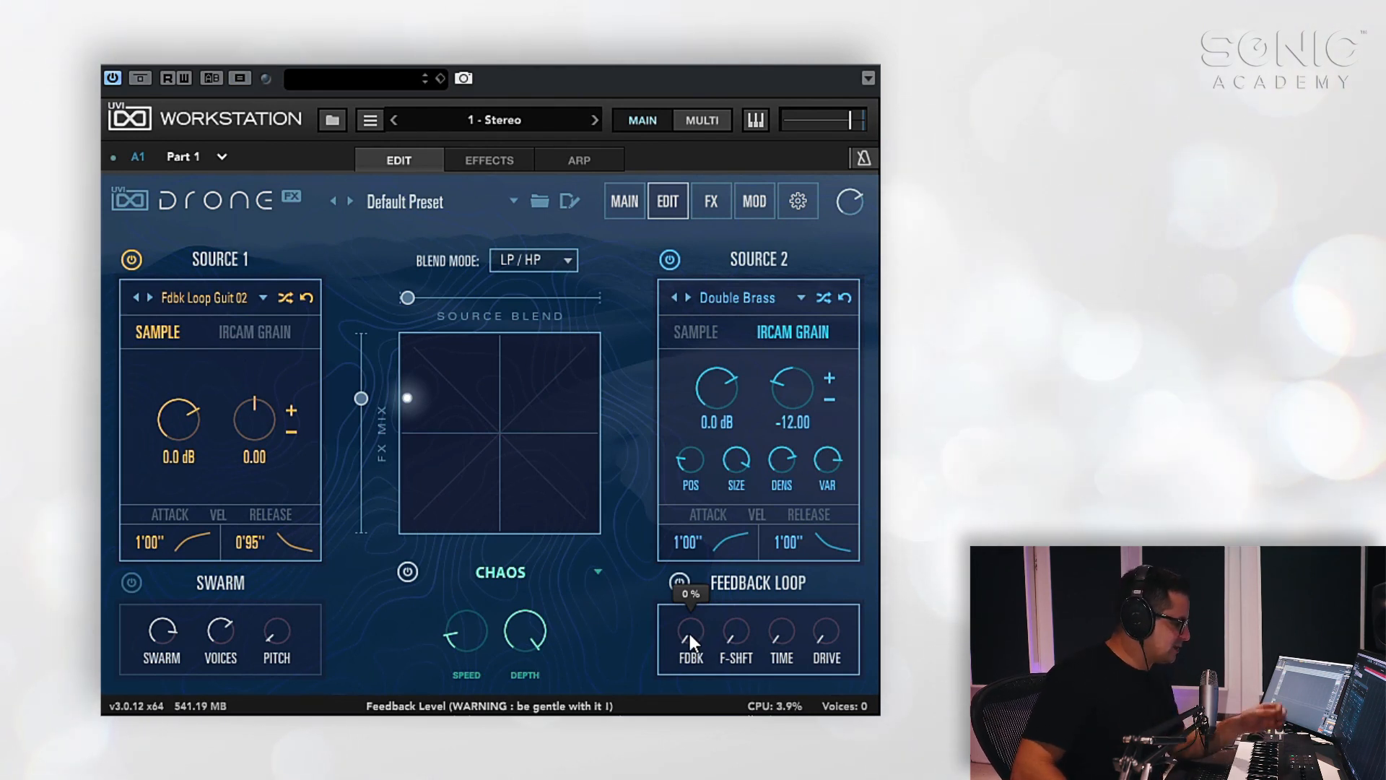
right_click(691, 635)
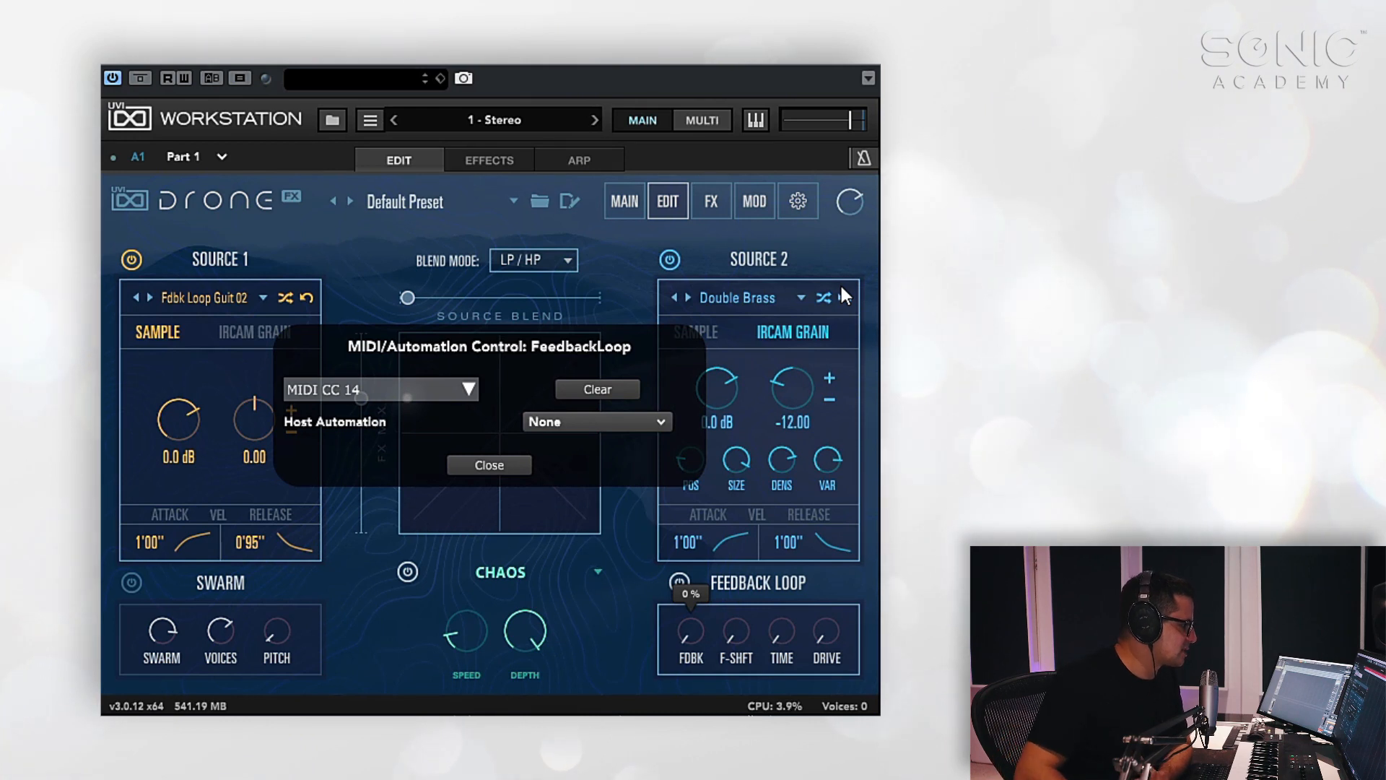
left_click(574, 425)
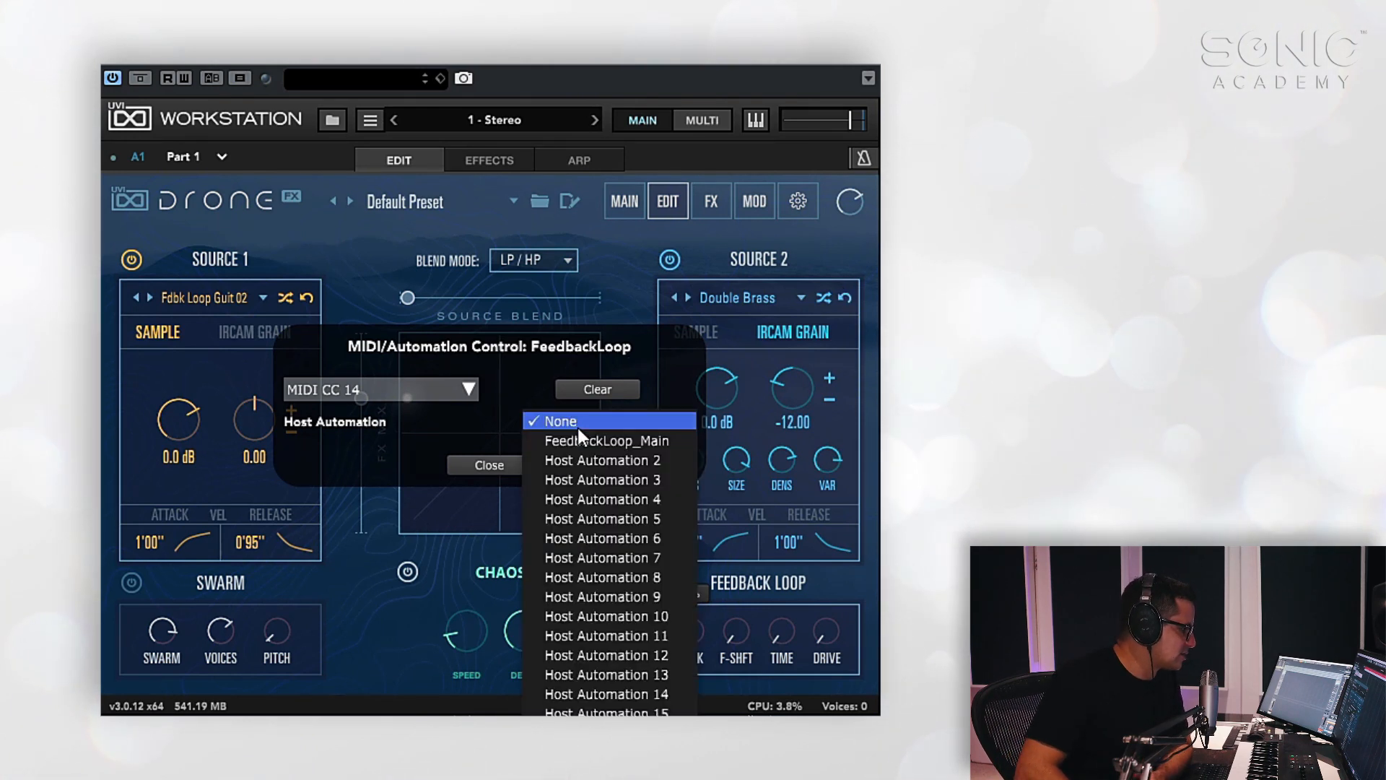
left_click(488, 432)
left_click(631, 421)
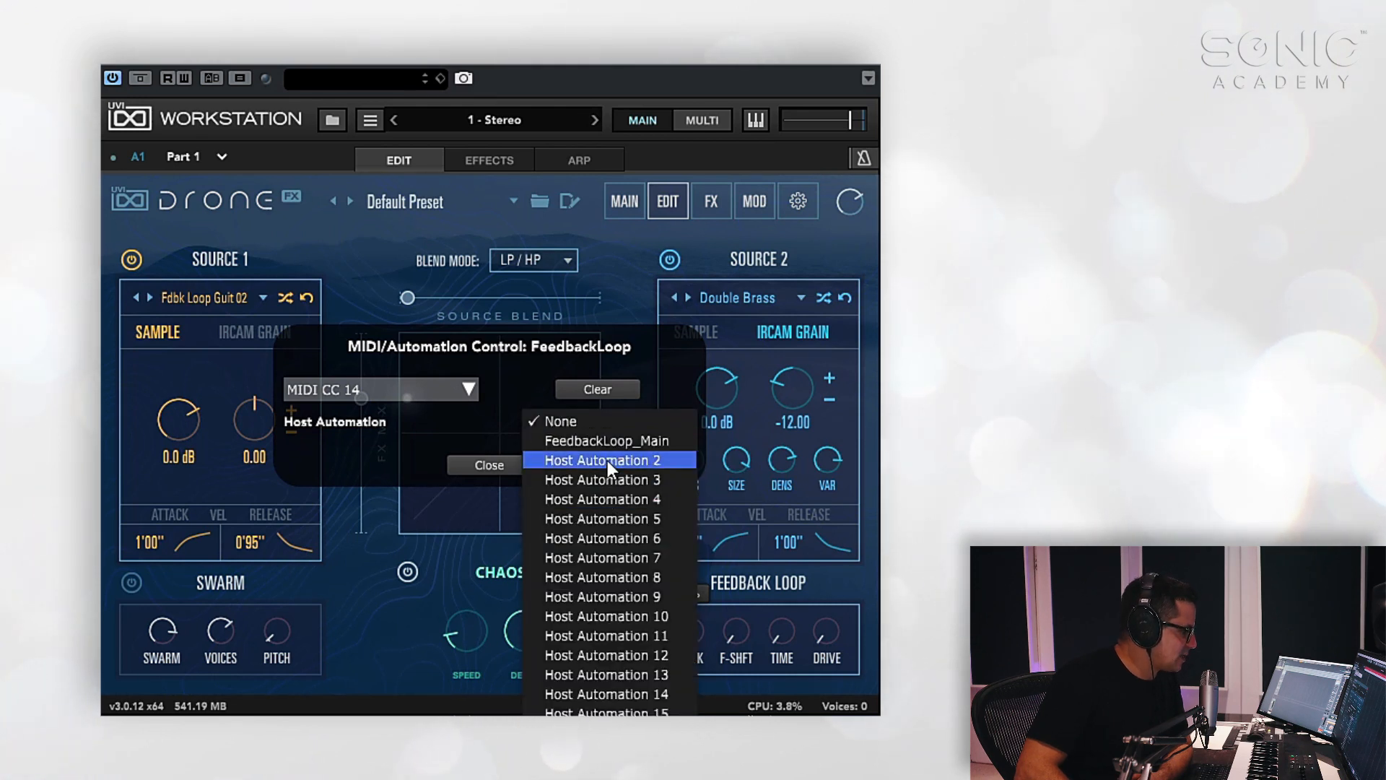
left_click(489, 445)
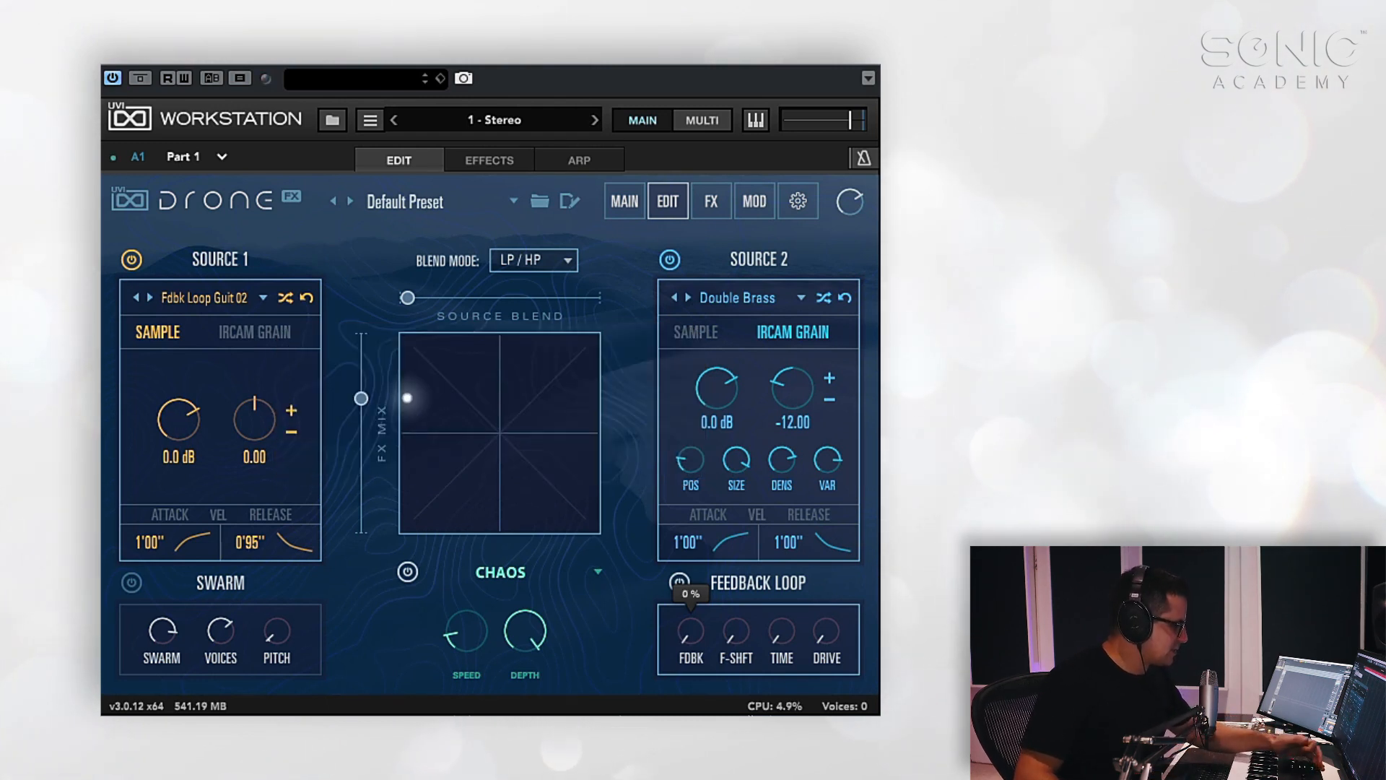
Map the Feedback Loop's frequency shift, time and drive to MIDI controller knobs
right_click(733, 633)
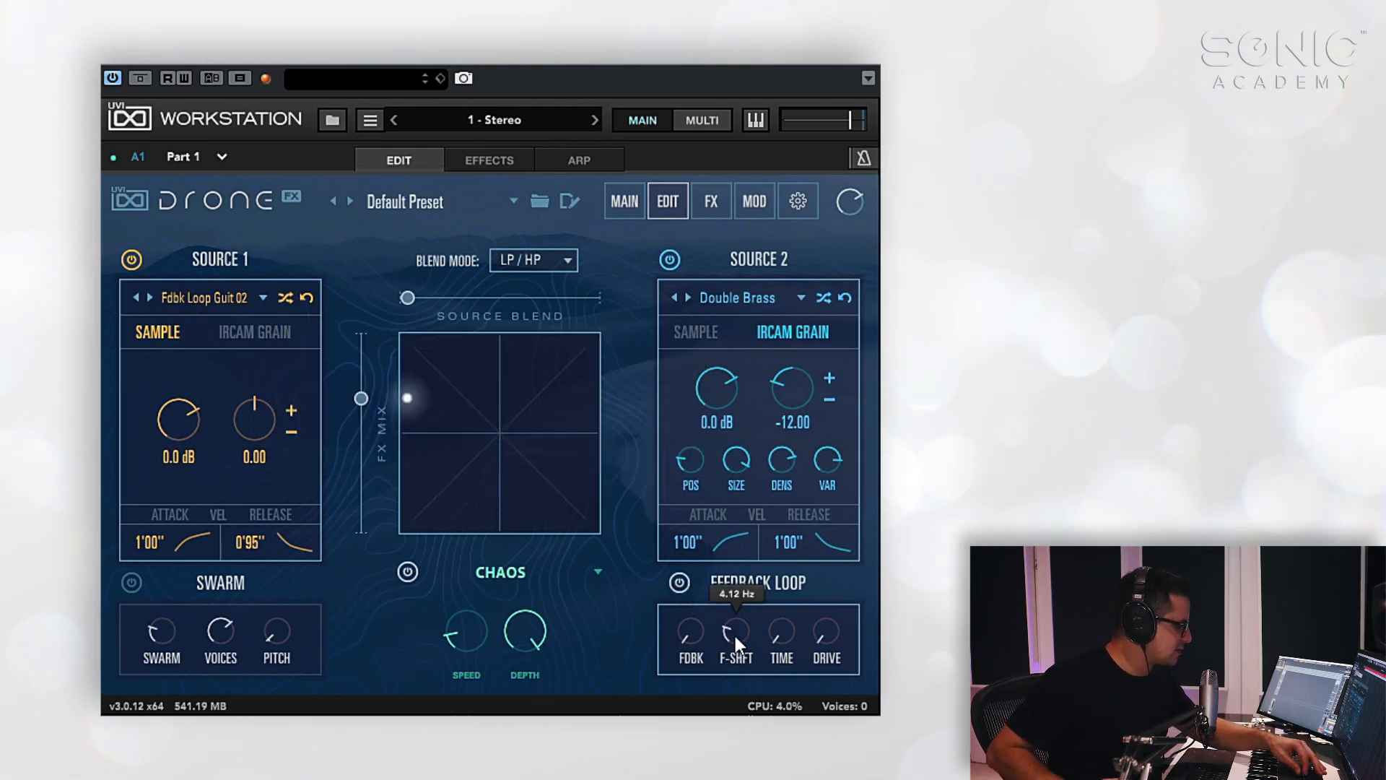
right_click(764, 637)
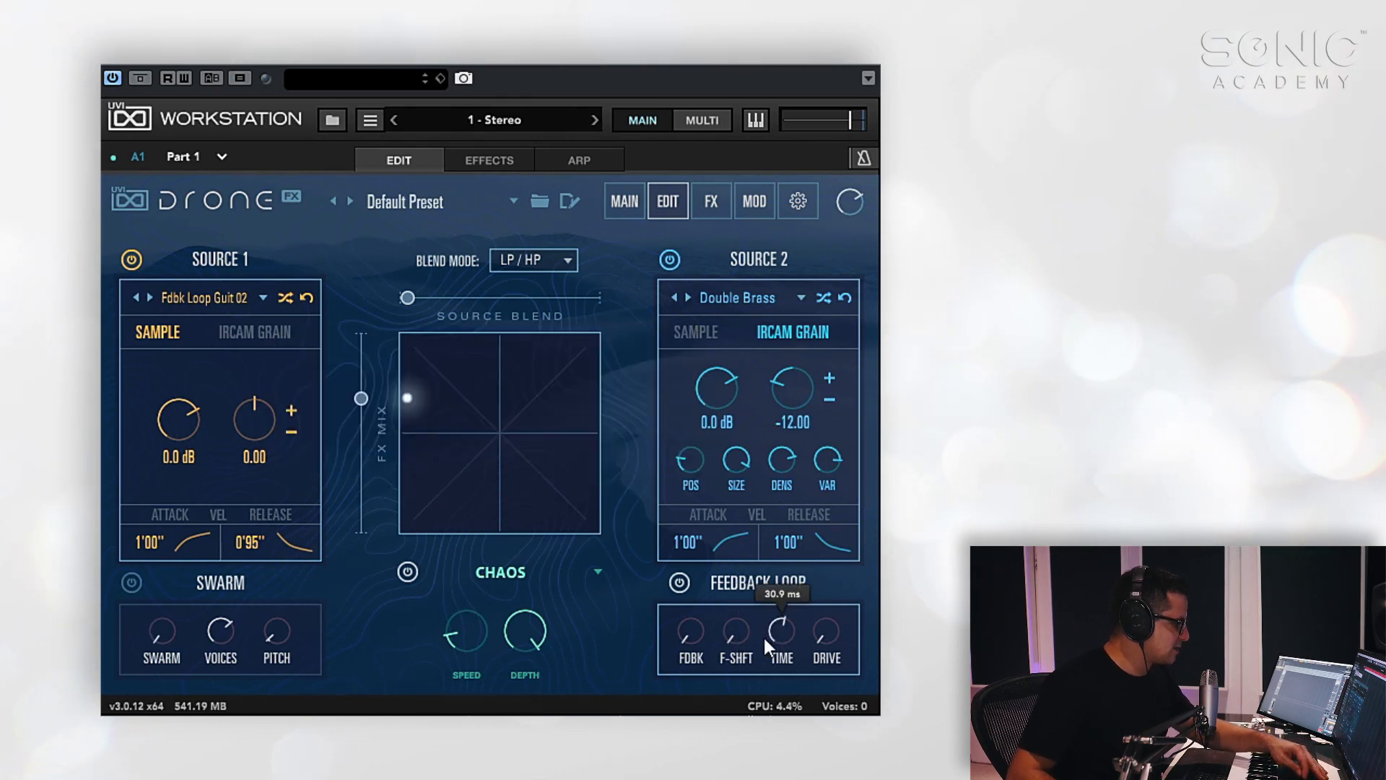
right_click(829, 634)
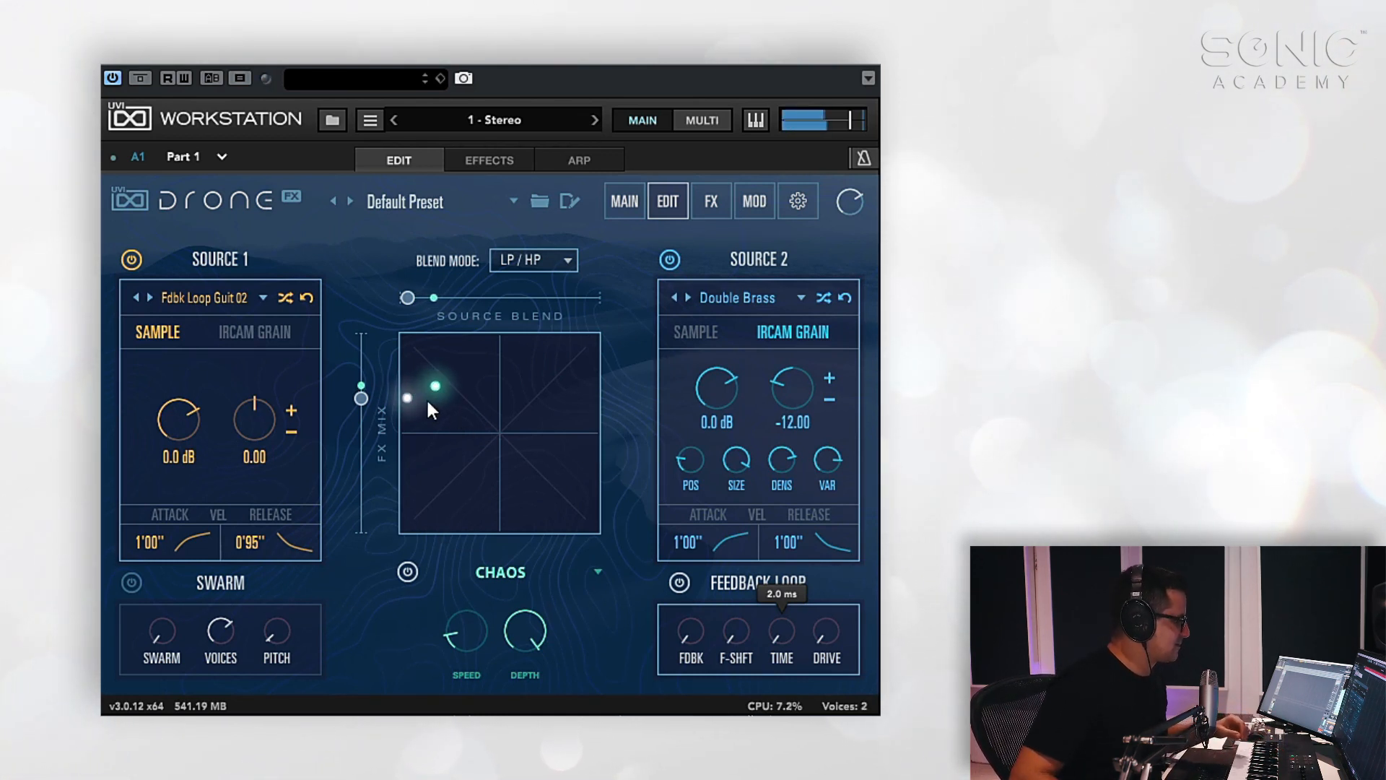
Move the XY point near the centre of the pad and slightly lower the master output volume
left_click_drag(431, 409, 486, 435)
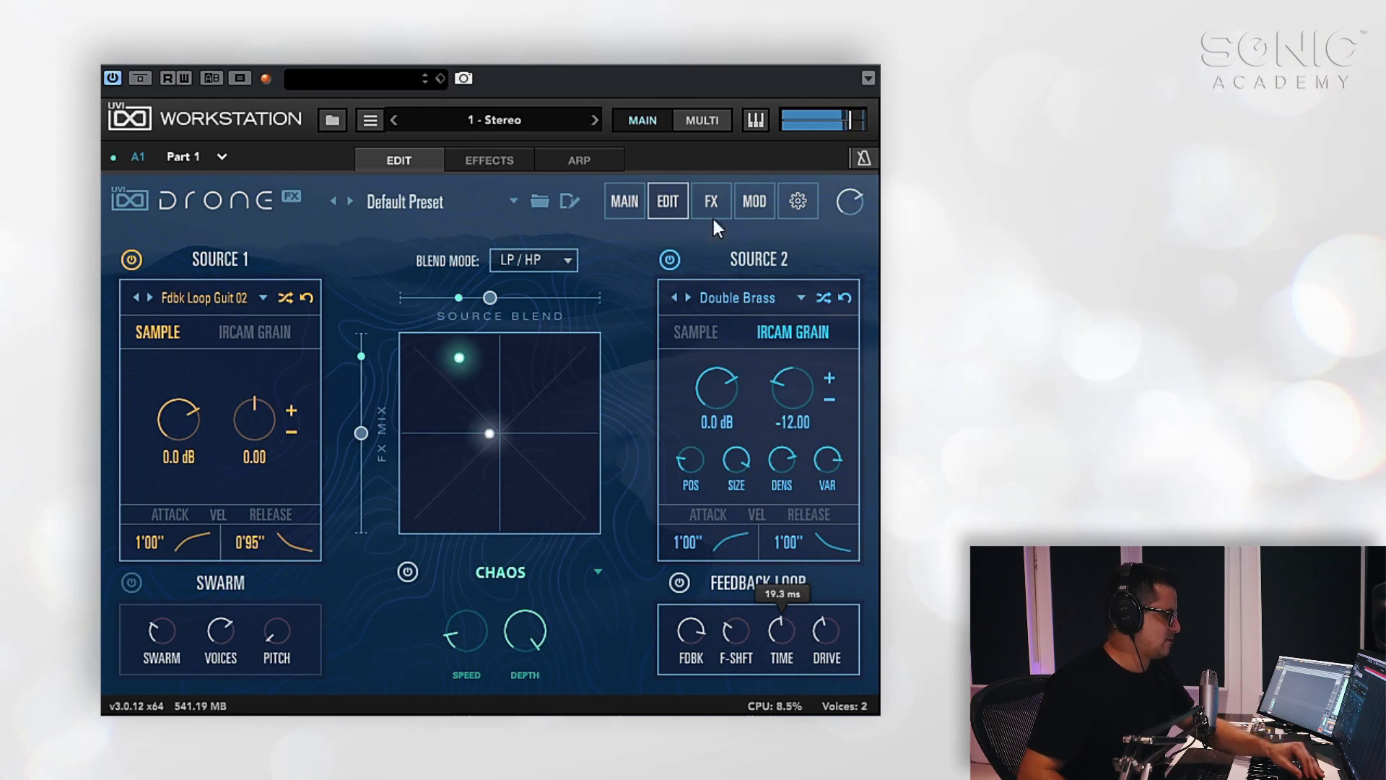
left_click_drag(850, 120, 839, 120)
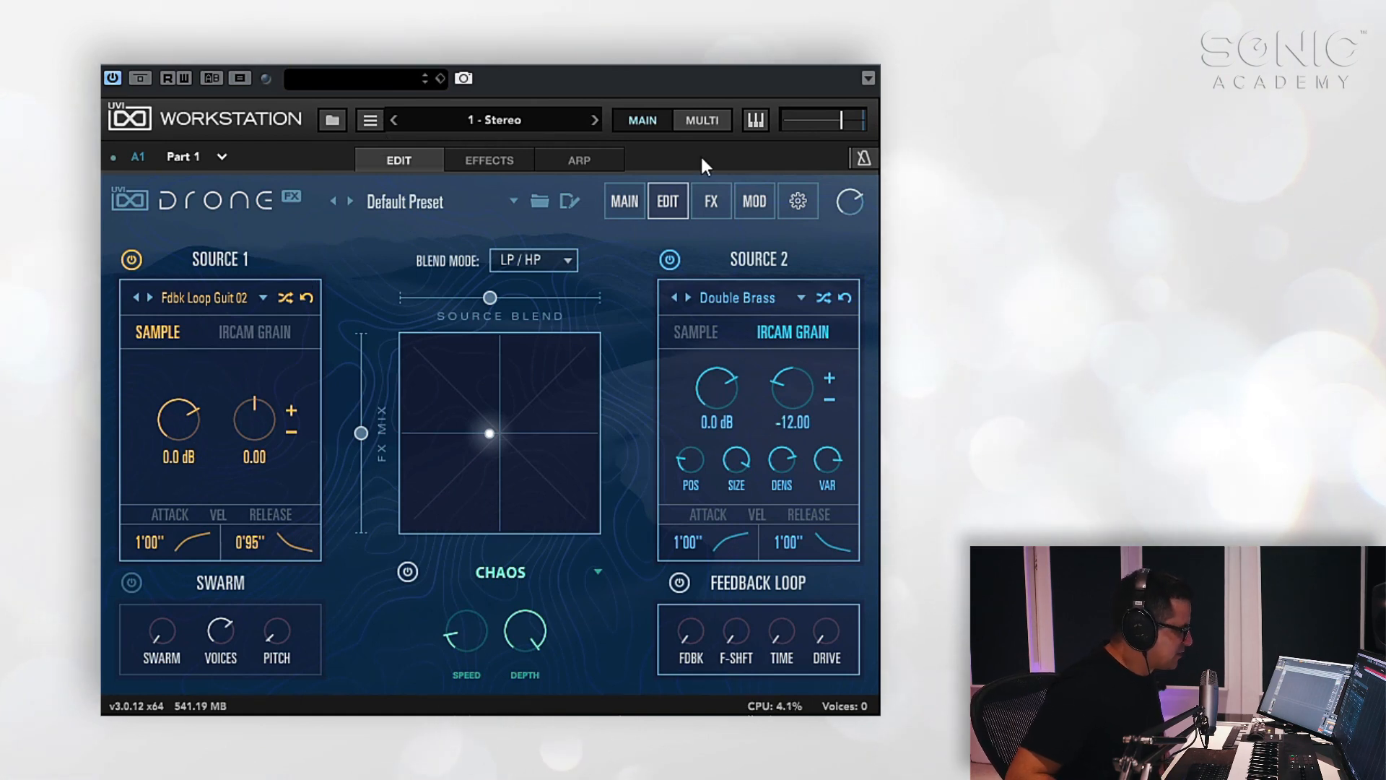
On the FX page, raise the FX mix almost to maximum, and set harmonic II below and harmonic III well above the centre line
left_click(712, 202)
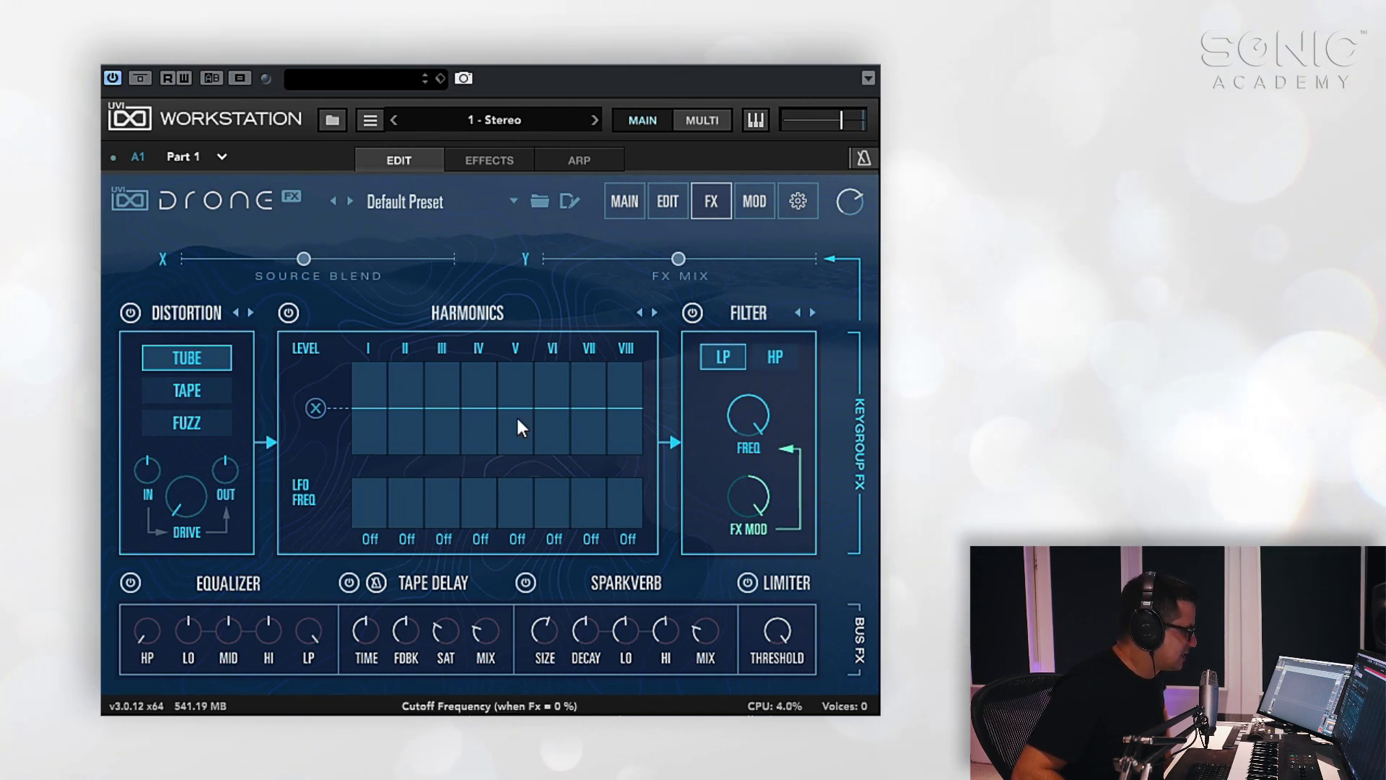
left_click_drag(678, 258, 802, 259)
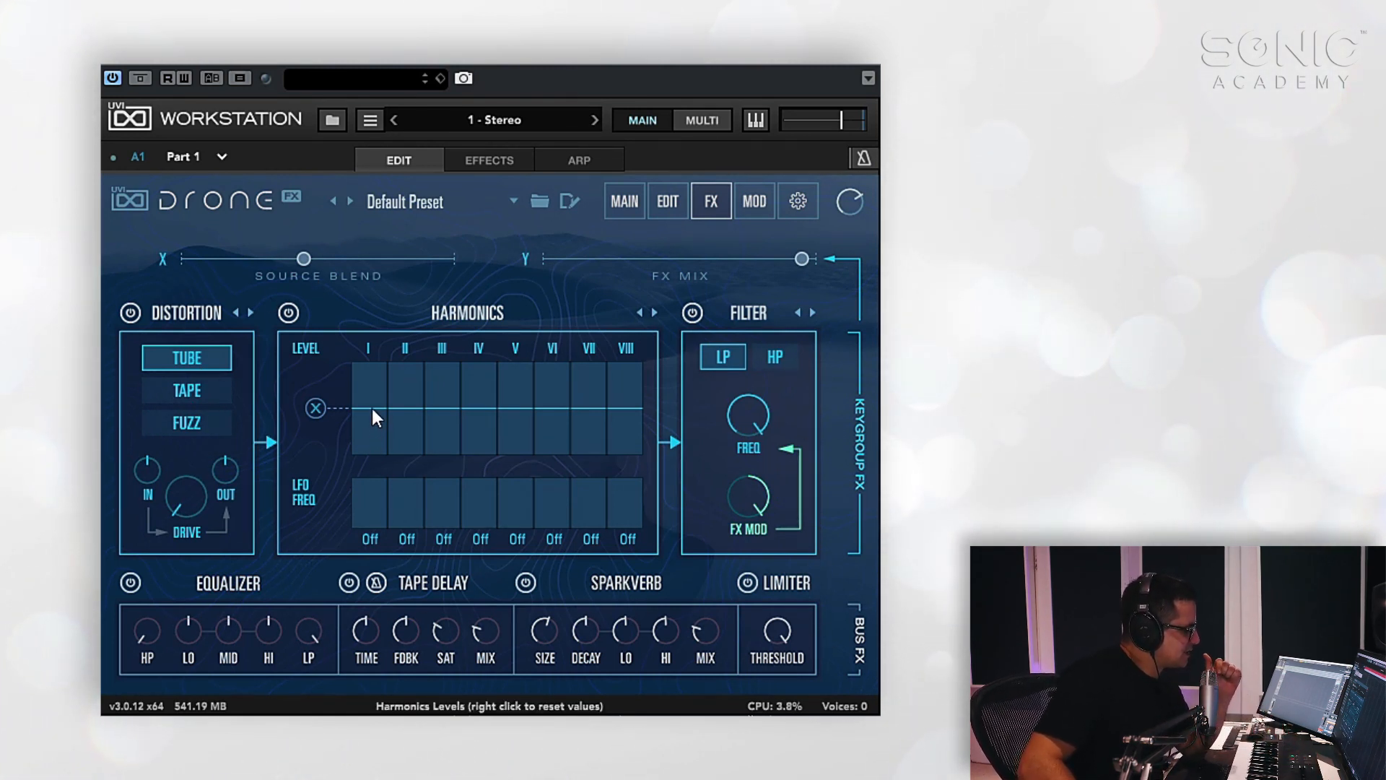
mouse_move(744, 507)
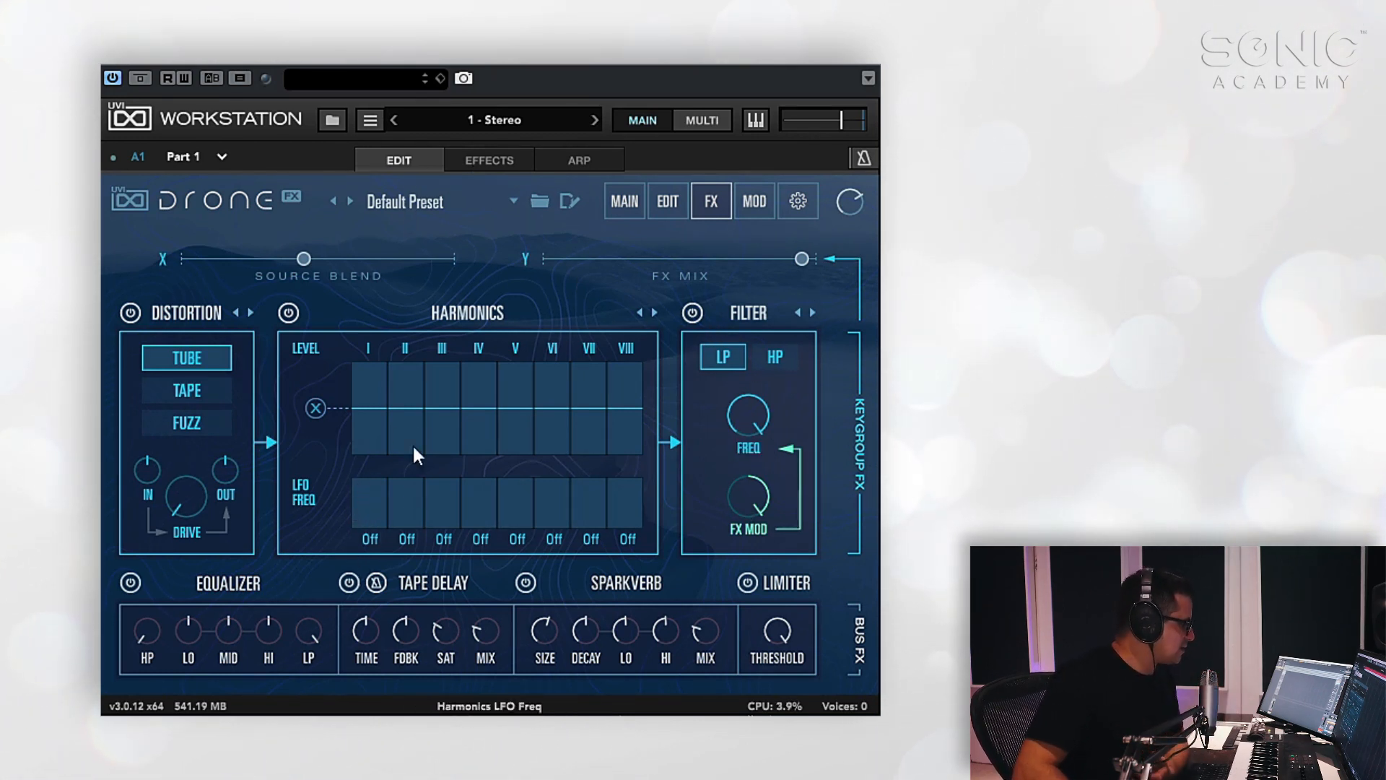
mouse_move(400, 440)
left_mouse_down()
mouse_move(443, 402)
mouse_move(445, 370)
left_mouse_up()
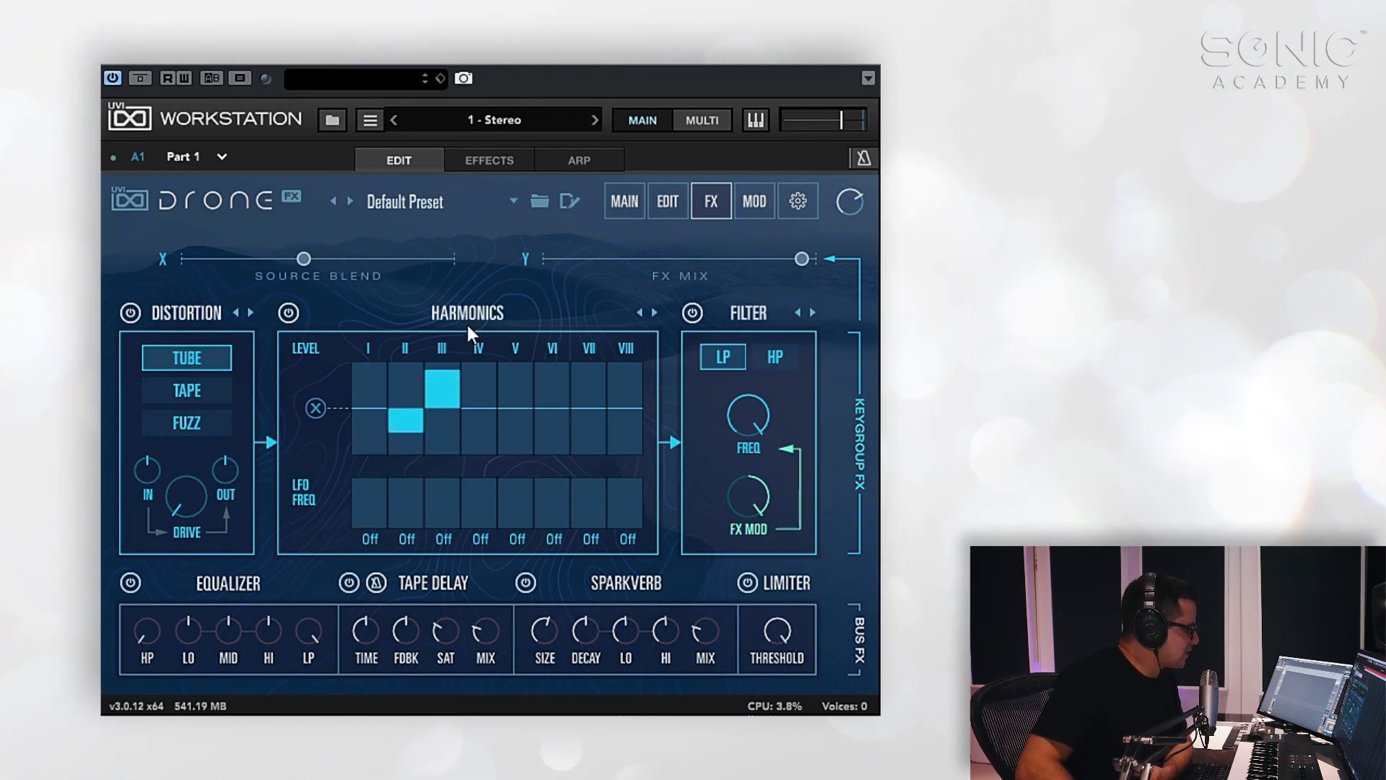
Reorder the keygroup effects as Harmonics, Filter, Distortion, leaving only Distortion switched on
left_click(251, 312)
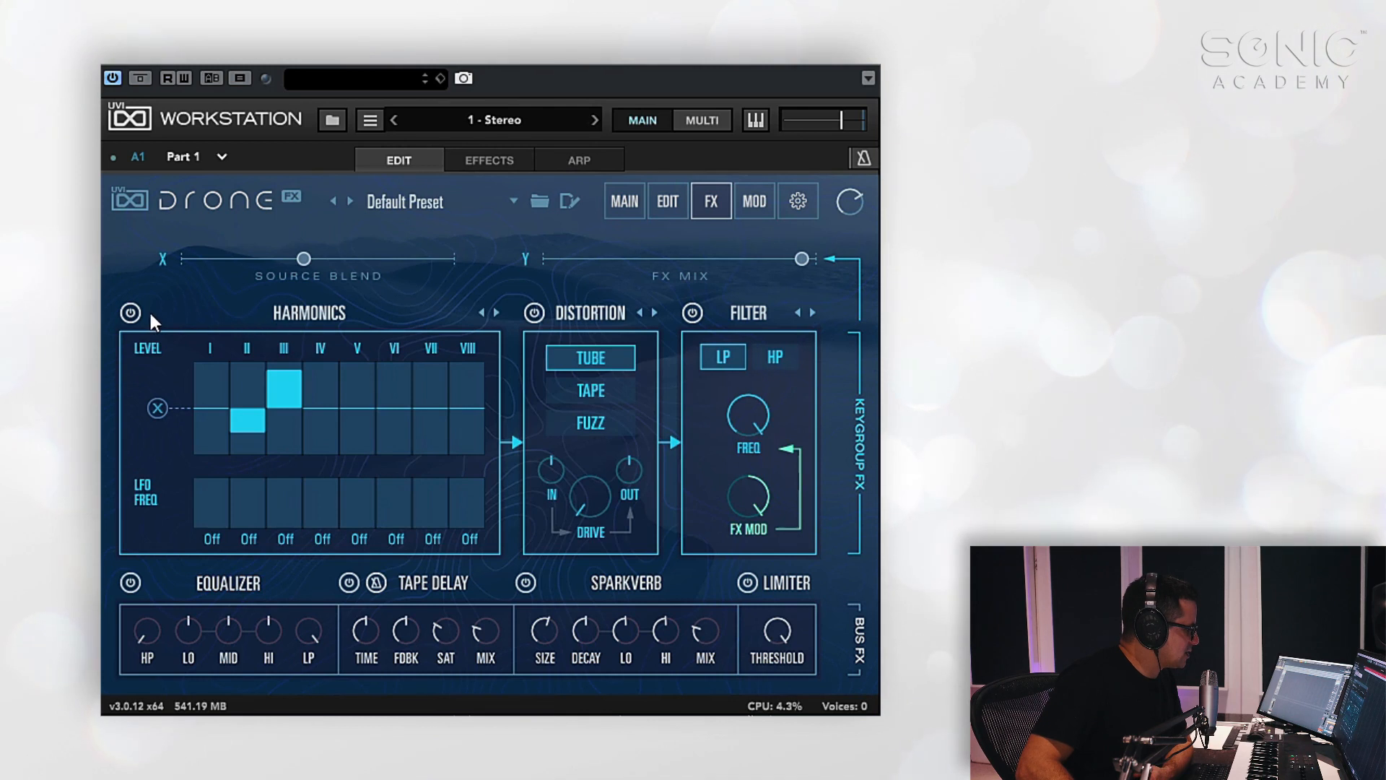
left_click(131, 312)
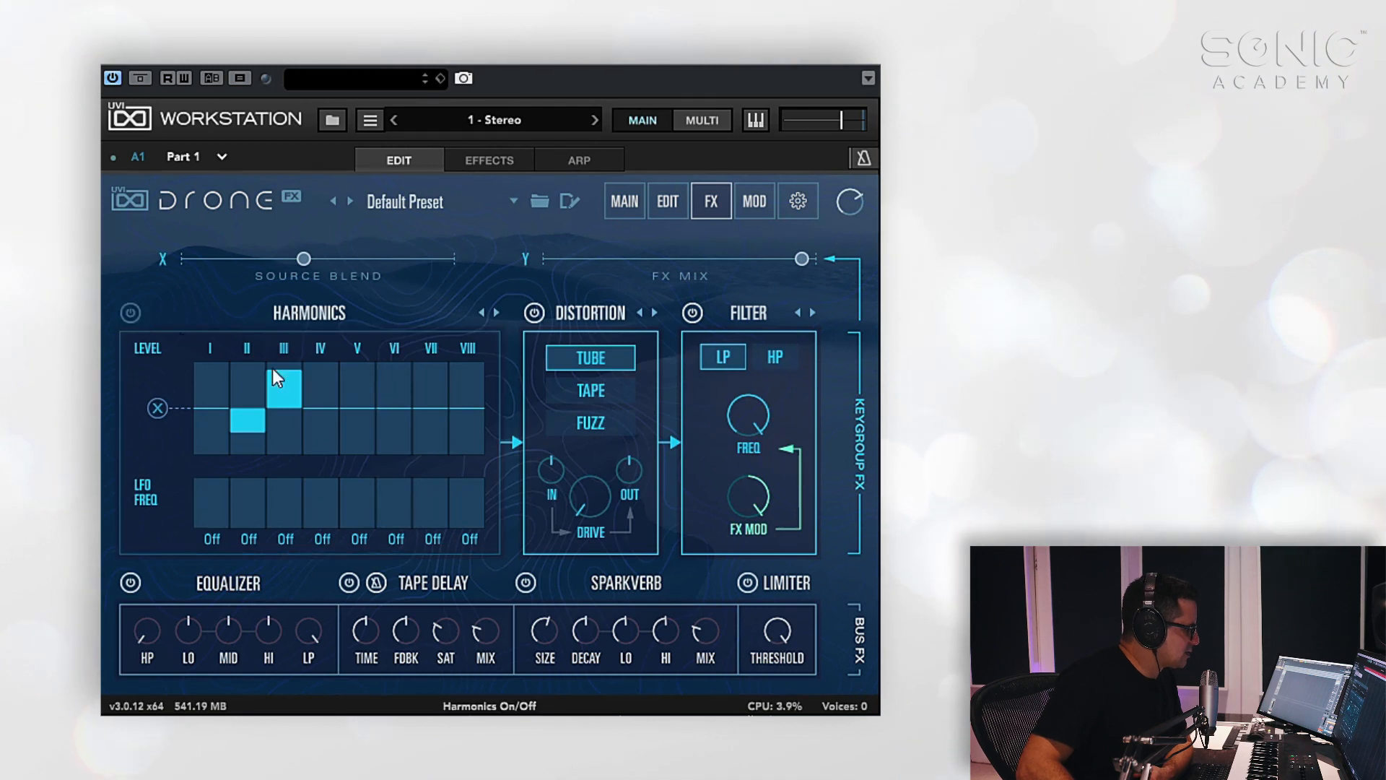
left_click(655, 313)
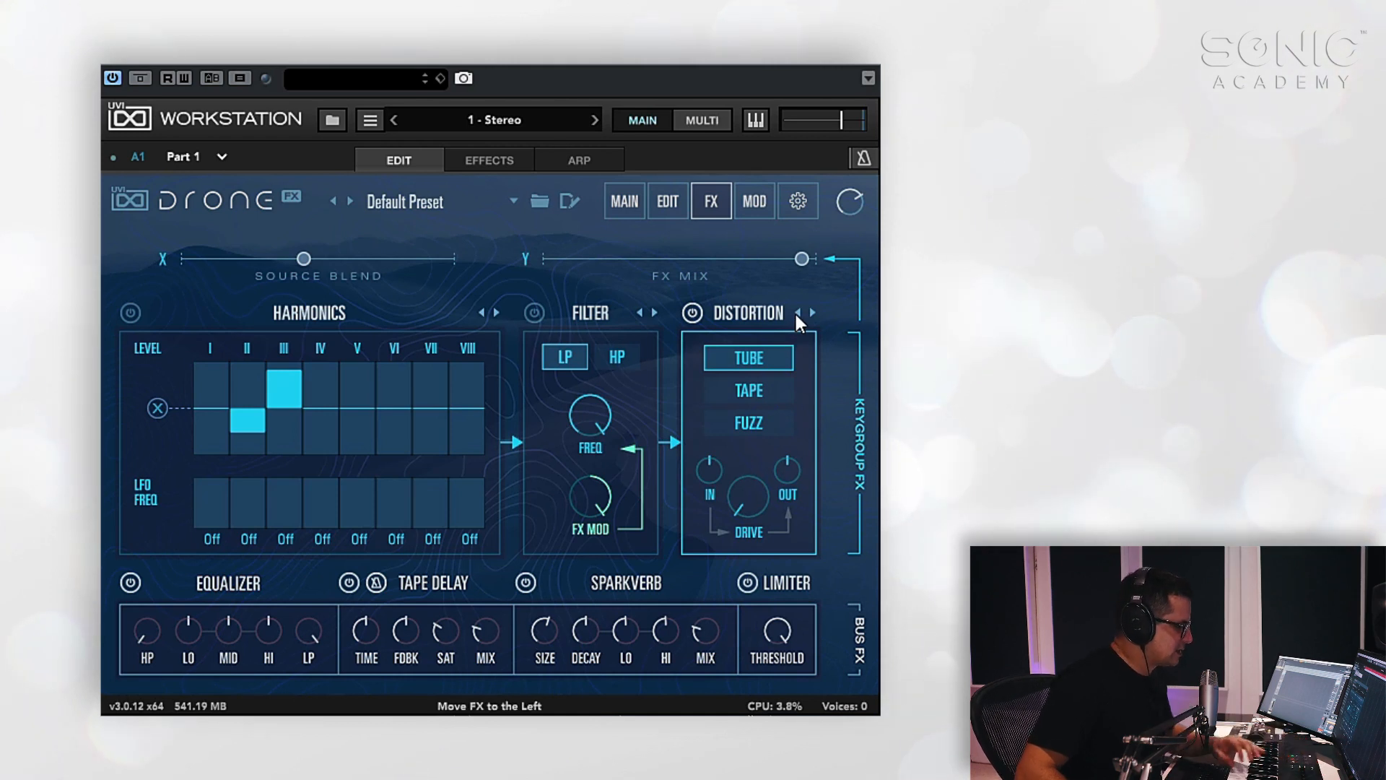
Turn off the Chaos modulation and move the XY point close to Source 2 with the FX mix near maximum
left_click(625, 204)
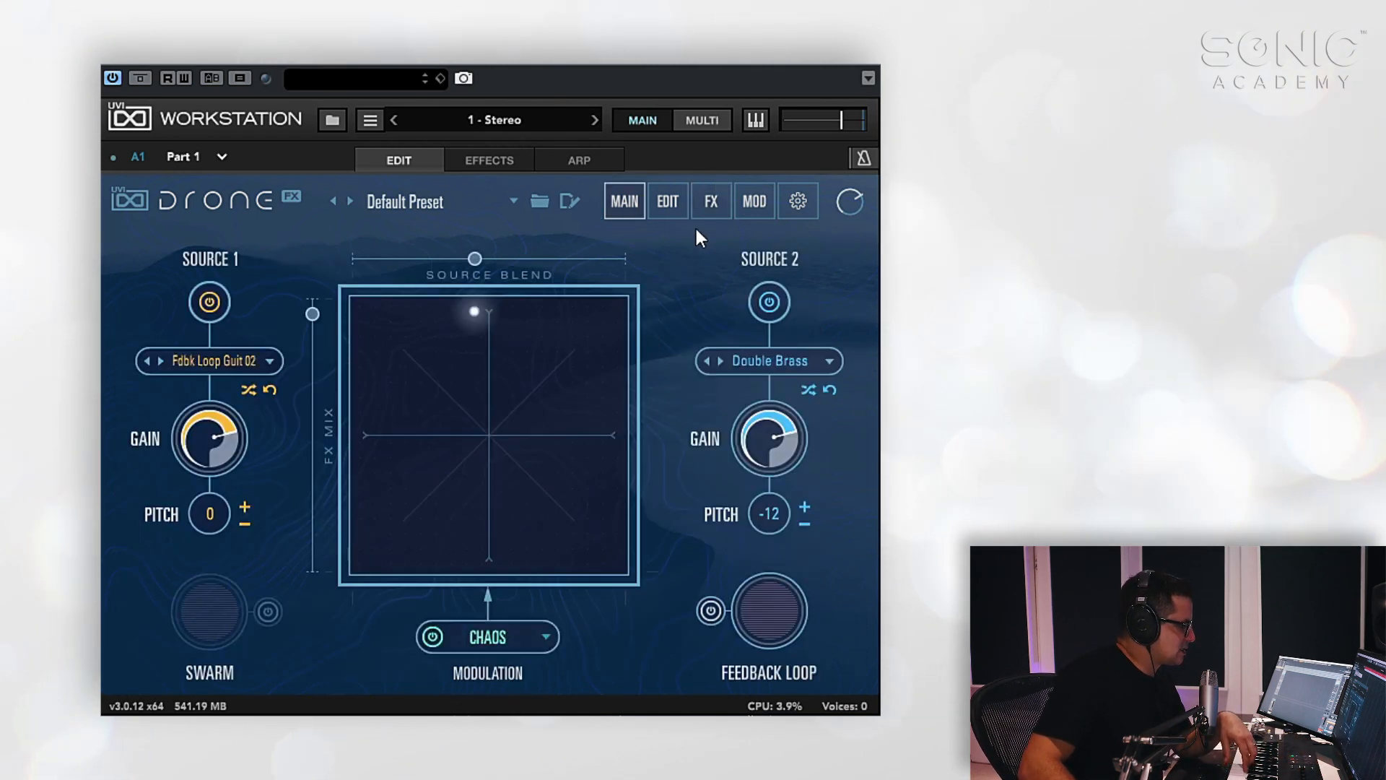
left_click(433, 636)
left_click_drag(409, 387, 620, 417)
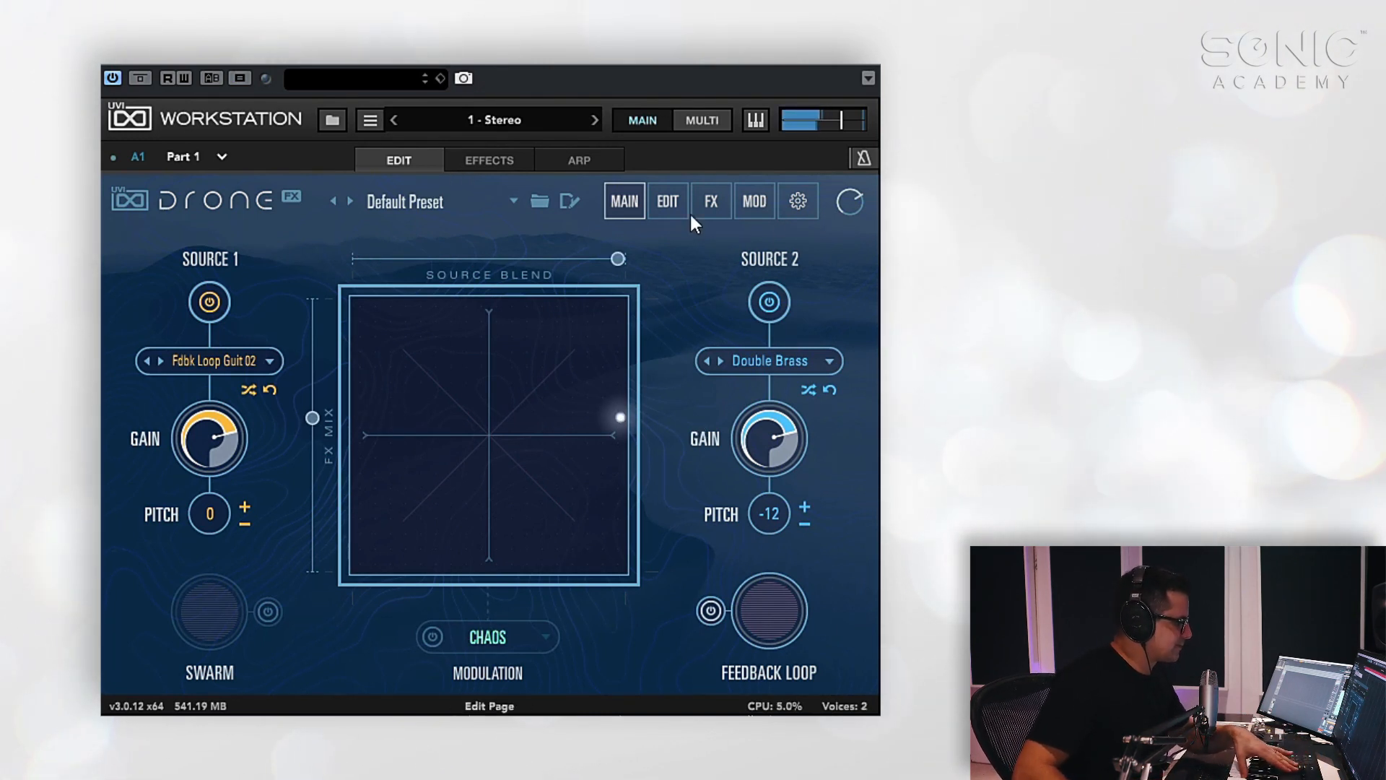
left_click(711, 202)
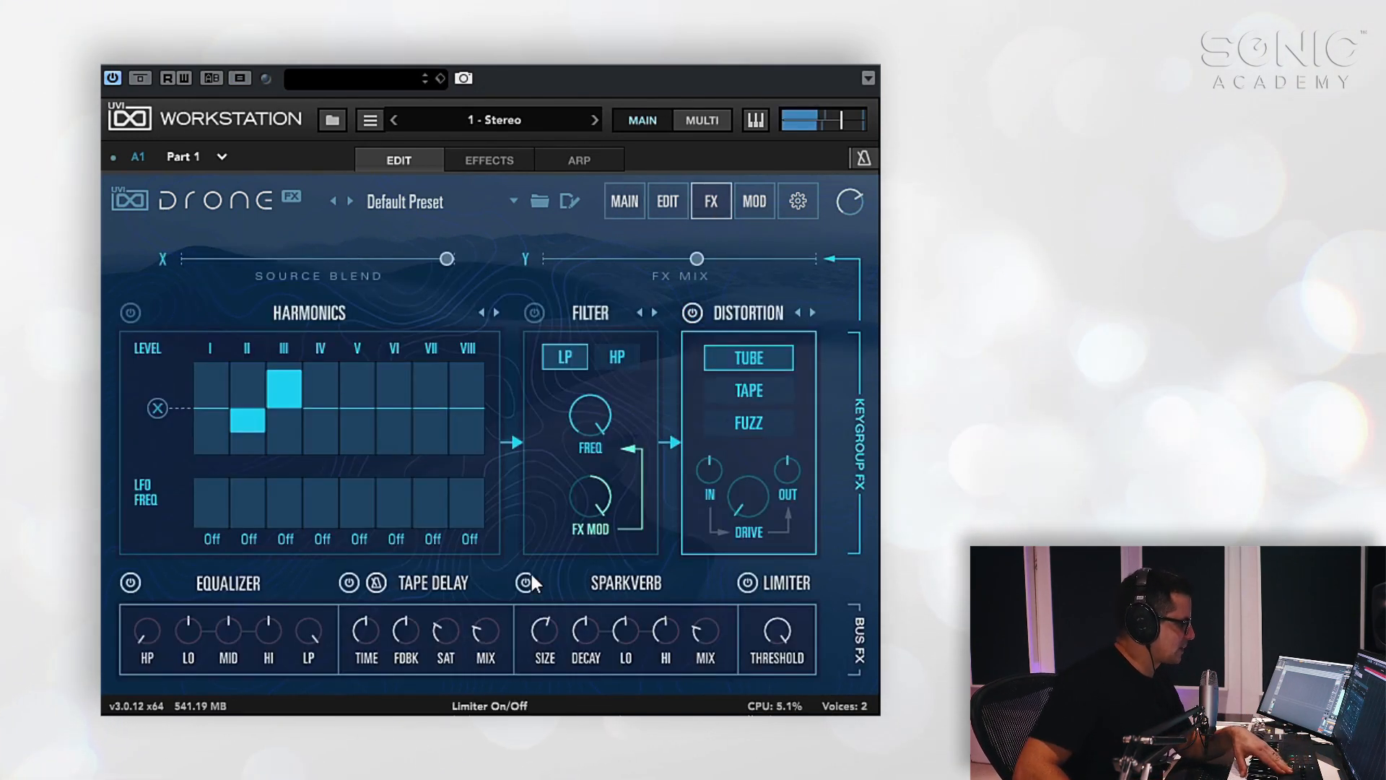
left_click(627, 203)
left_click_drag(587, 443, 622, 289)
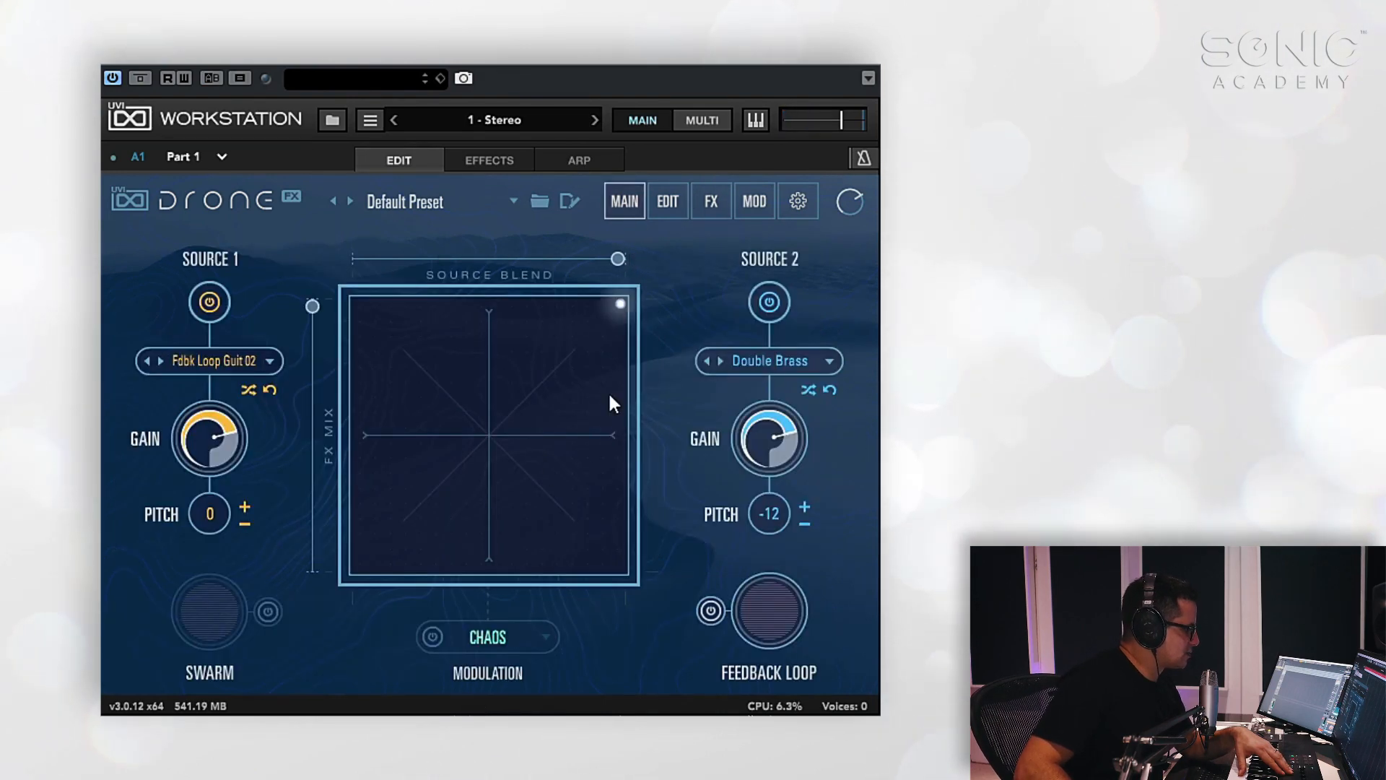
Adjust the Source 2 gain to -0.8 dB
left_click(666, 211)
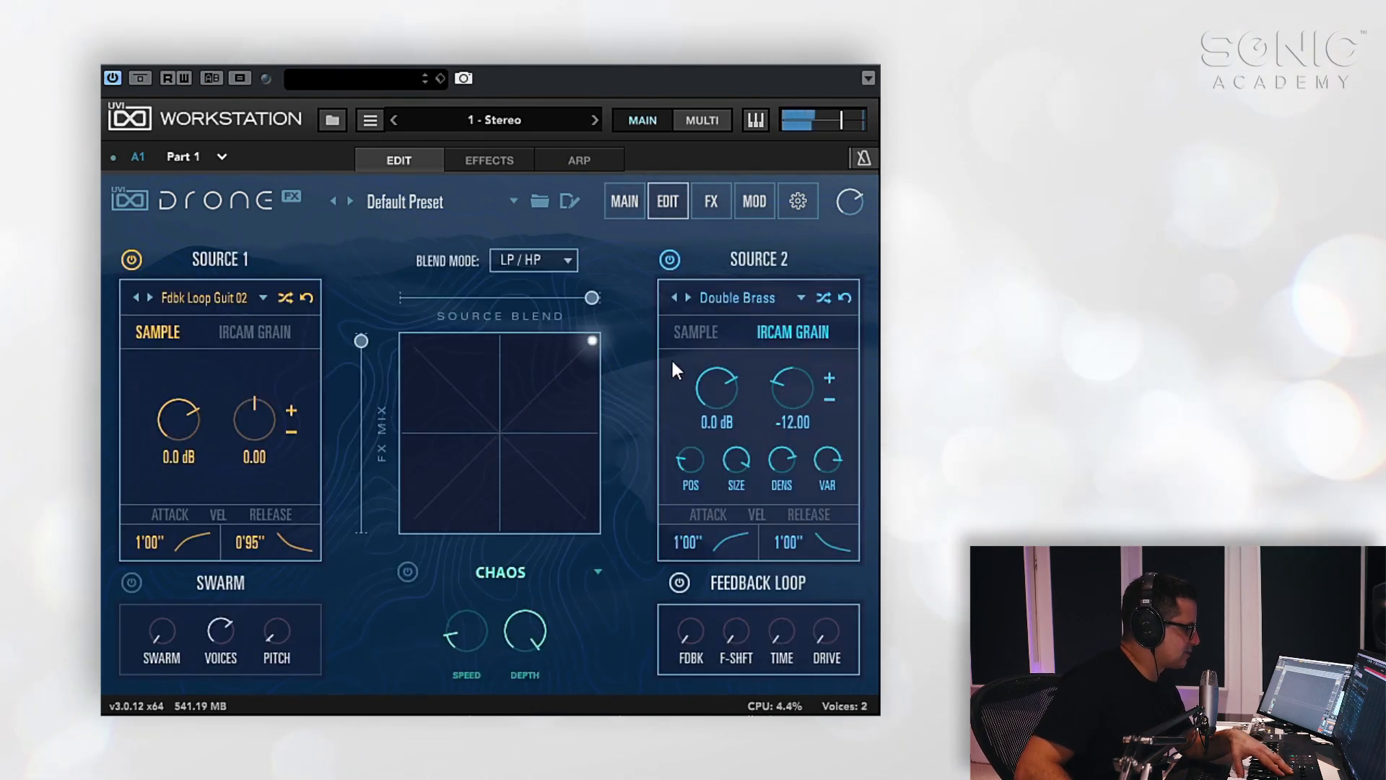
left_click_drag(704, 390, 710, 469)
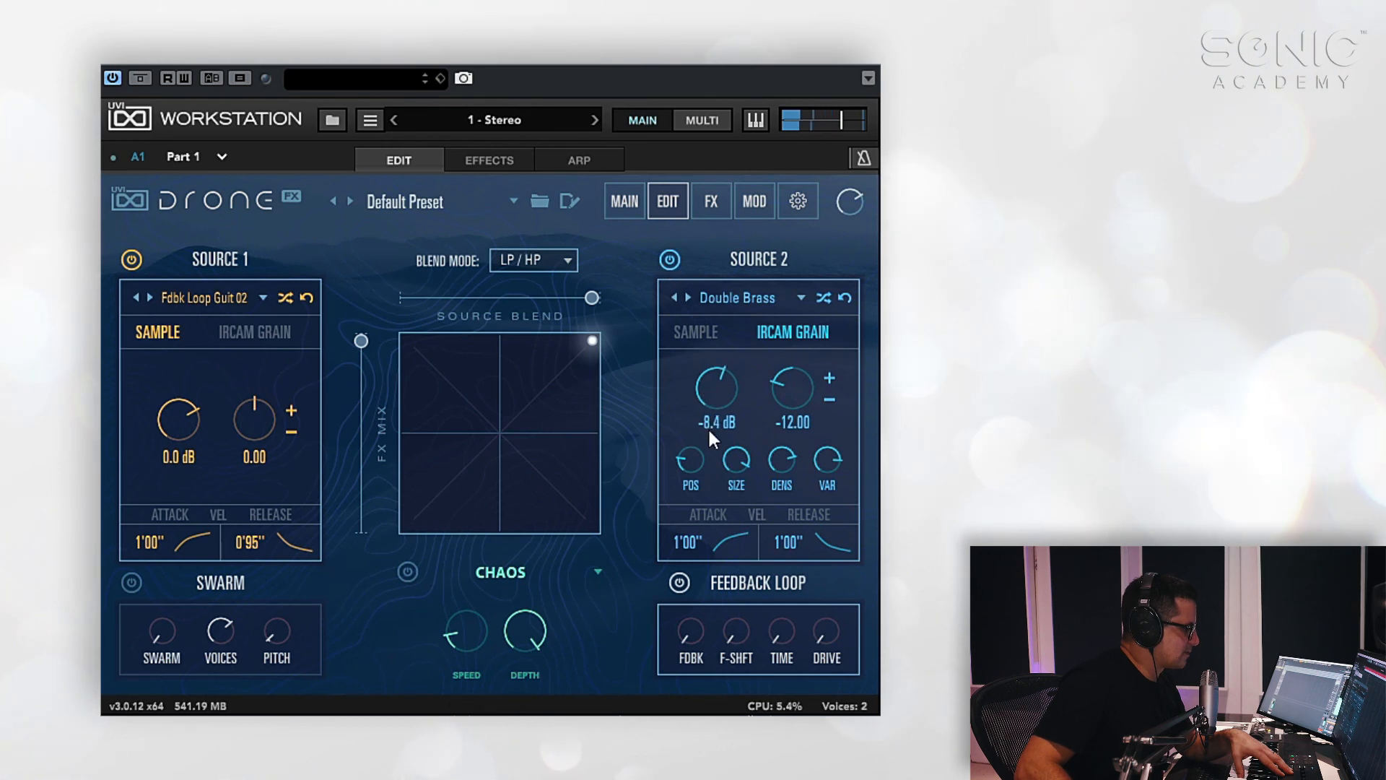
left_click_drag(727, 421, 725, 319)
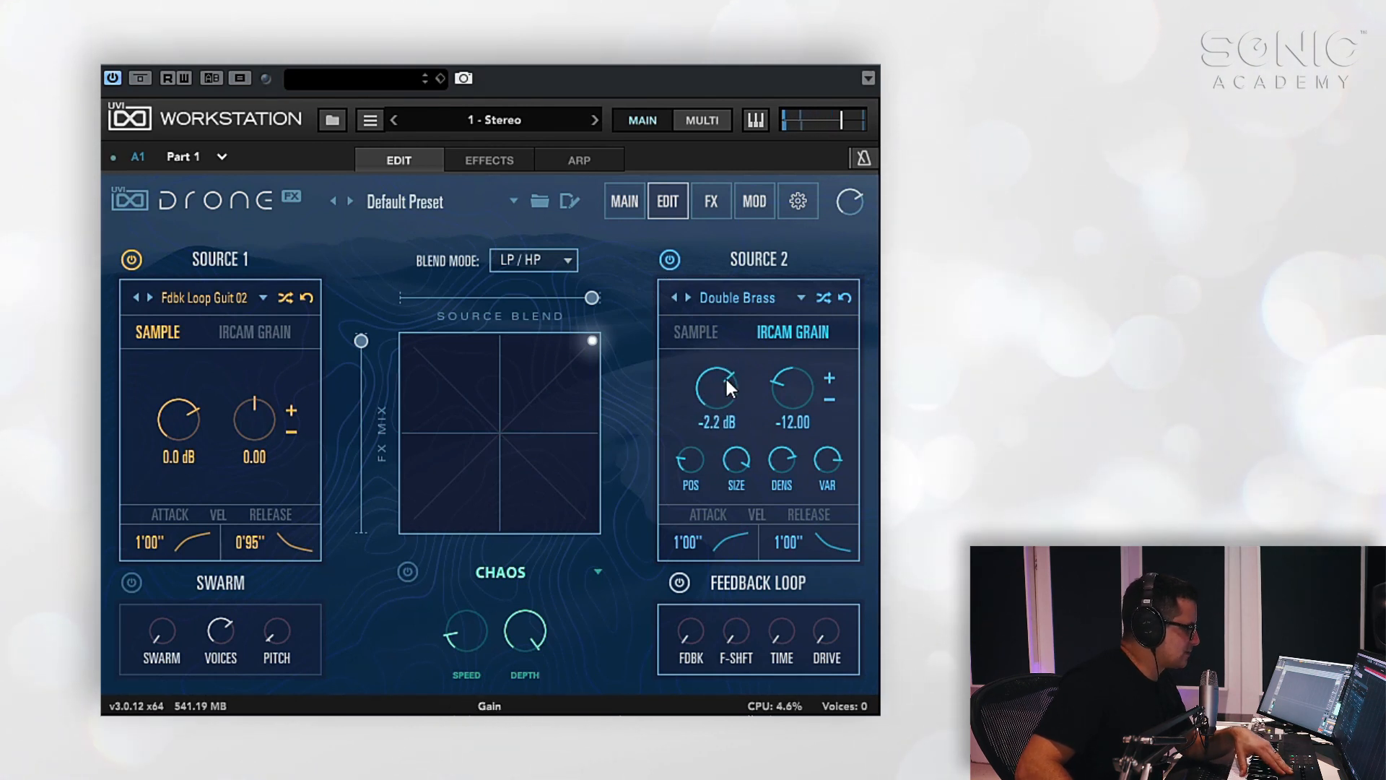
Raise the distortion drive close to maximum and switch the distortion type to Fuzz after trying Tape
left_click(711, 210)
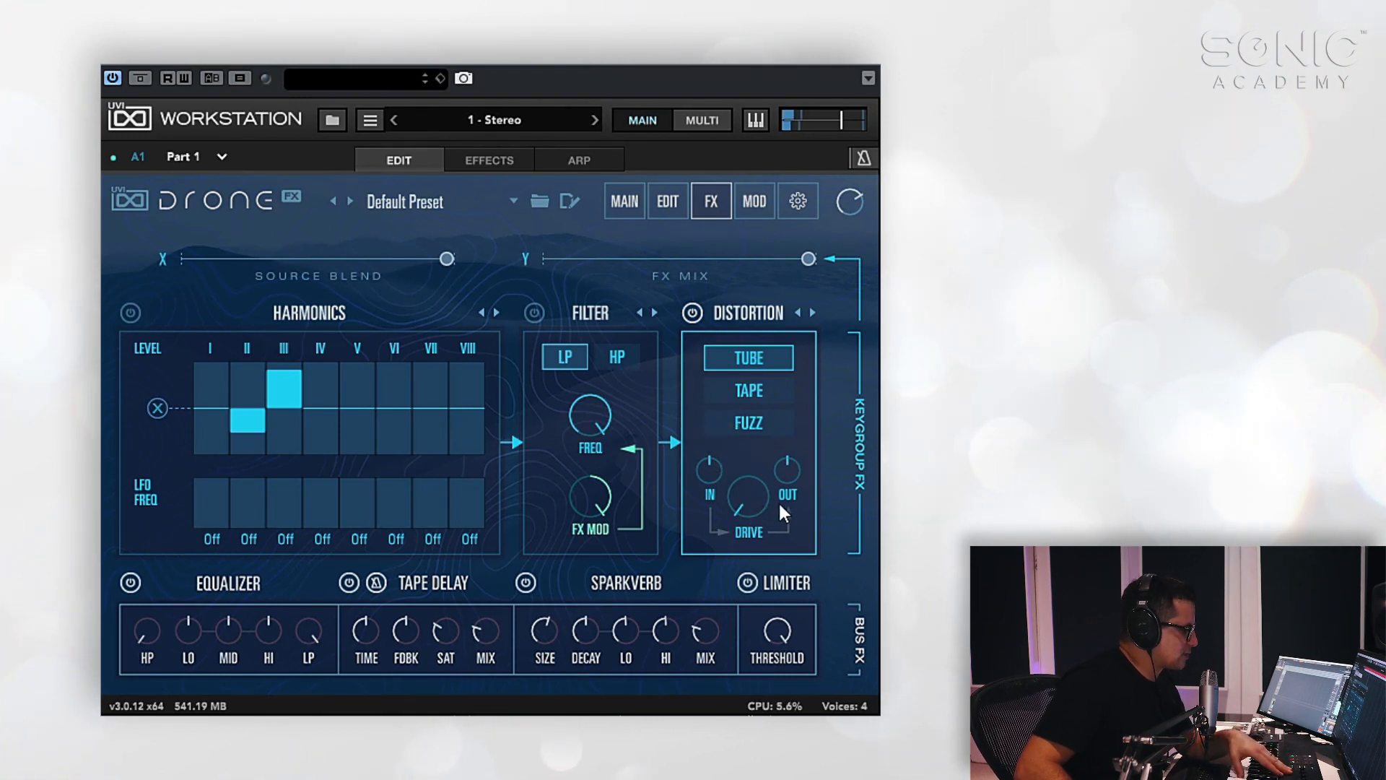
left_click_drag(752, 505, 757, 452)
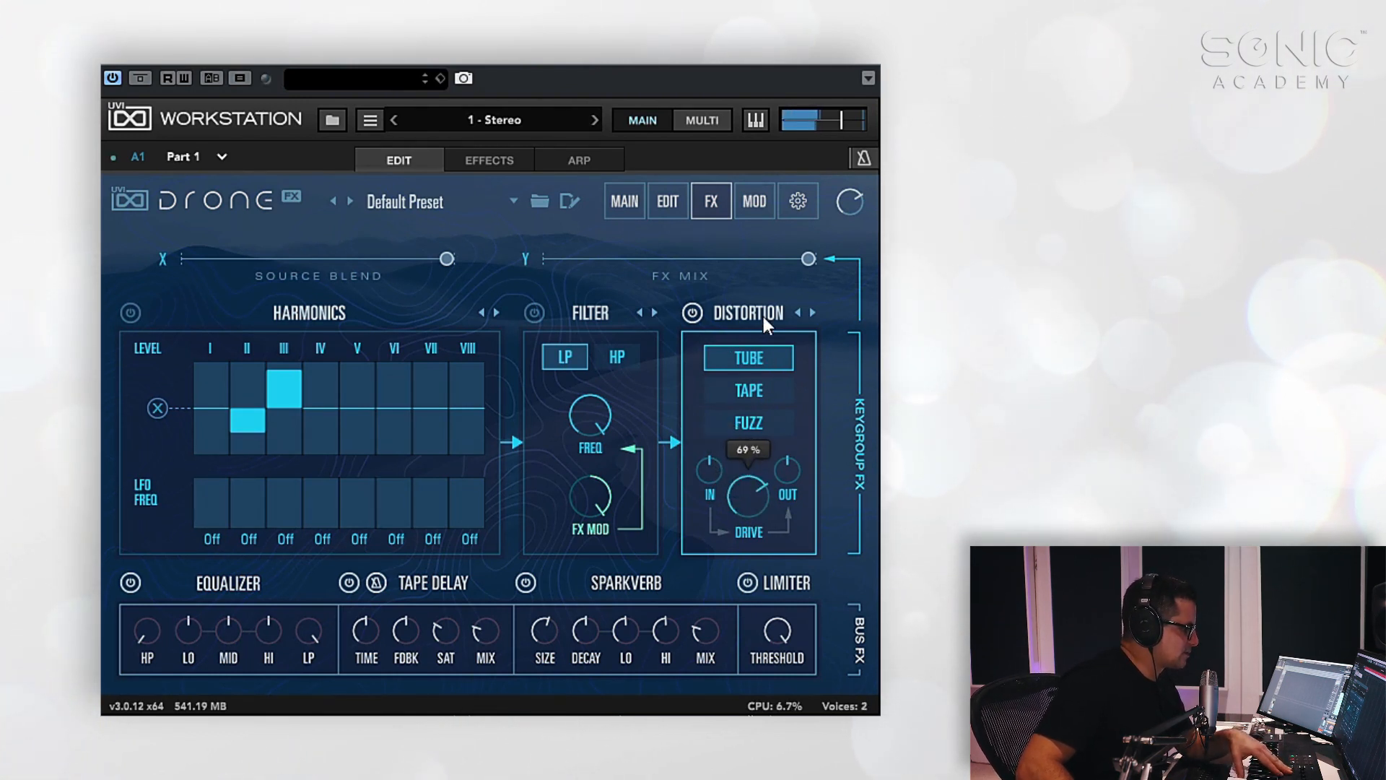
left_click(755, 424)
left_click(764, 395)
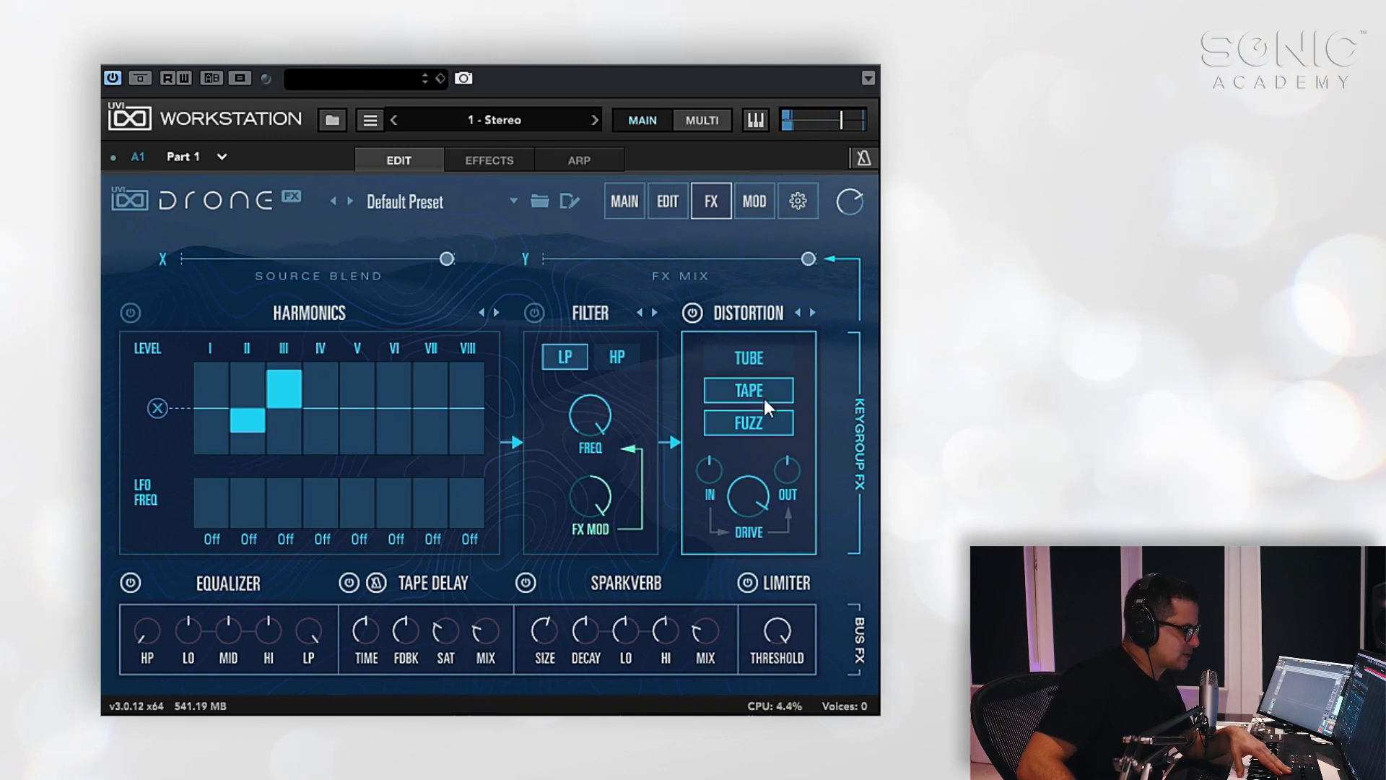
mouse_move(723, 466)
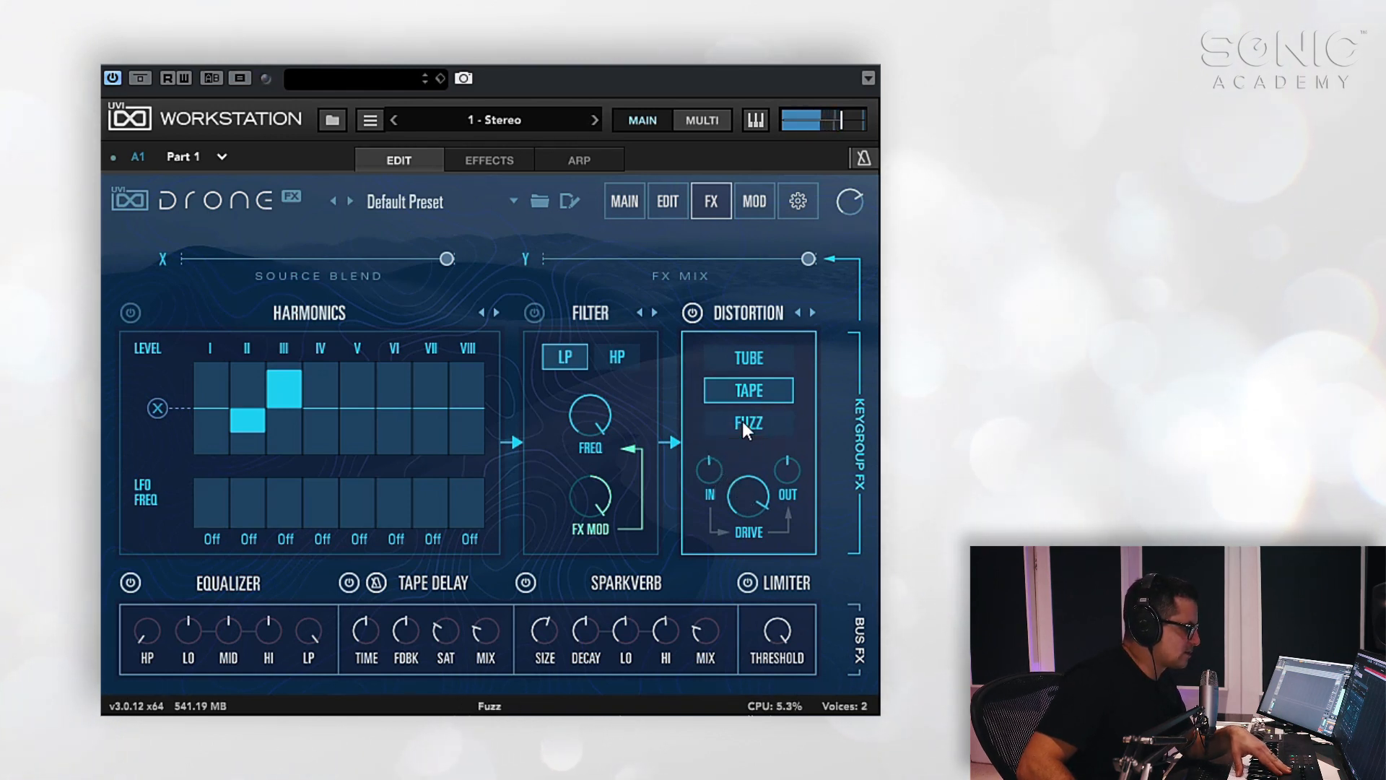
left_click(744, 424)
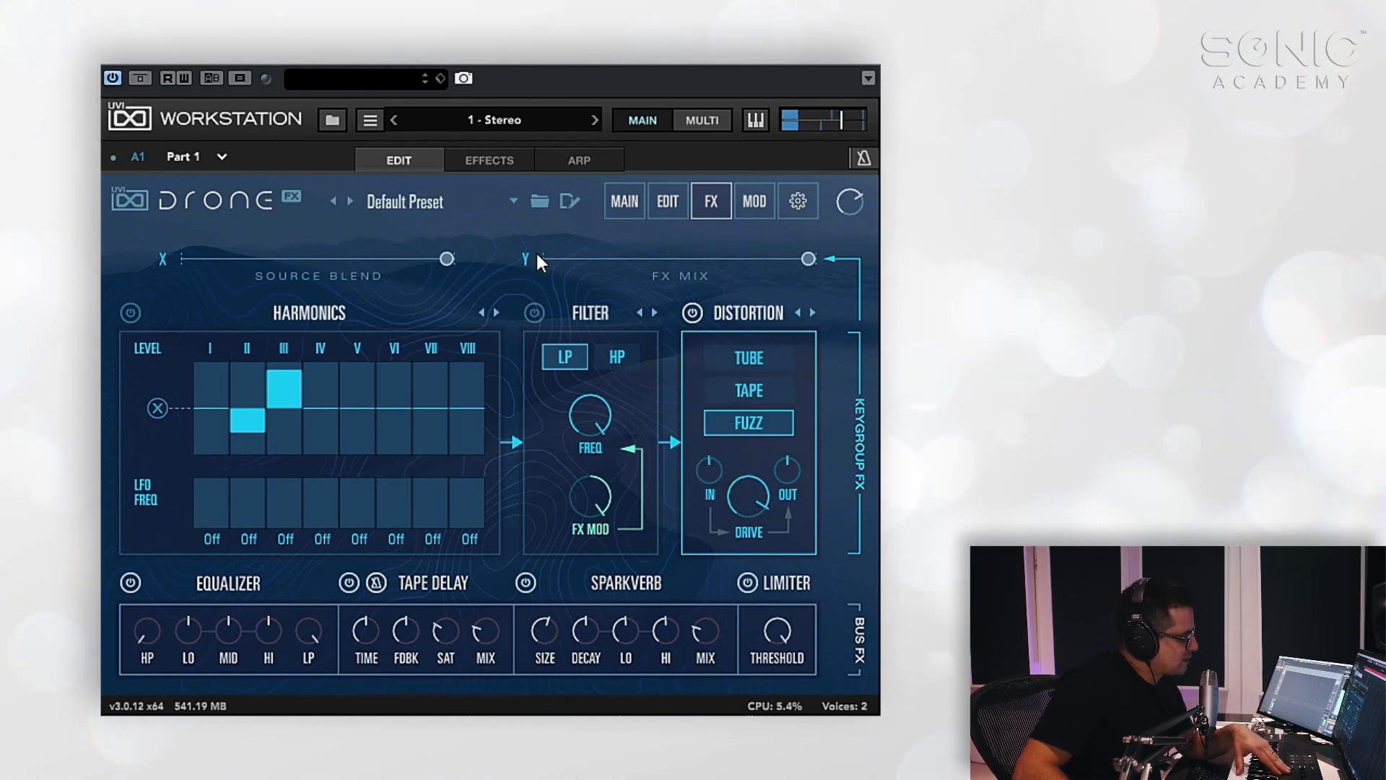
Lower the FX mix close to minimum at Source 2 and sweep the XY point around the pad towards Source 1
left_click(660, 205)
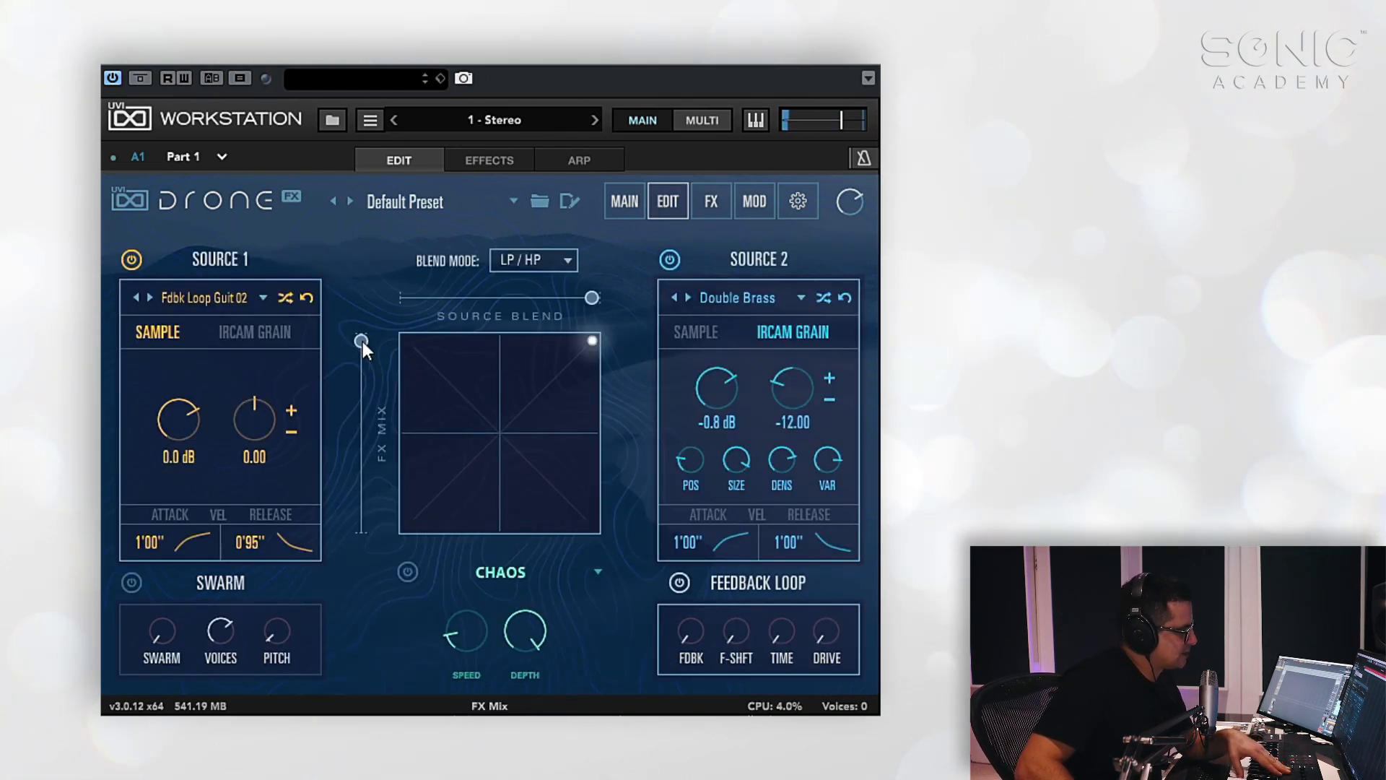
left_click_drag(363, 341, 453, 538)
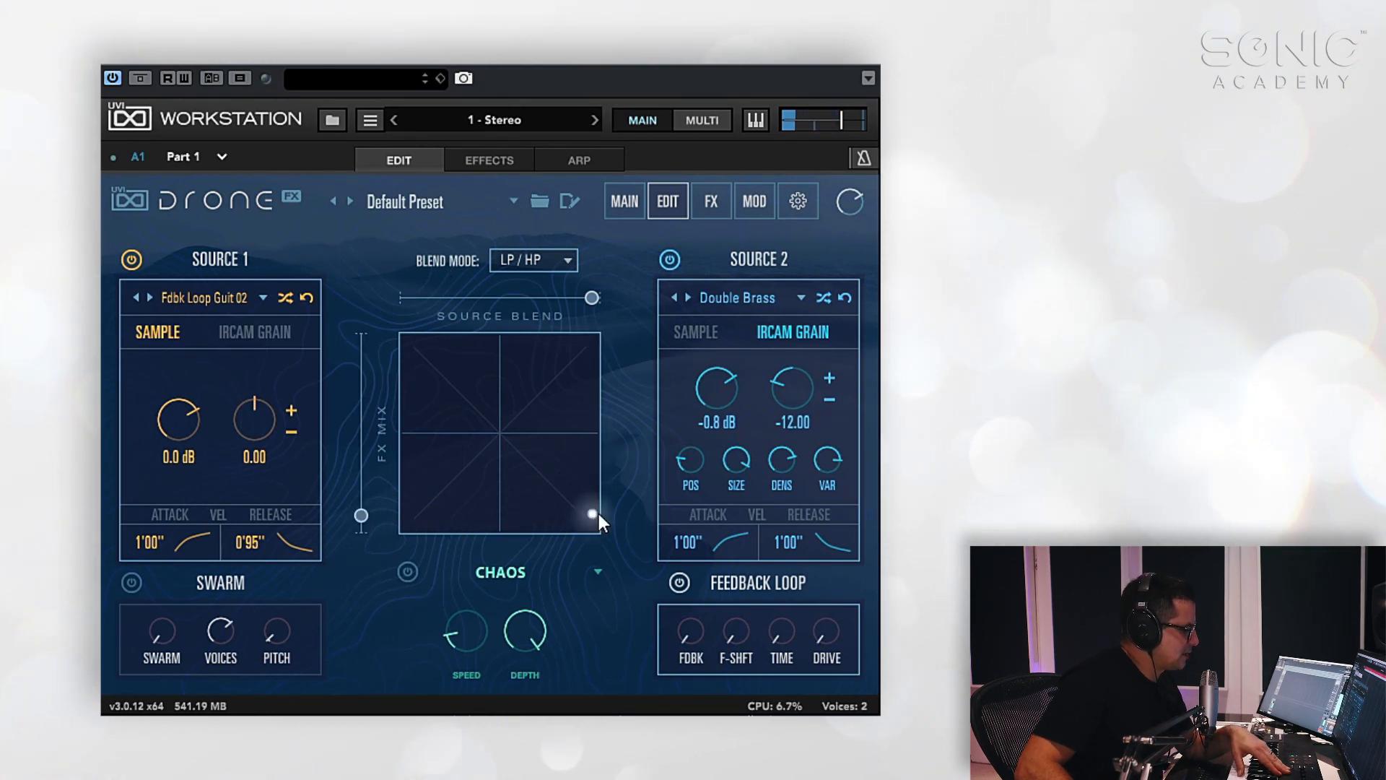
left_click_drag(600, 514, 369, 385)
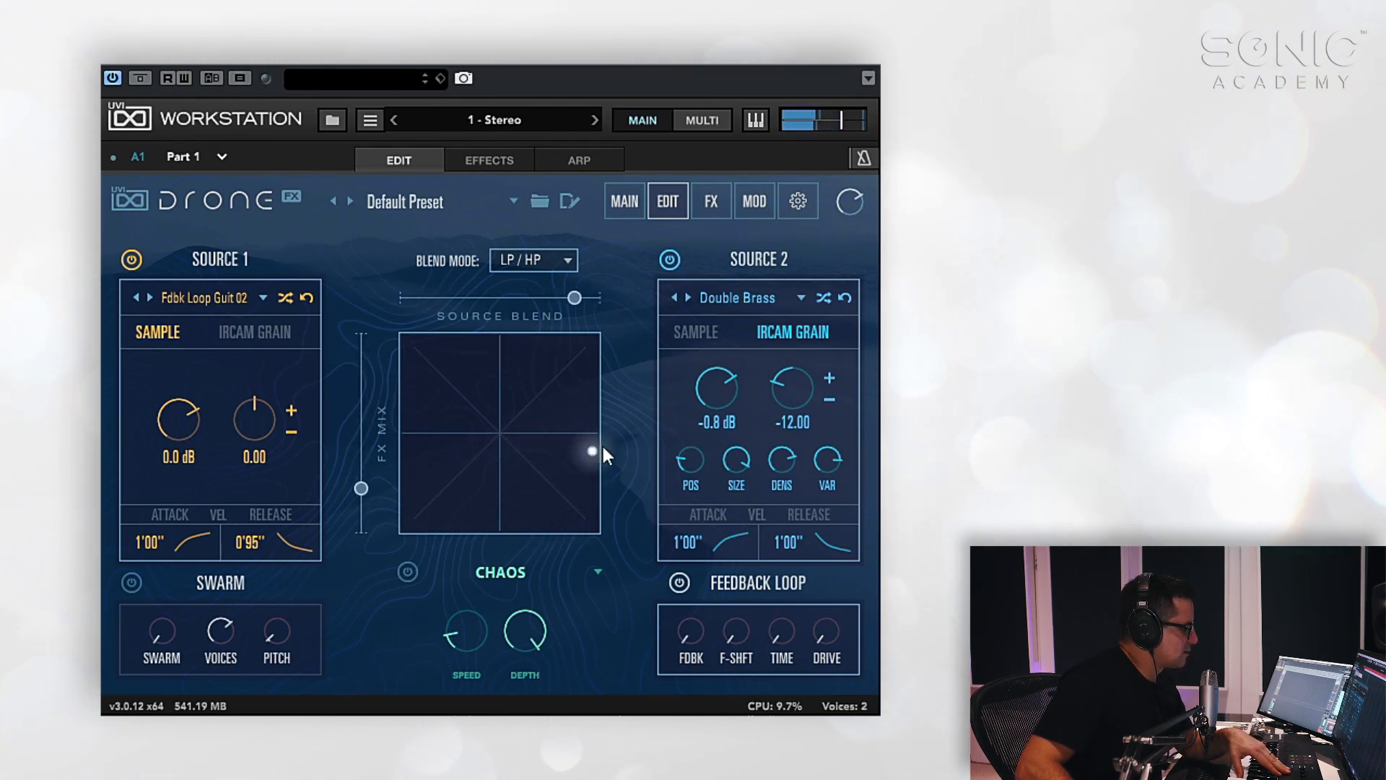
Move the XY point to Source 2 at near-maximum FX mix, and switch on Harmonics in place of Distortion on the FX page
left_click_drag(603, 452, 535, 408)
left_click_drag(436, 481, 601, 263)
left_click(711, 200)
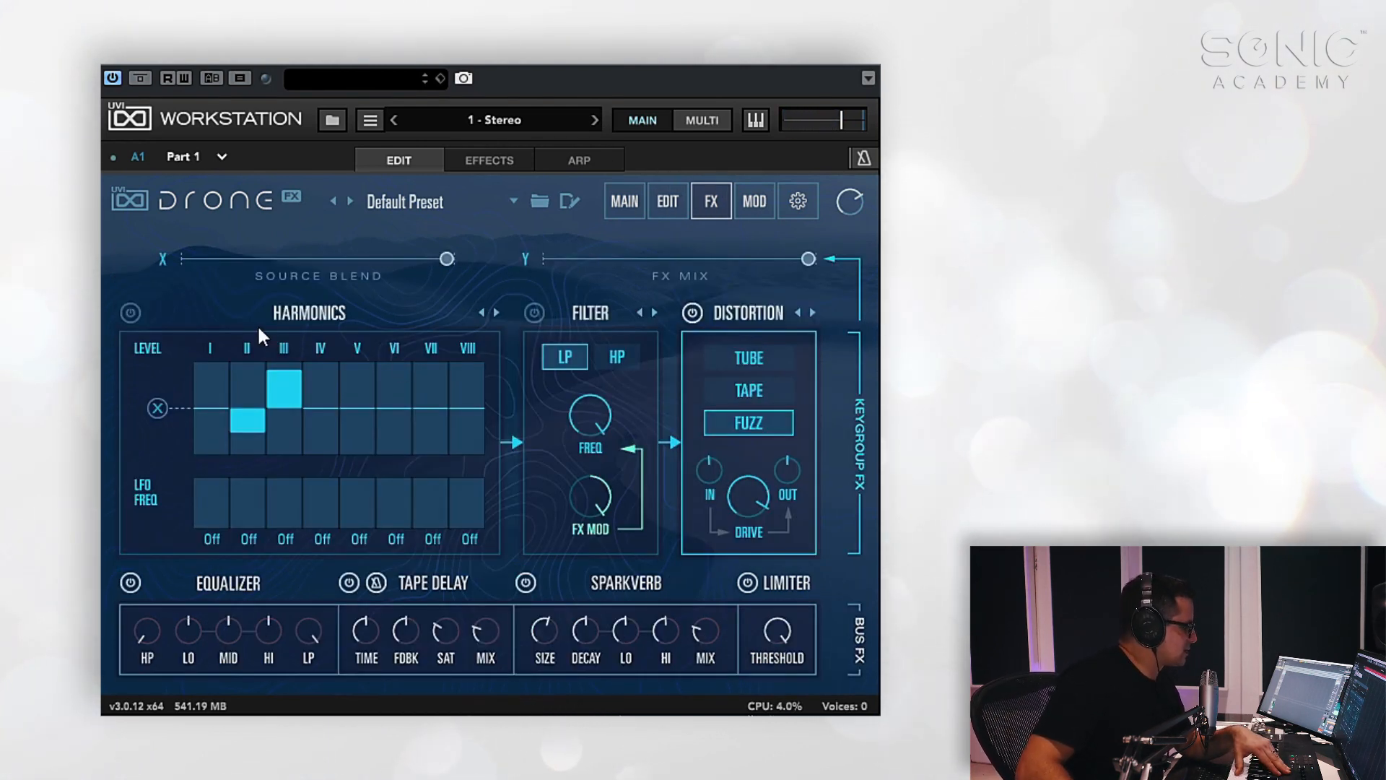
left_click(130, 313)
left_click(692, 313)
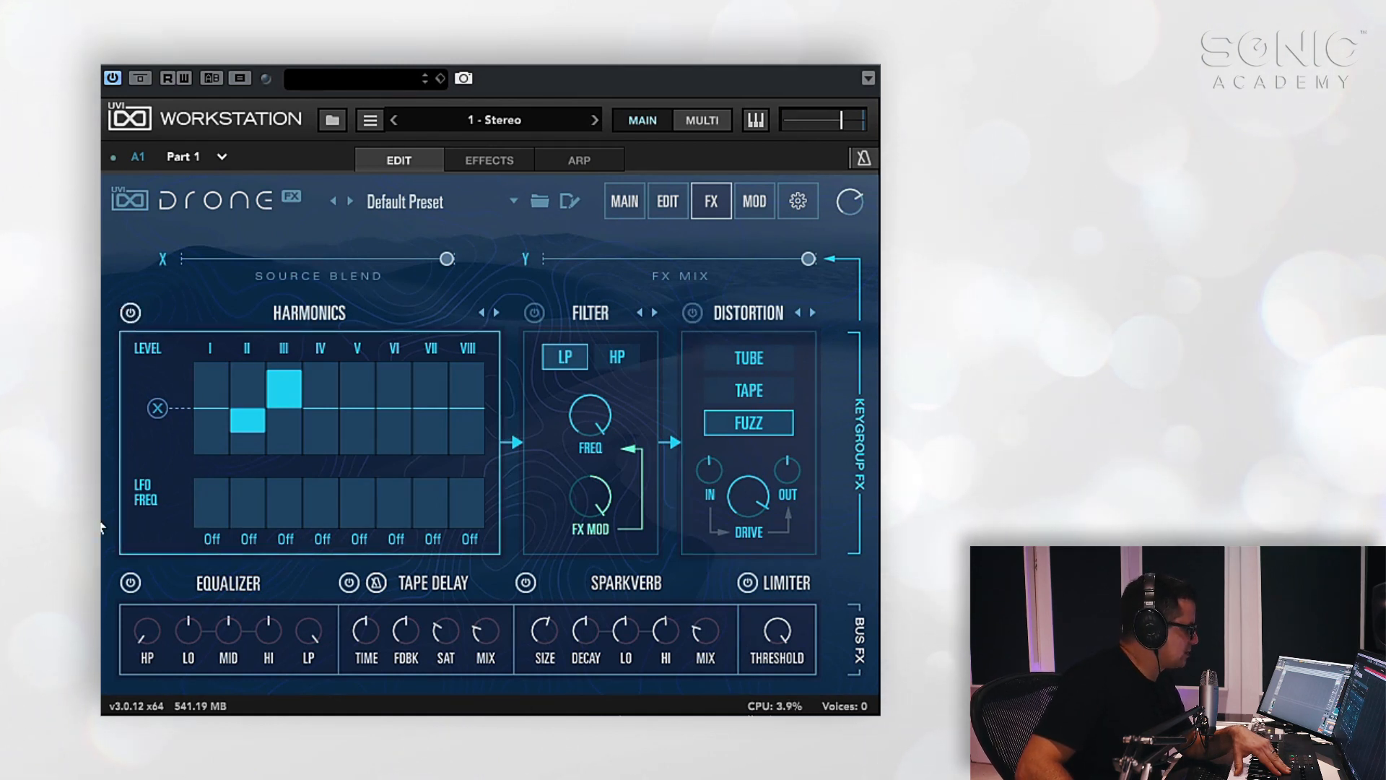
Lower the harmonics levels of V and VIII, and raise VI and VII, with VII at 0.70
left_click(347, 446)
left_click(396, 397)
left_click_drag(395, 401, 466, 390)
left_click(453, 444)
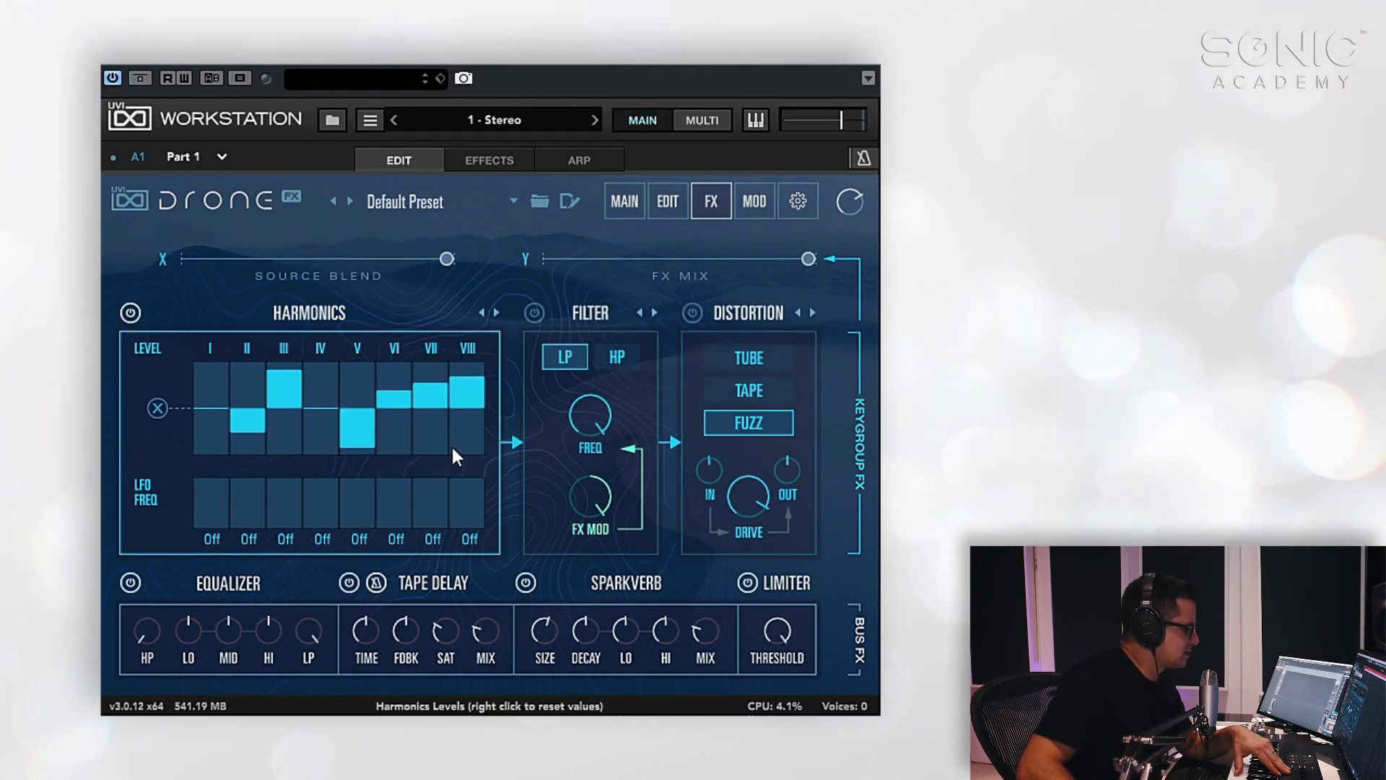
left_click(427, 377)
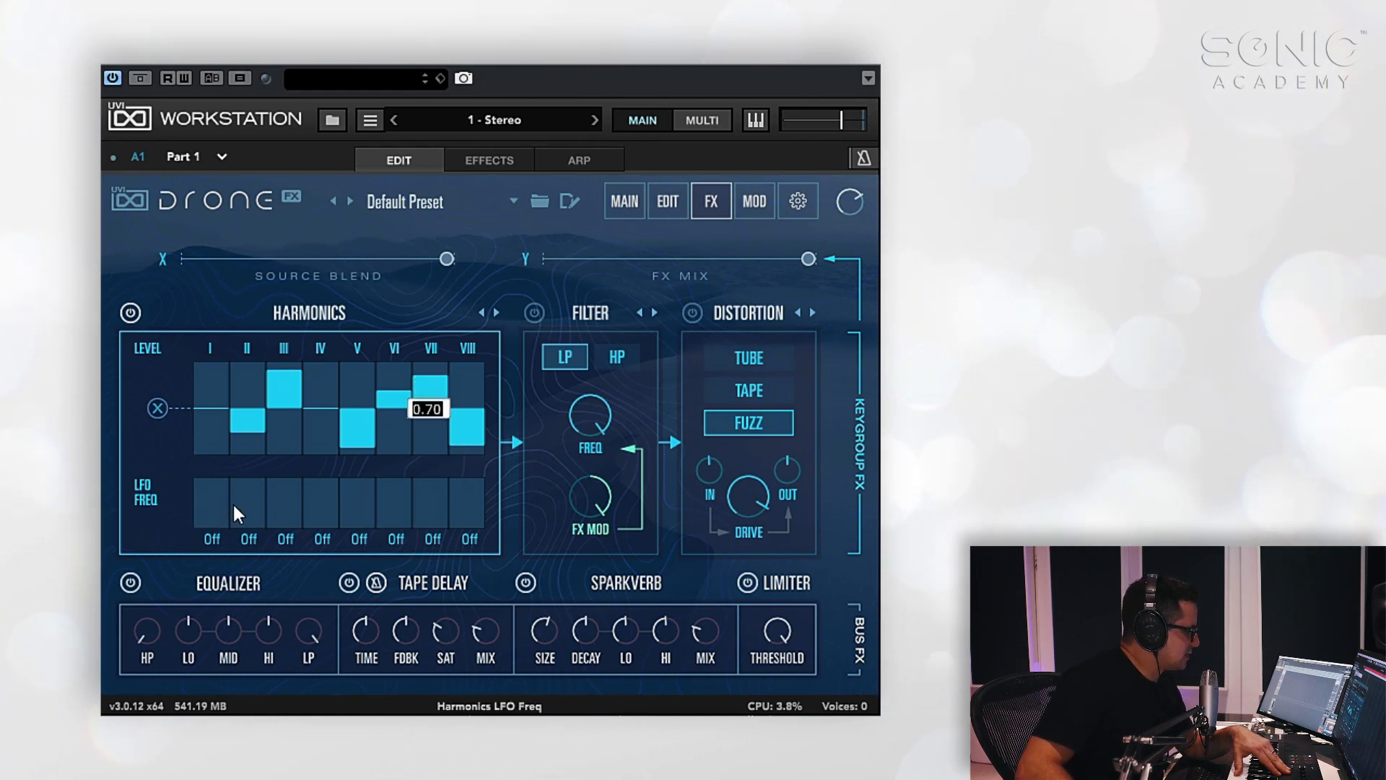
Set the harmonics LFO frequencies to 0.0 Hz for II and VII, 0.8 Hz for IV, 0.2 Hz for V and 1.2 Hz for VIII
left_click(265, 519)
left_click(331, 506)
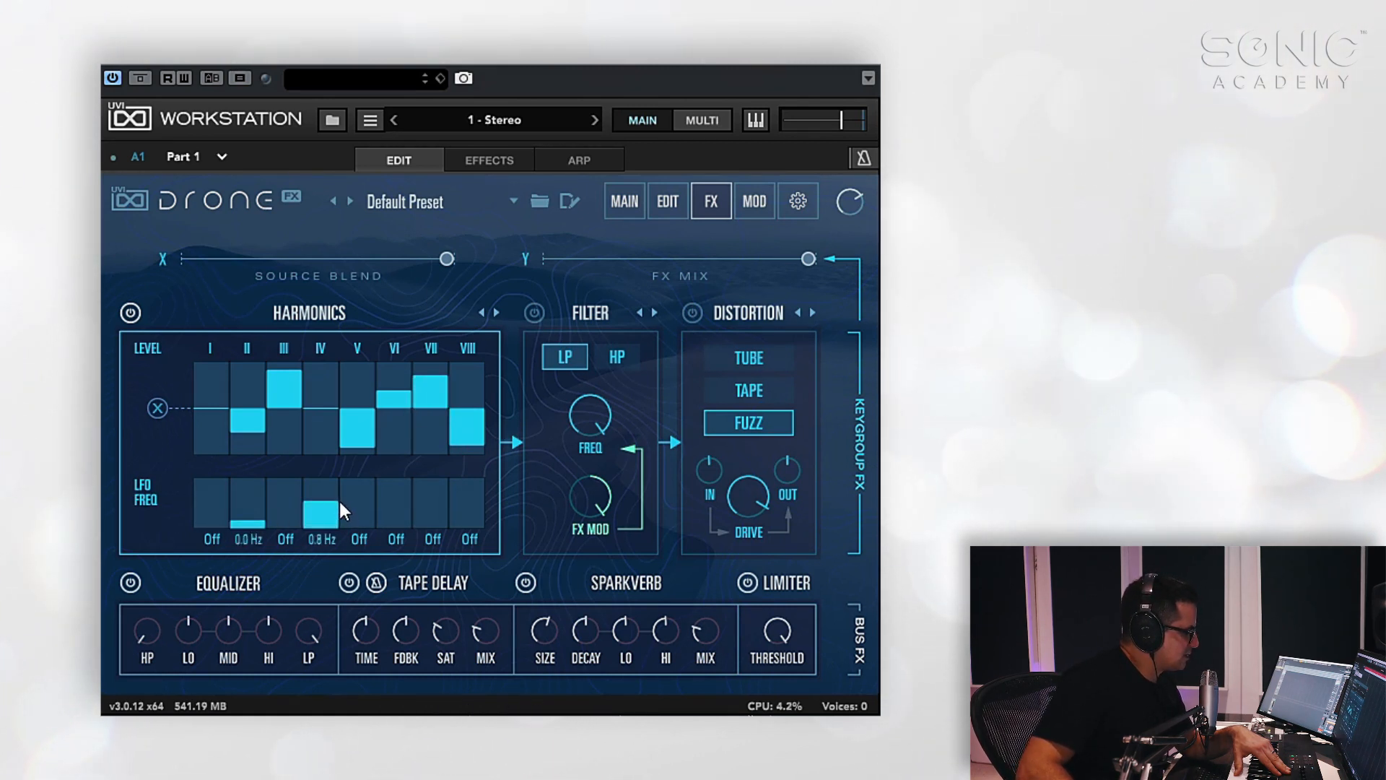
left_click(357, 505)
left_click(431, 521)
left_click(467, 497)
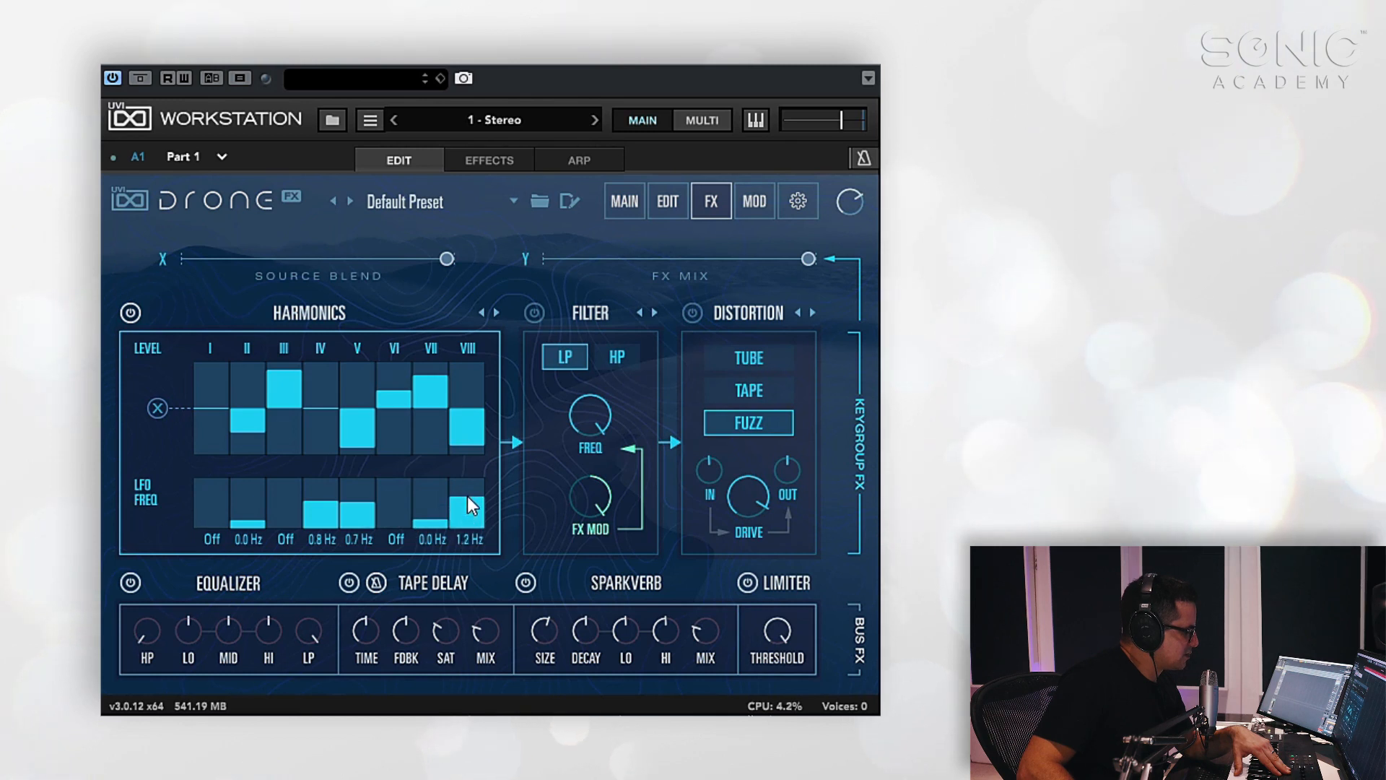
left_click(365, 511)
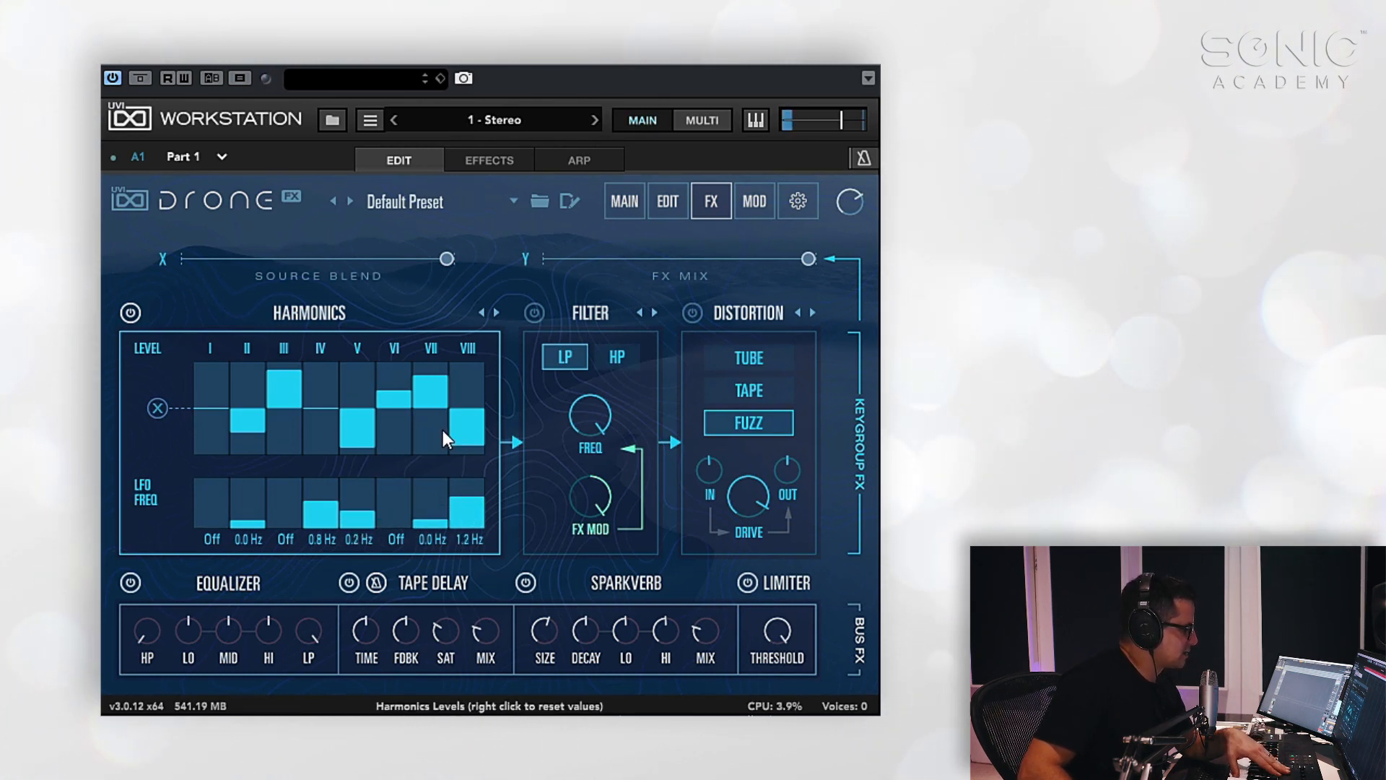
Reshape the harmonics levels with III, VI and VIII moderately positive and V and VII negative
left_click(284, 397)
left_click(356, 374)
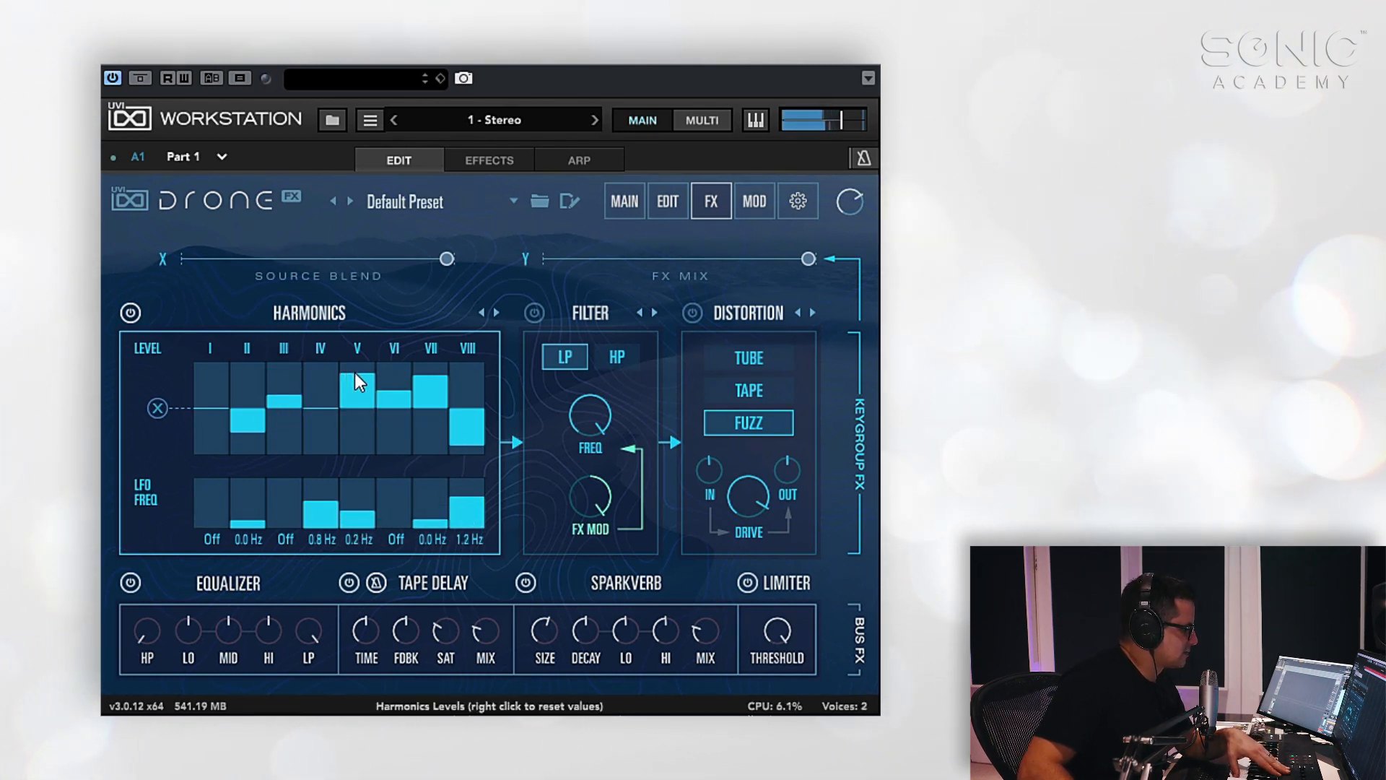
left_click(358, 440)
left_click(389, 446)
left_click(393, 362)
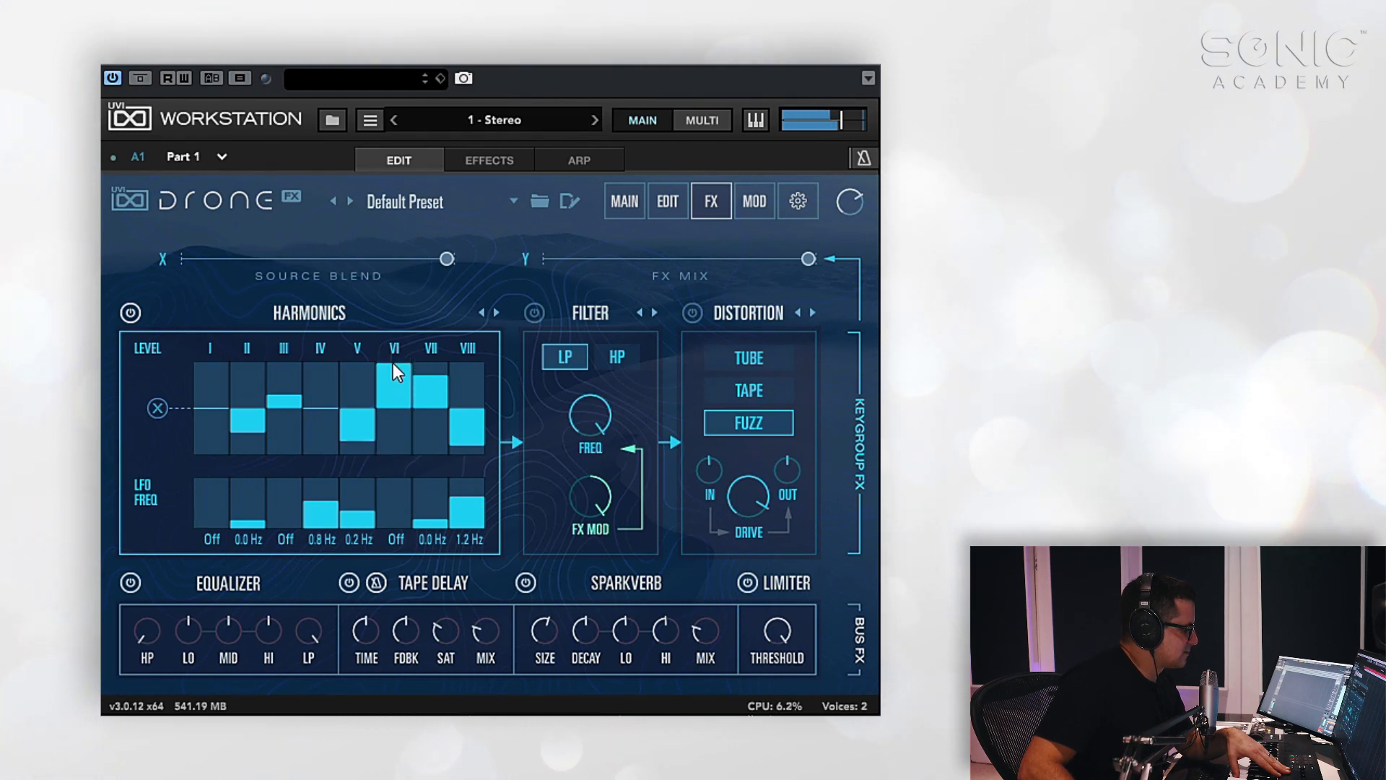
left_click(425, 452)
left_click(462, 383)
left_click(393, 391)
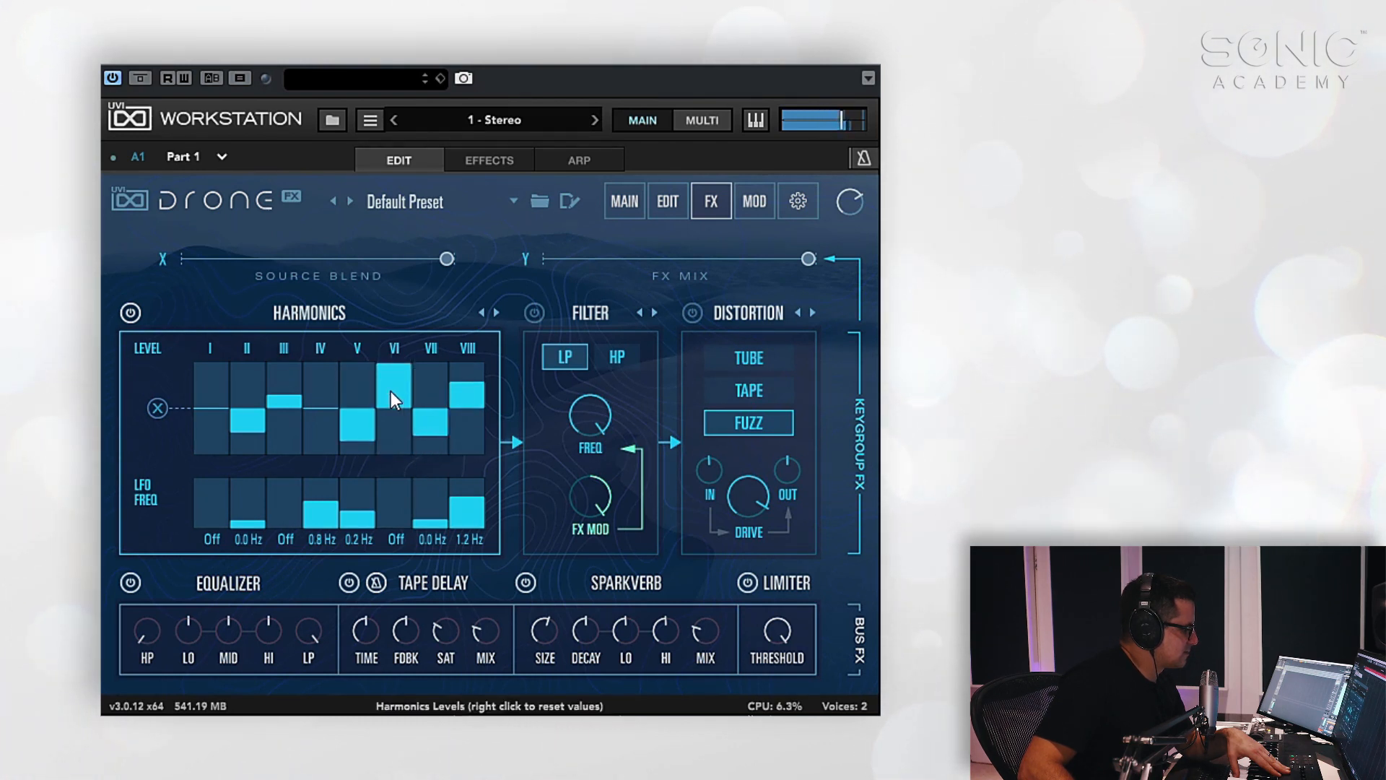
Set the harmonics LFO frequencies to 0.1 Hz for VI, 1.2 Hz for VII and 5.0 Hz for VIII
left_click(393, 495)
left_click(389, 517)
left_click(427, 498)
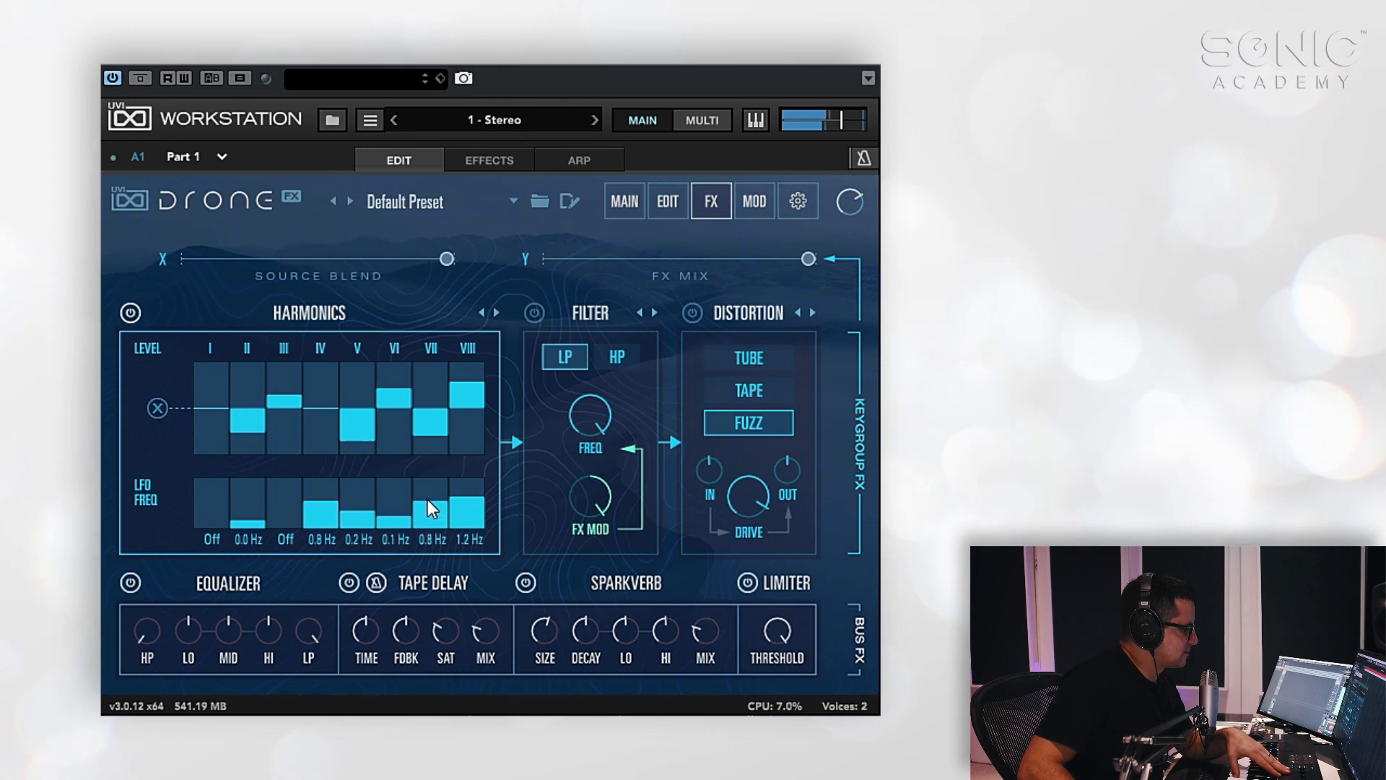
left_click(462, 477)
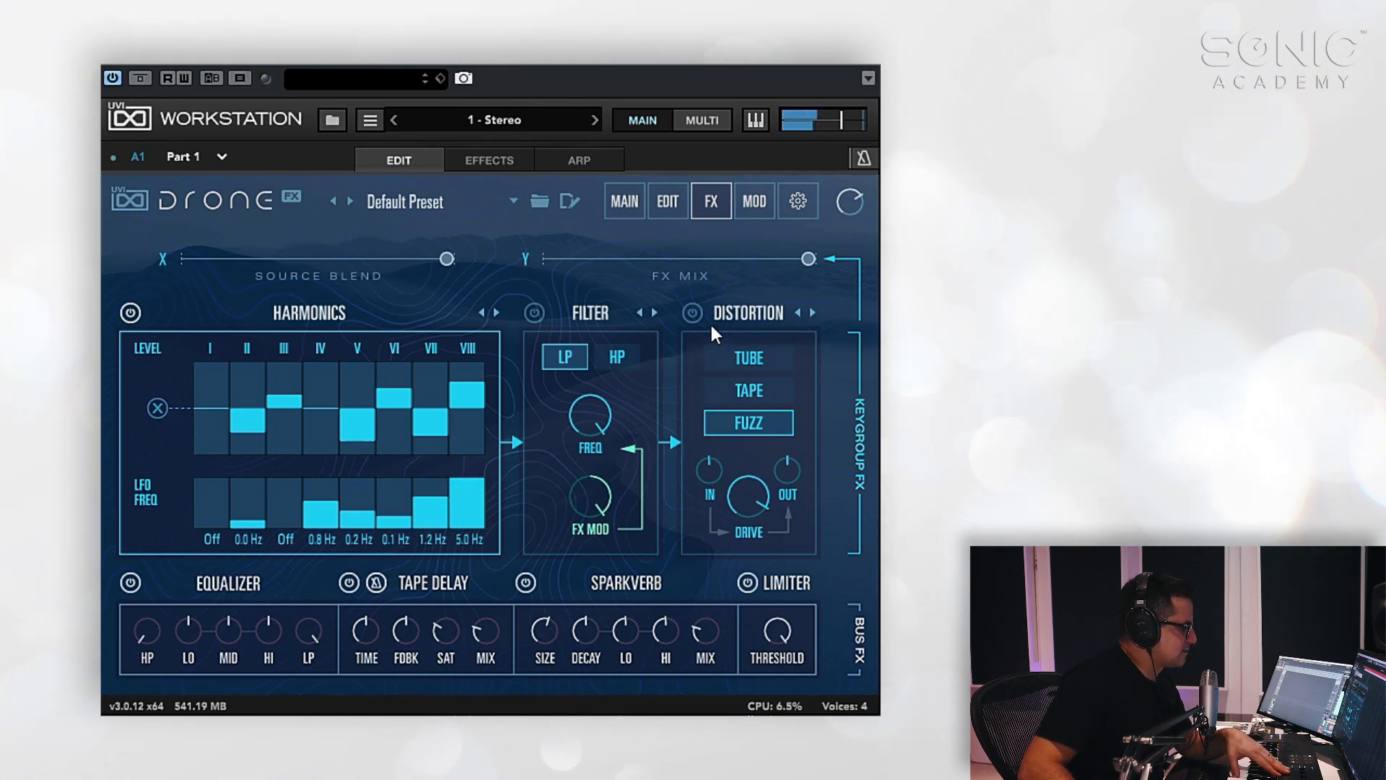
Turn Distortion back on as Tape with the drive at about 61% and a reduced output level
left_click(692, 312)
left_click_drag(748, 505, 740, 565)
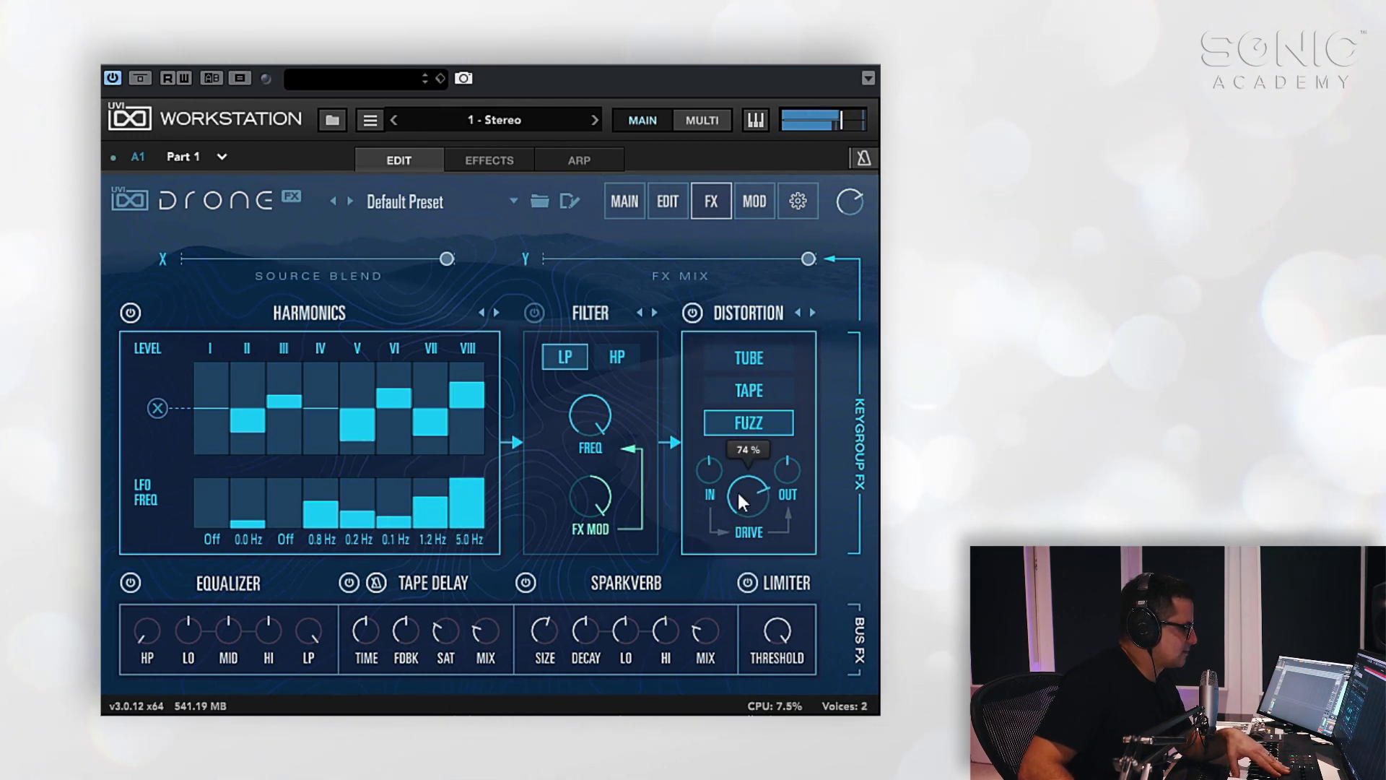
left_click(756, 399)
left_click_drag(748, 497, 749, 531)
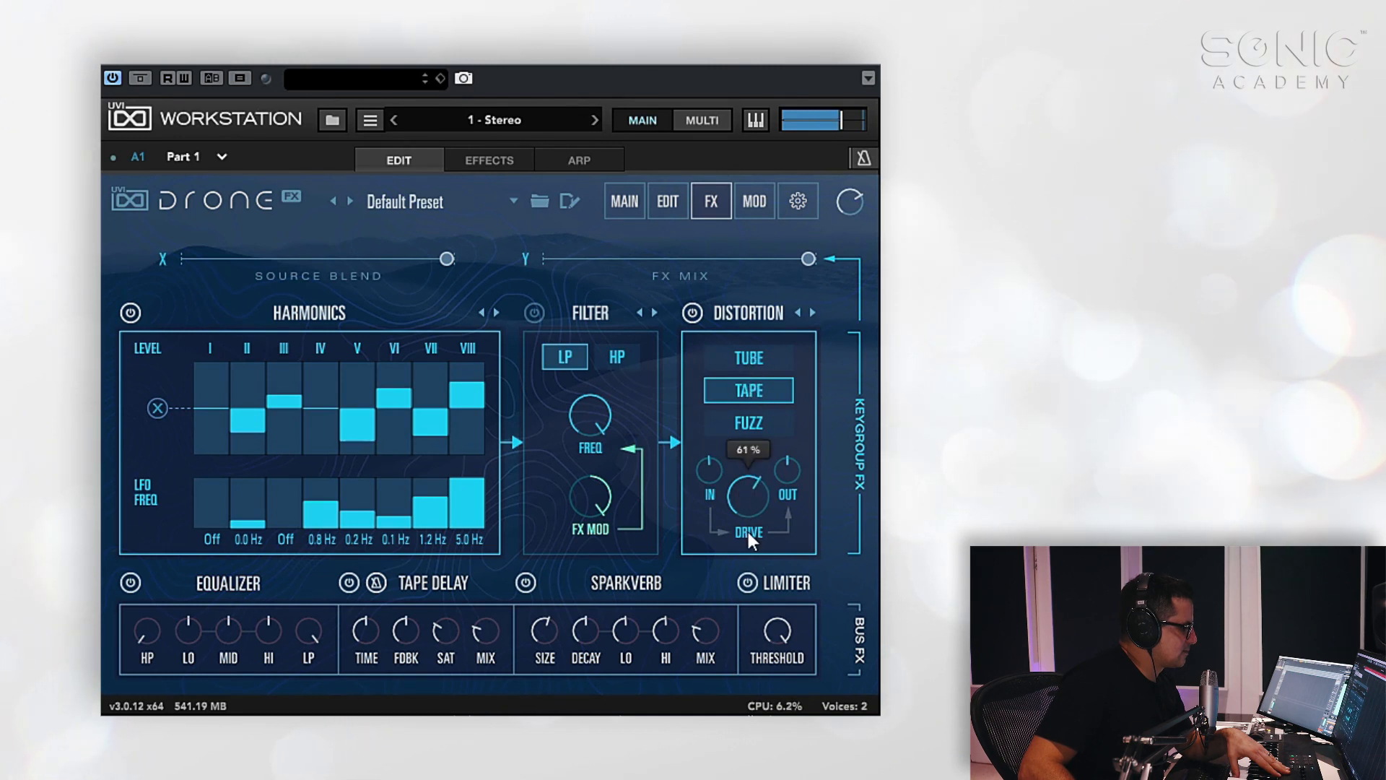
left_click_drag(781, 481, 795, 501)
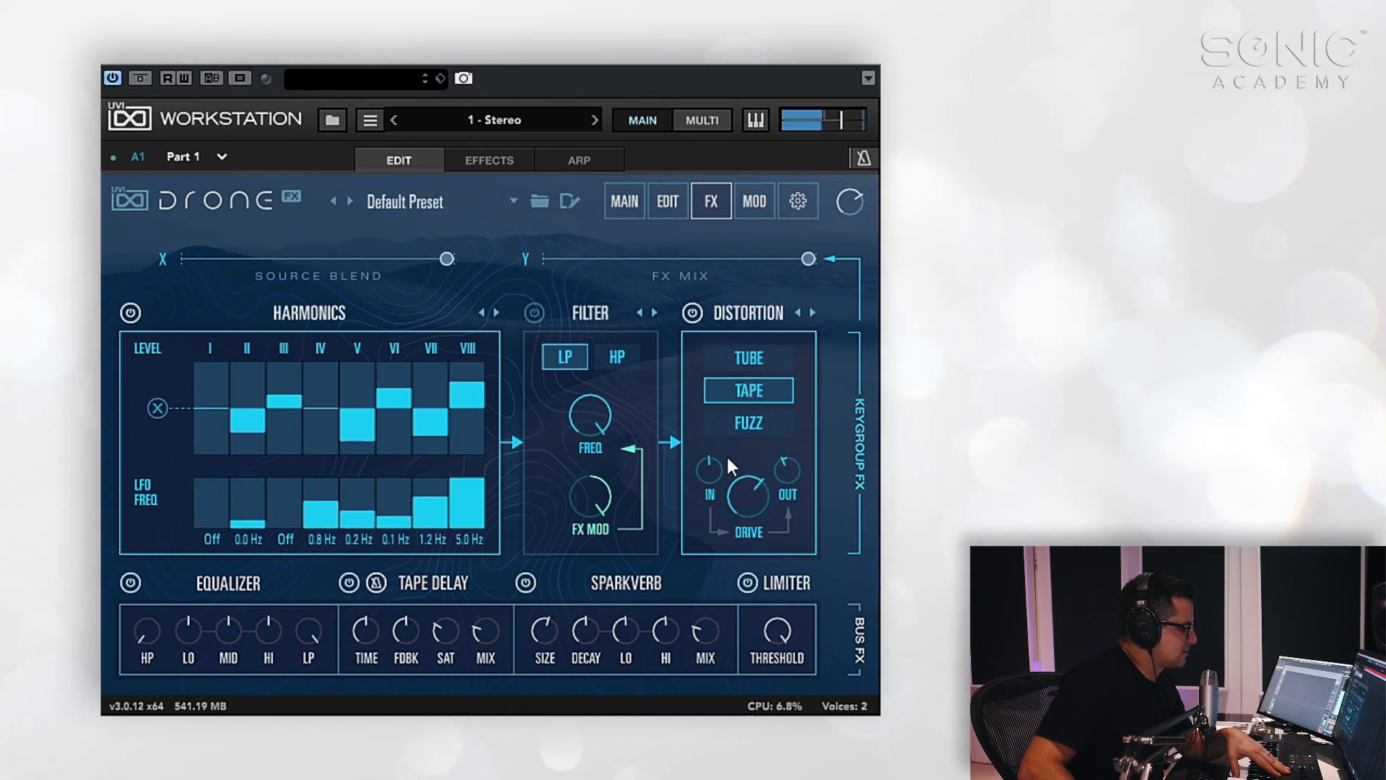
Turn on the filter and try the high-pass type with different frequency and FX Mod amounts against the FX mix
left_click(535, 313)
left_click_drag(590, 416, 608, 605)
left_click_drag(600, 489, 579, 481)
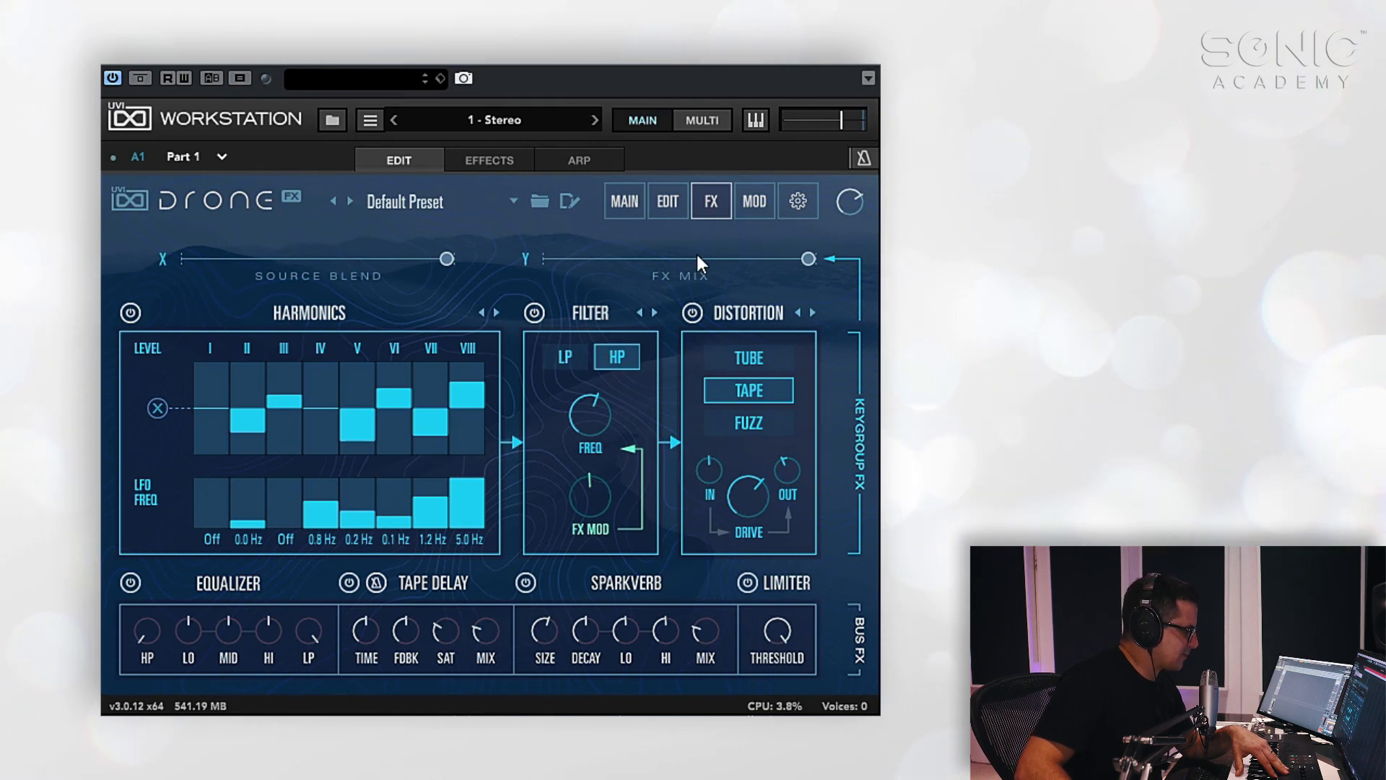
left_click_drag(597, 418, 605, 403)
left_click_drag(595, 486, 623, 448)
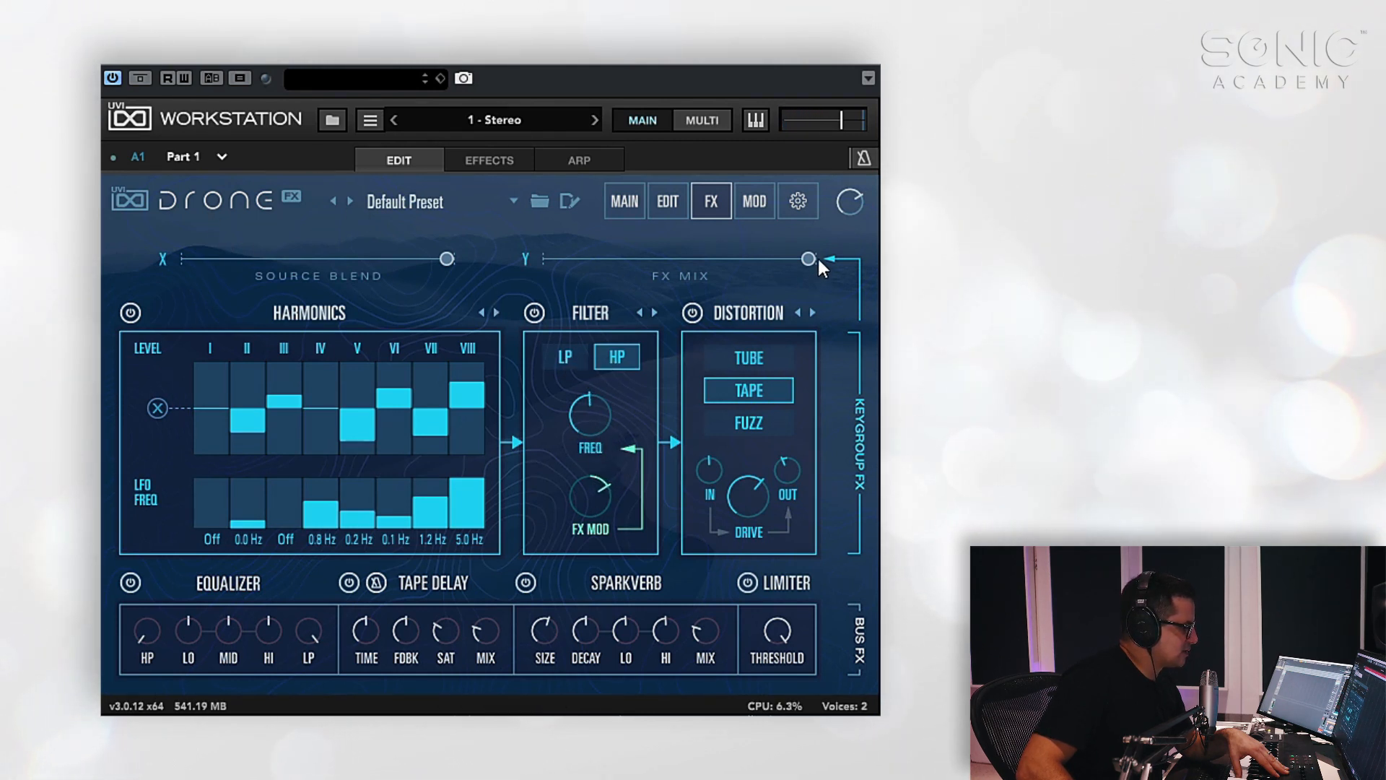
mouse_move(807, 259)
left_mouse_down()
mouse_move(526, 261)
mouse_move(814, 278)
left_mouse_up()
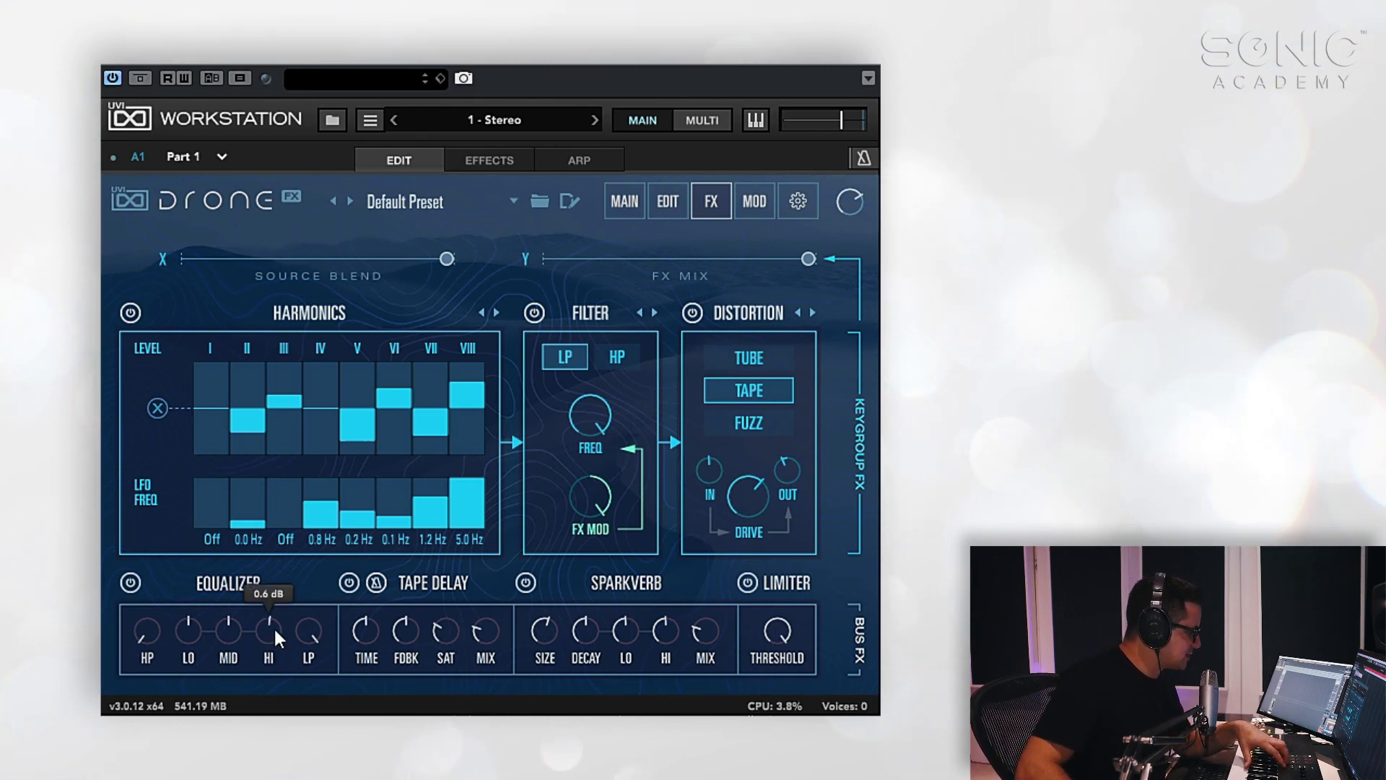
Sweep the equalizer's high-pass frequency up past 615 Hz and return it to minimum
left_click_drag(148, 630, 155, 598)
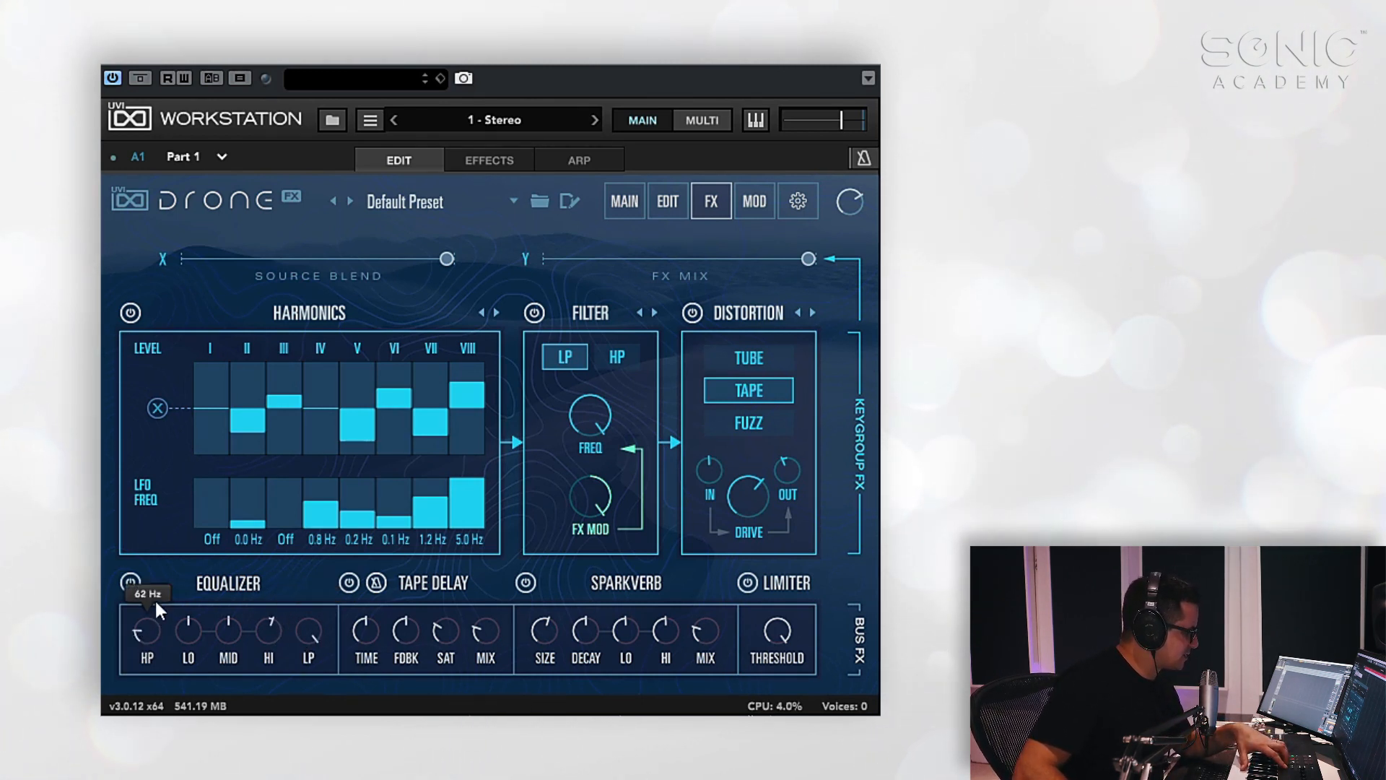
mouse_move(148, 640)
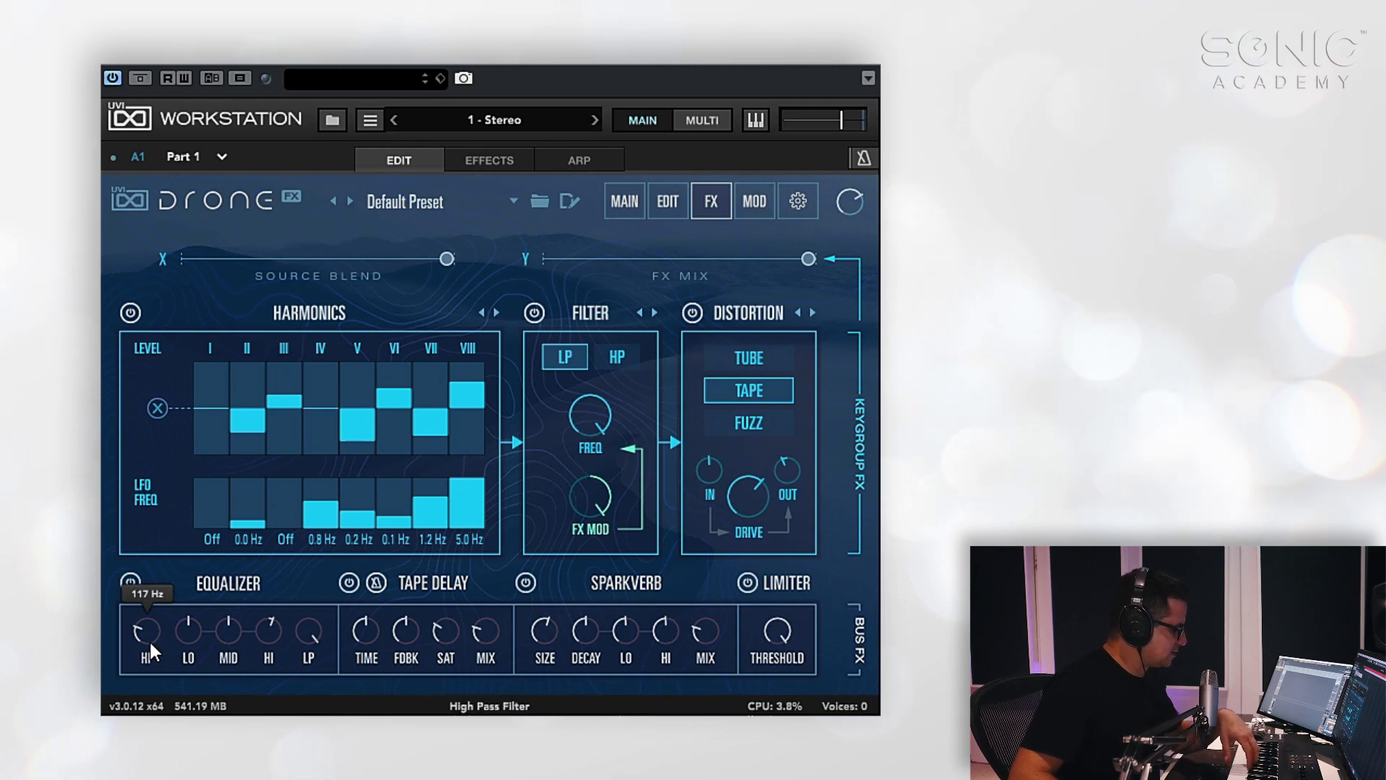
left_click_drag(145, 639, 195, 499)
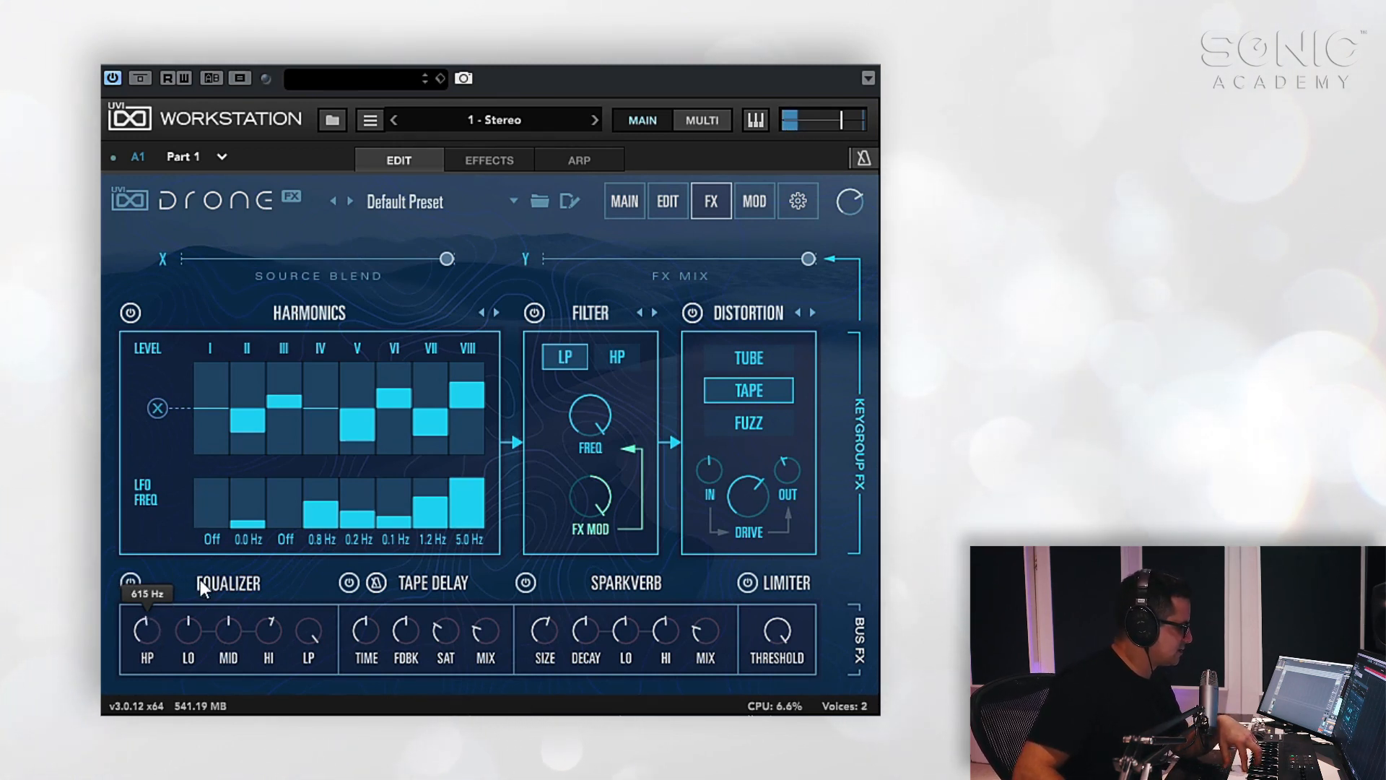
left_click_drag(199, 579, 192, 671)
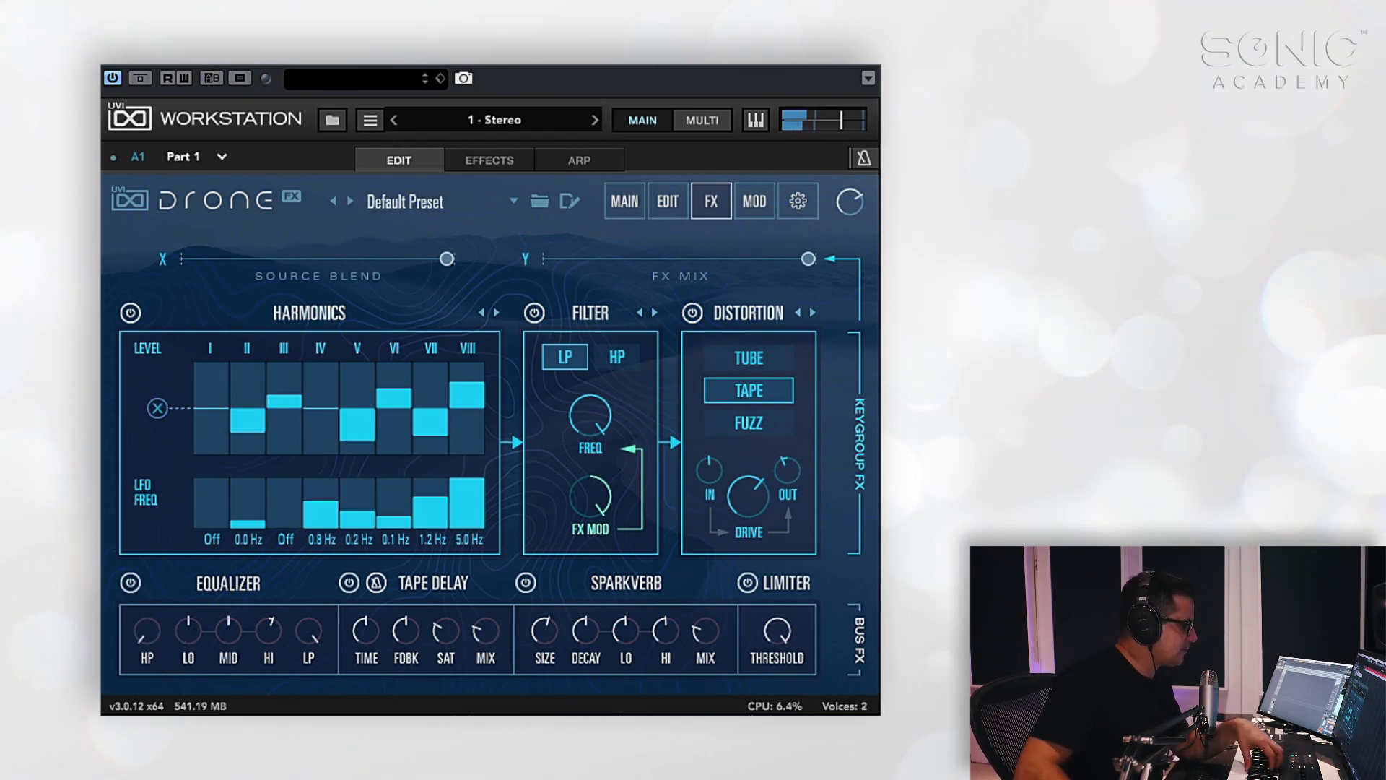
Reduce the Sparkverb mix to minimum, raise its decay and high ratio, and lower its size
mouse_move(553, 621)
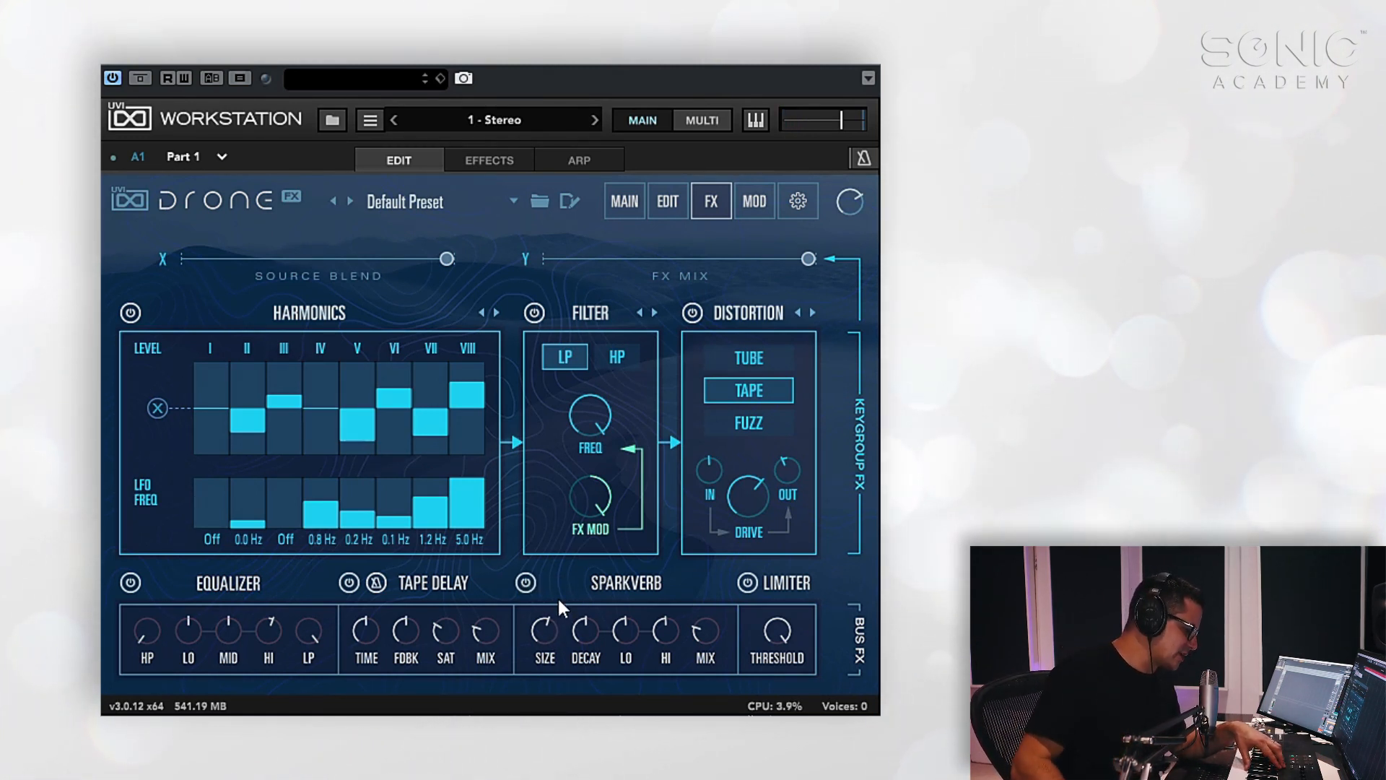
left_click_drag(698, 639, 698, 729)
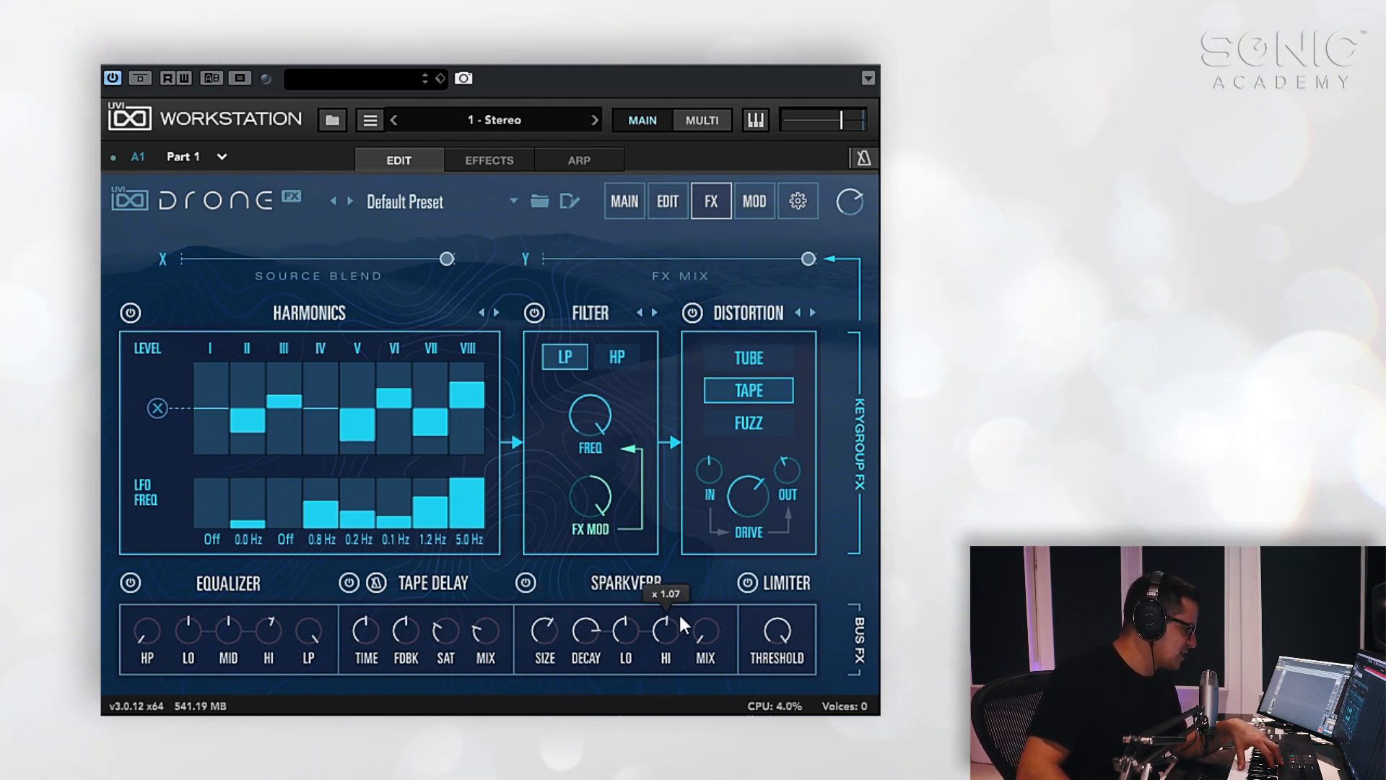
left_click_drag(679, 612, 692, 585)
left_click_drag(545, 631, 534, 656)
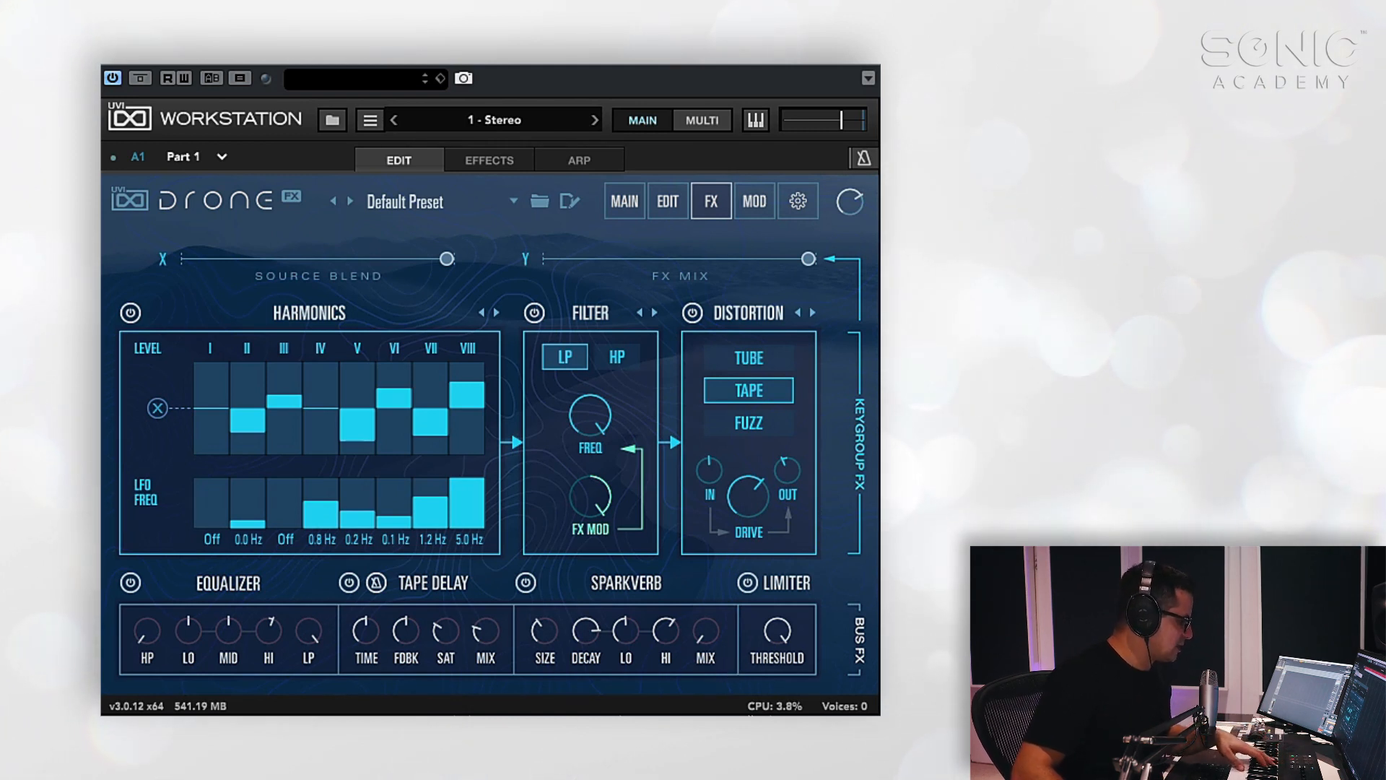
Move the source blend to about the middle and lower the FX mix to roughly two thirds
left_click_drag(447, 258, 322, 264)
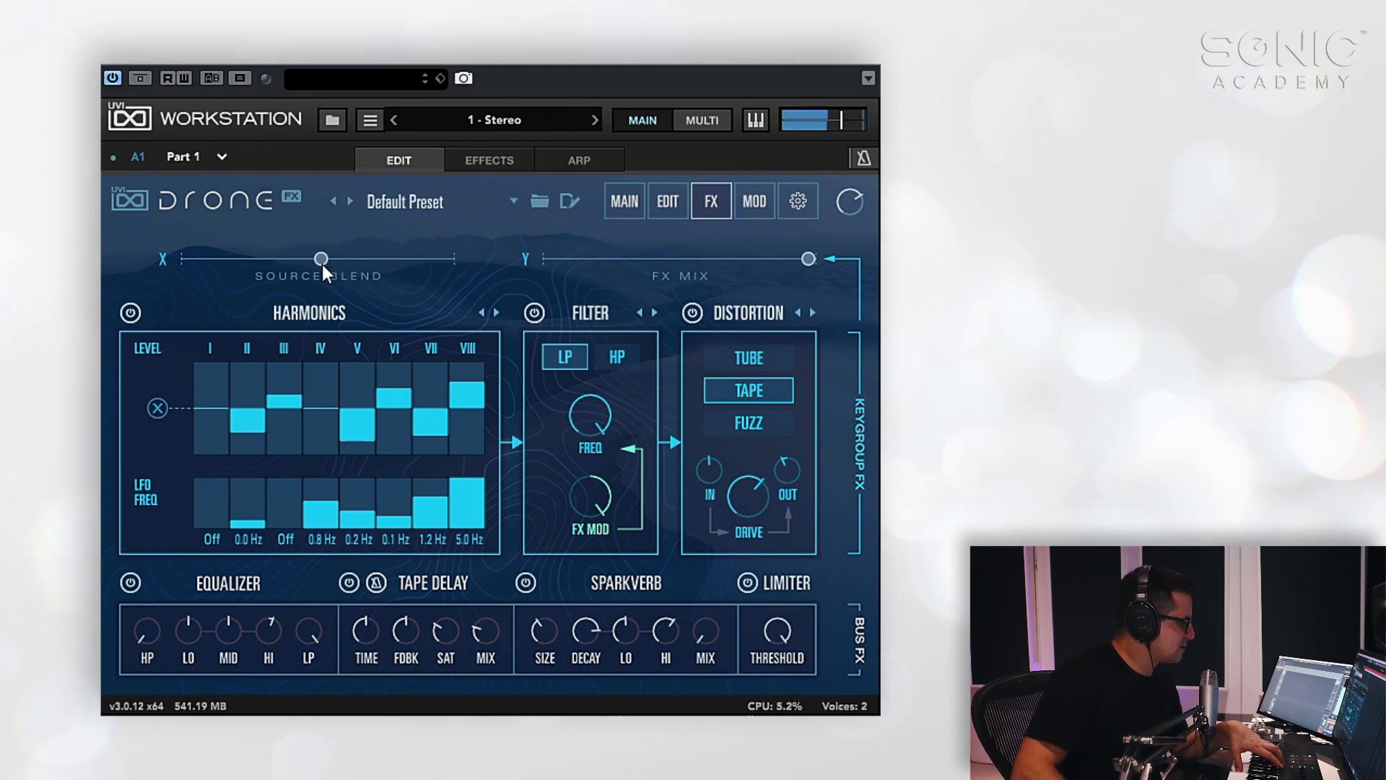
left_click_drag(812, 252, 725, 258)
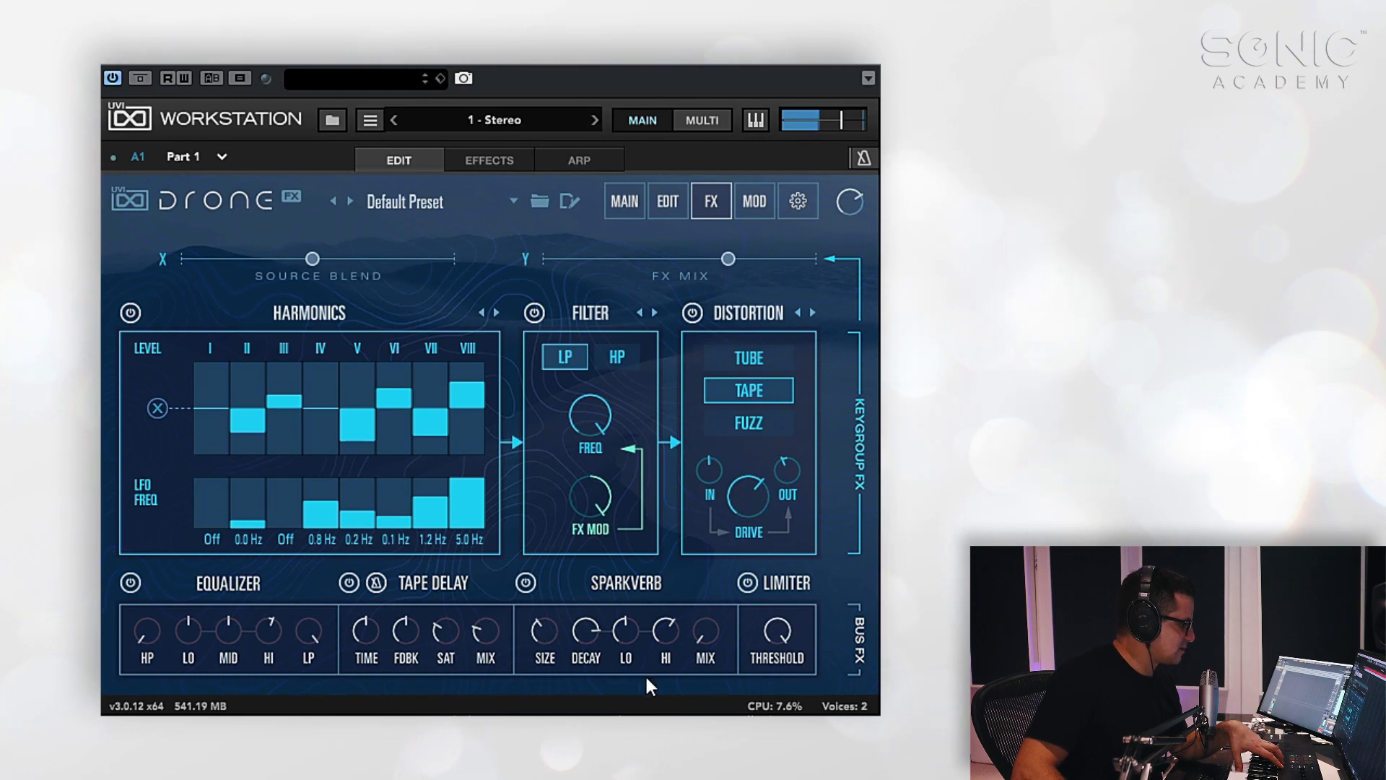
Raise the Sparkverb size and set its decay to about 93%, trying higher mix amounts before returning the mix to minimum
left_click_drag(707, 553, 705, 505)
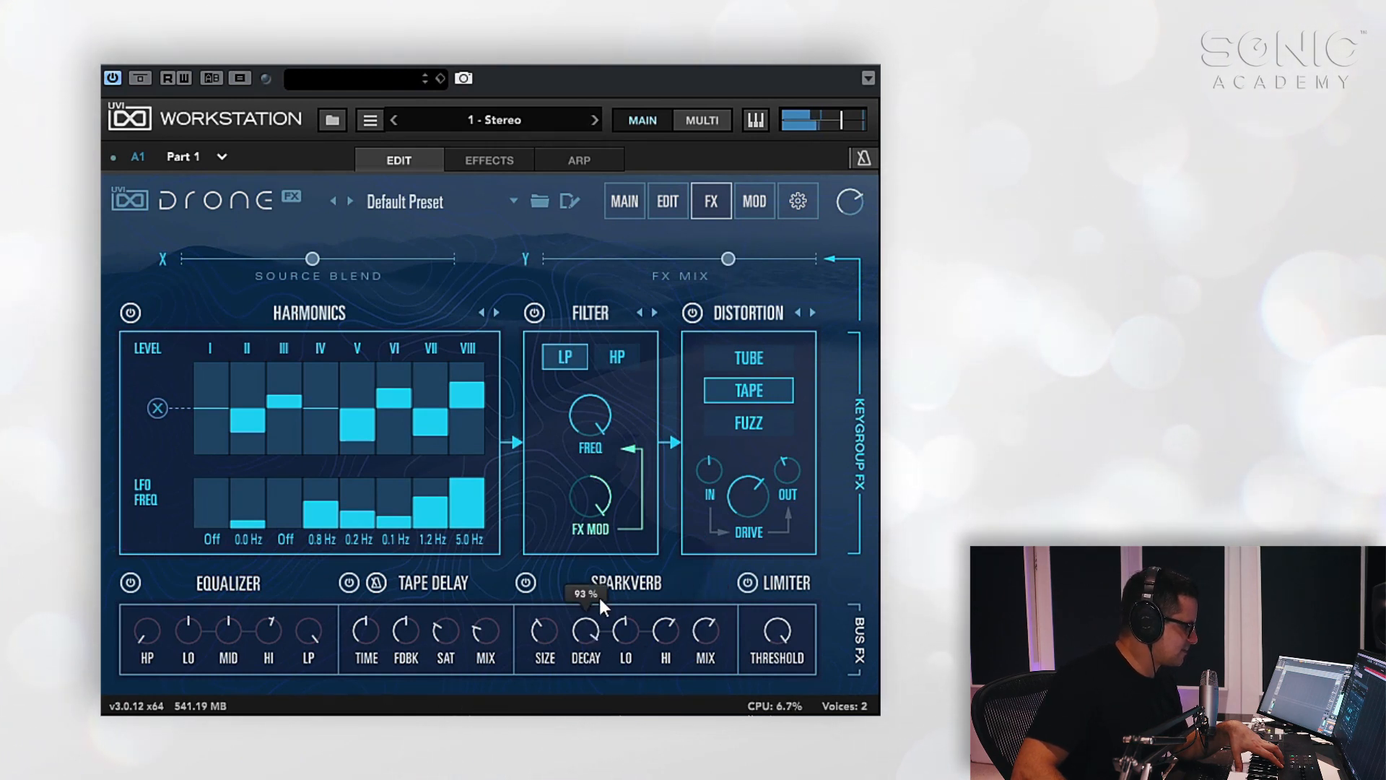
left_click_drag(556, 606, 601, 496)
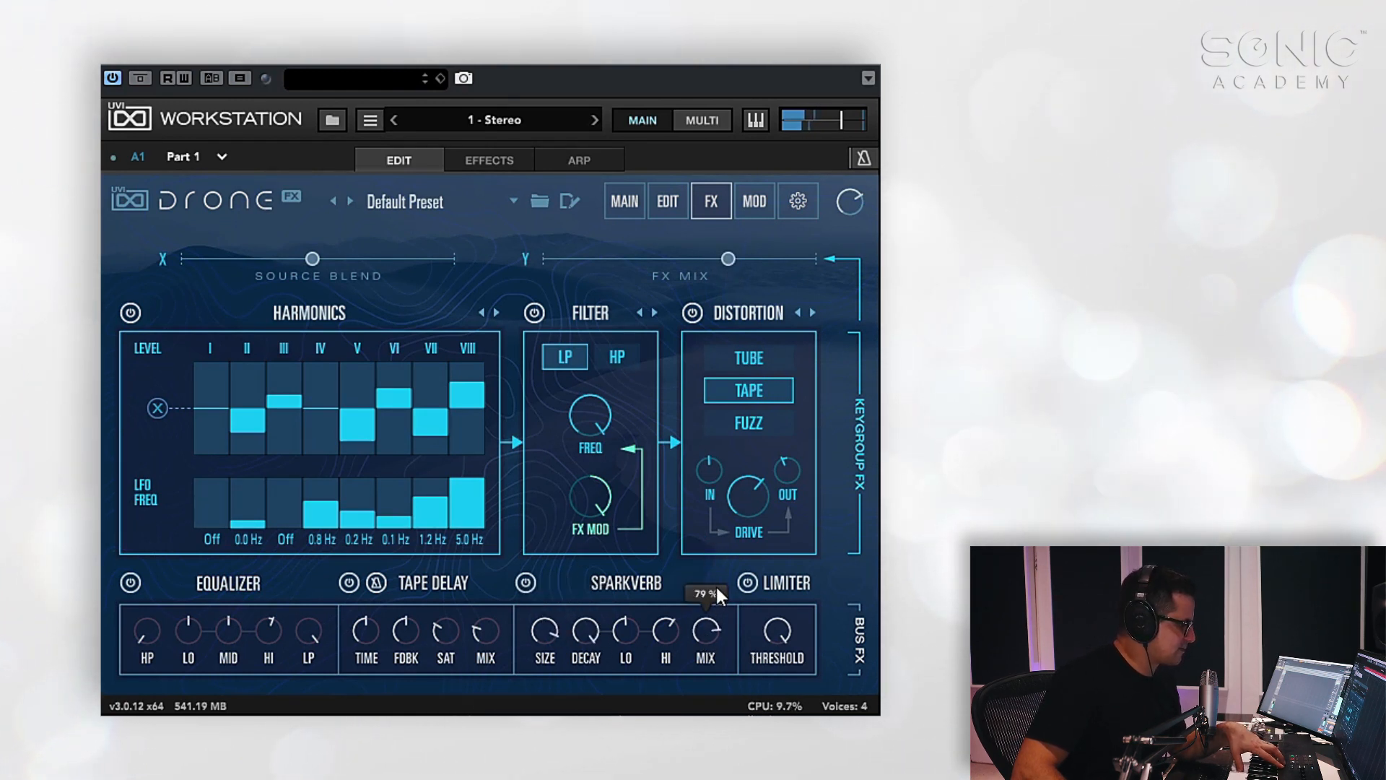
mouse_move(757, 522)
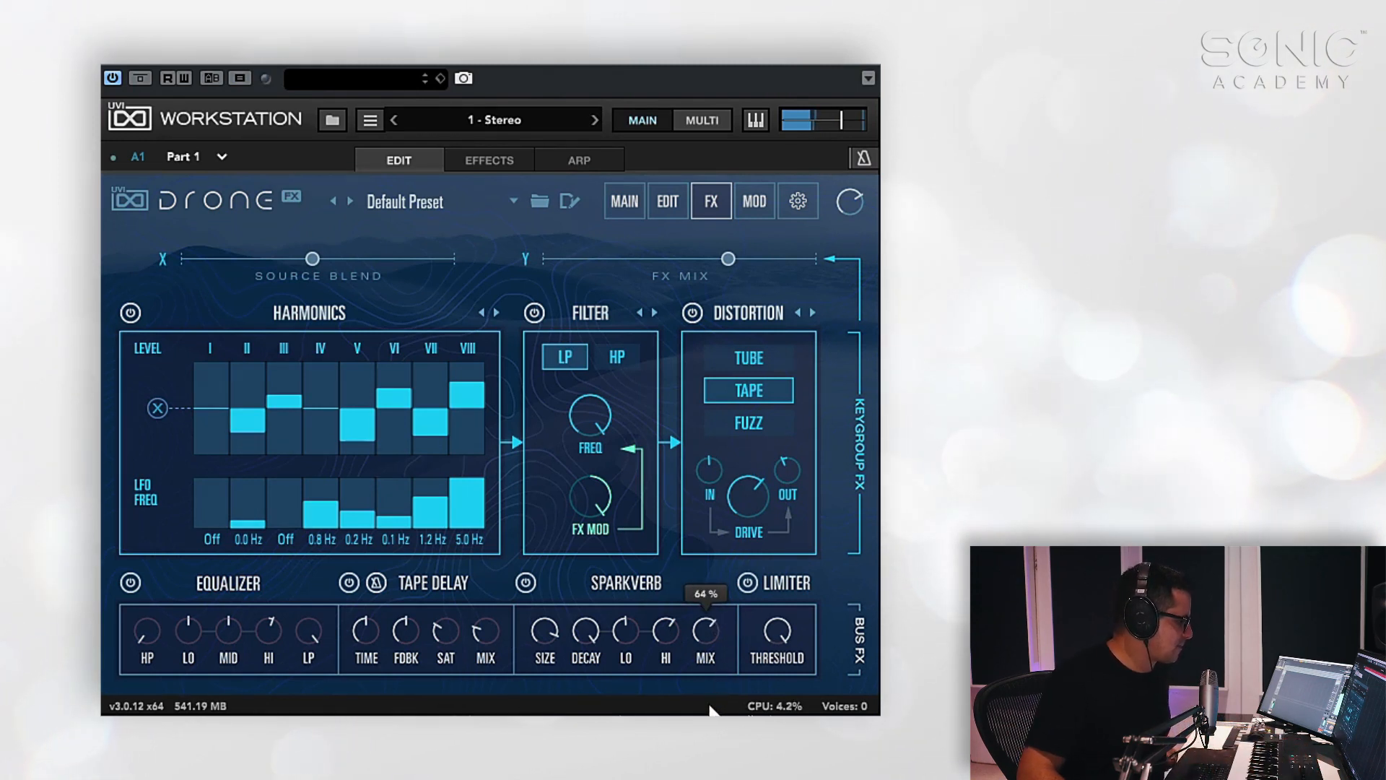
left_click_drag(706, 631, 705, 657)
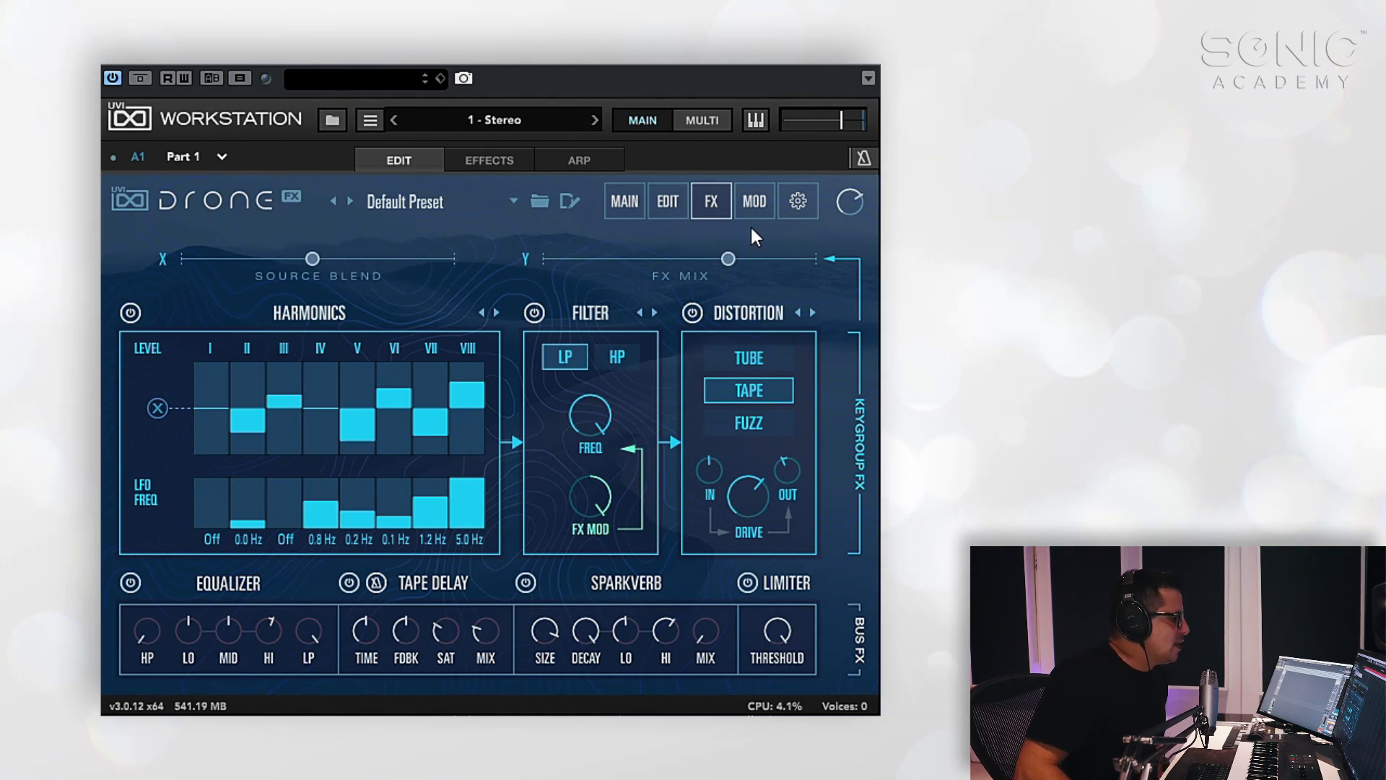
Turn on the gate for Source 1 and Source 2, and check the mod wheel target options, keeping Gate
left_click(755, 204)
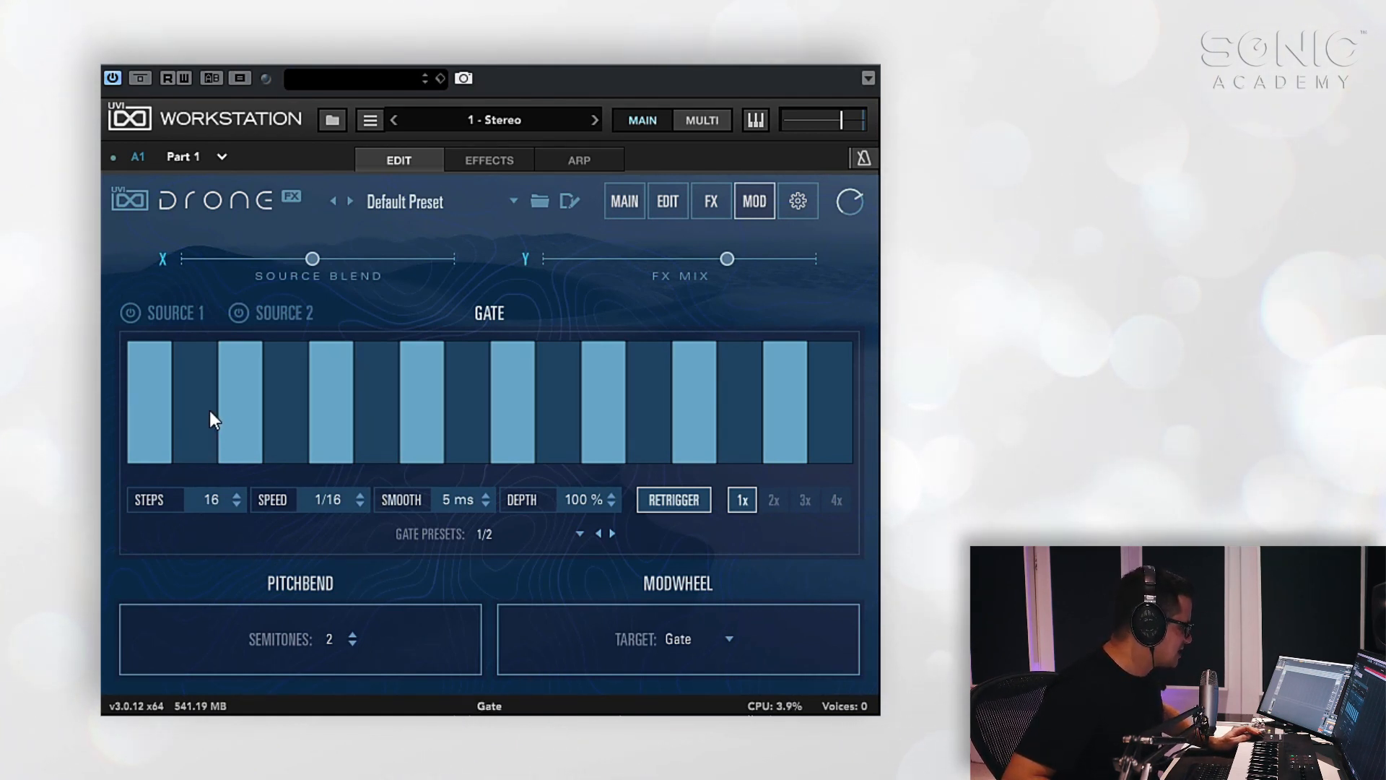
left_click(237, 314)
left_click(130, 313)
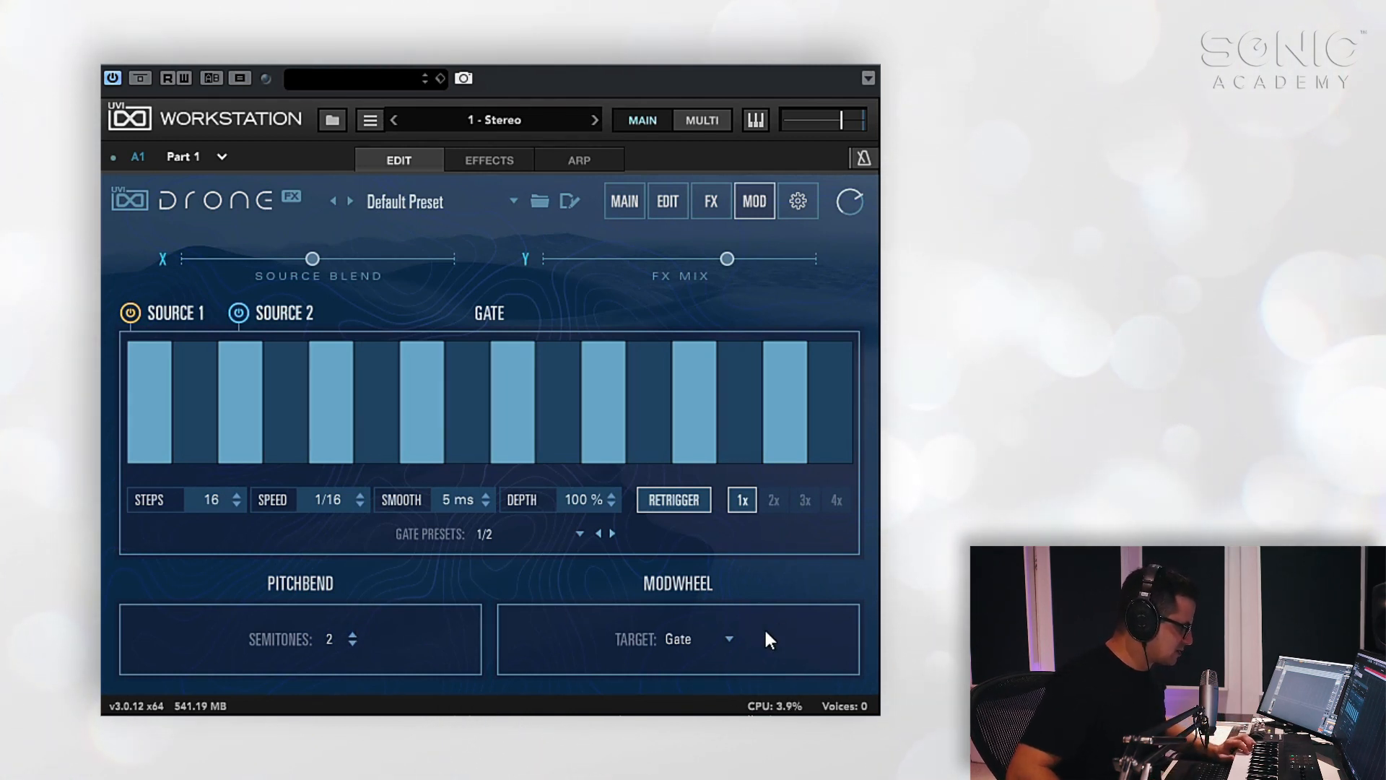
left_click(730, 639)
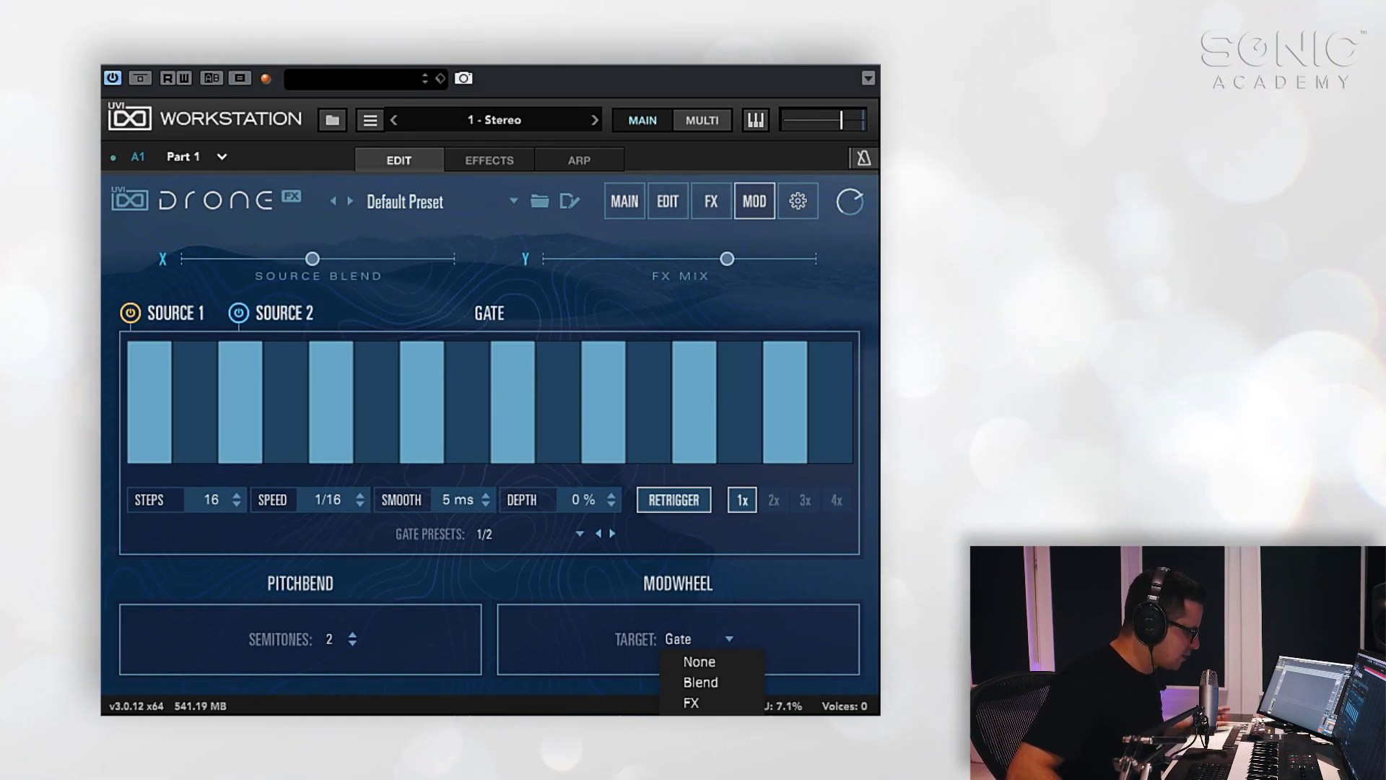
left_click(561, 598)
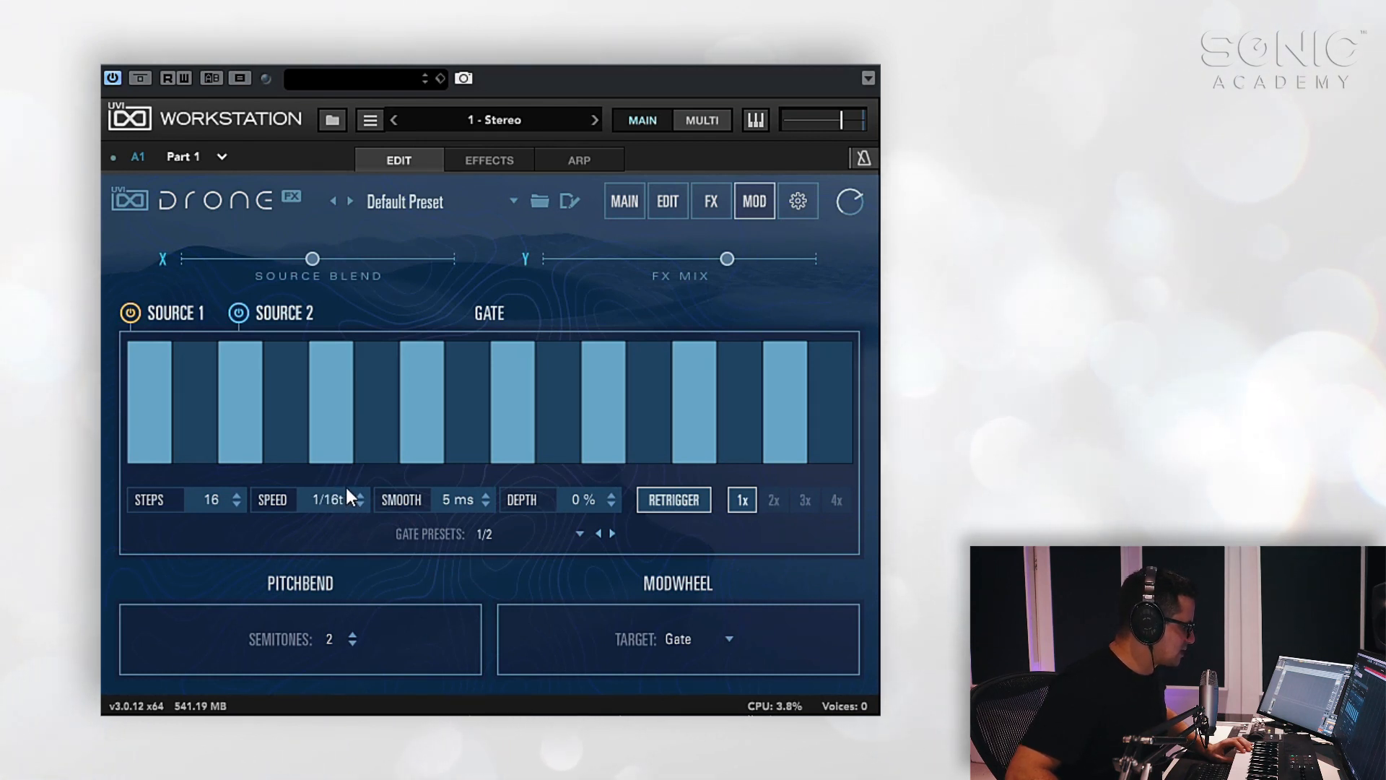
Set the gate speed to 1/32 and load the 1/4 + Accent 1/4 gate preset
left_click_drag(346, 511, 350, 470)
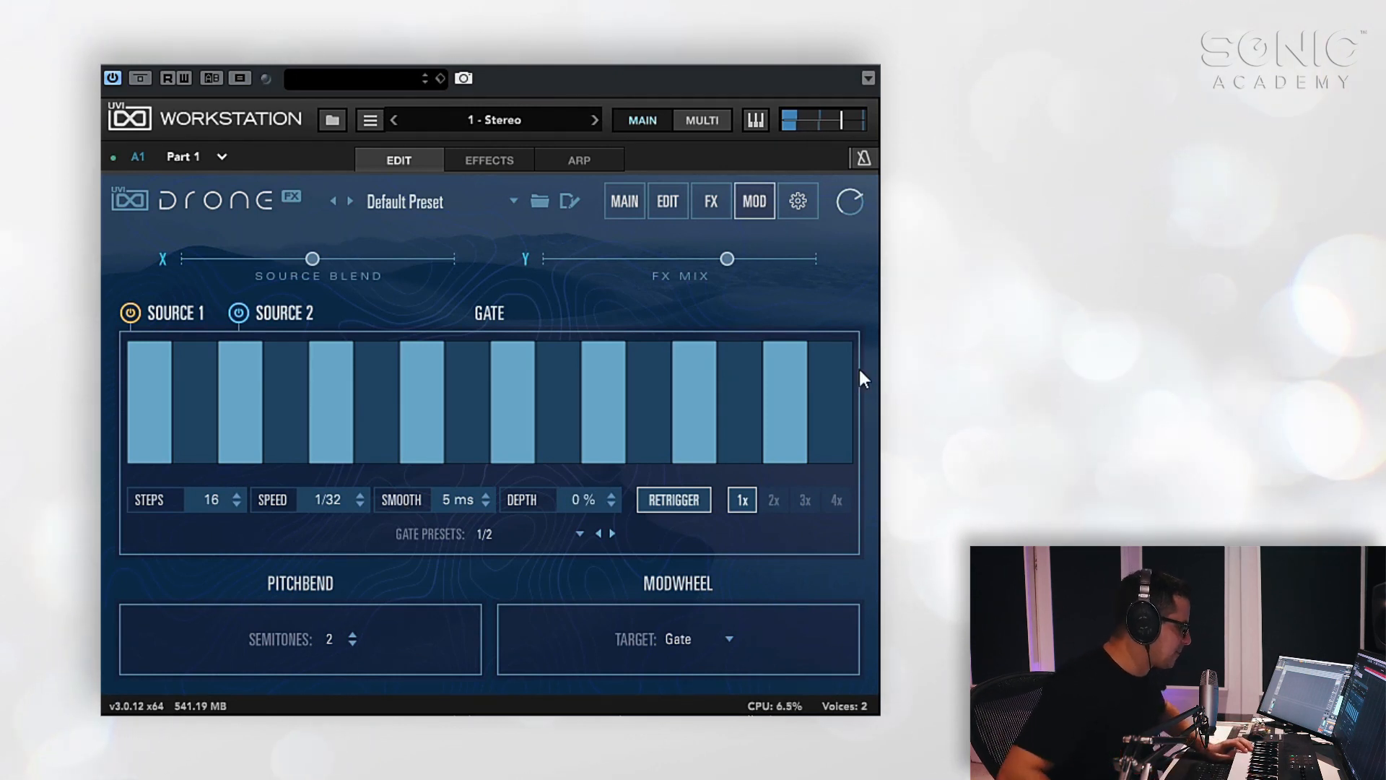
left_click(480, 533)
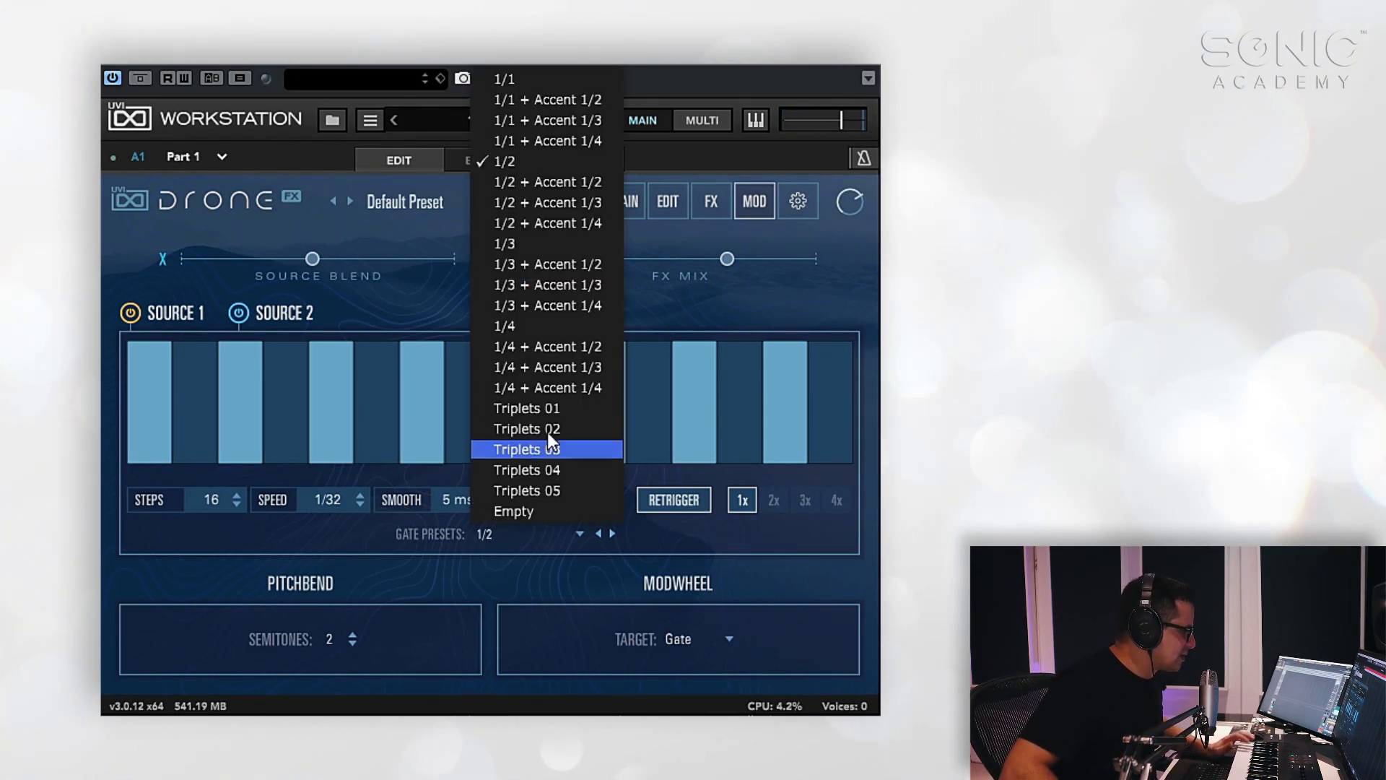
left_click(536, 388)
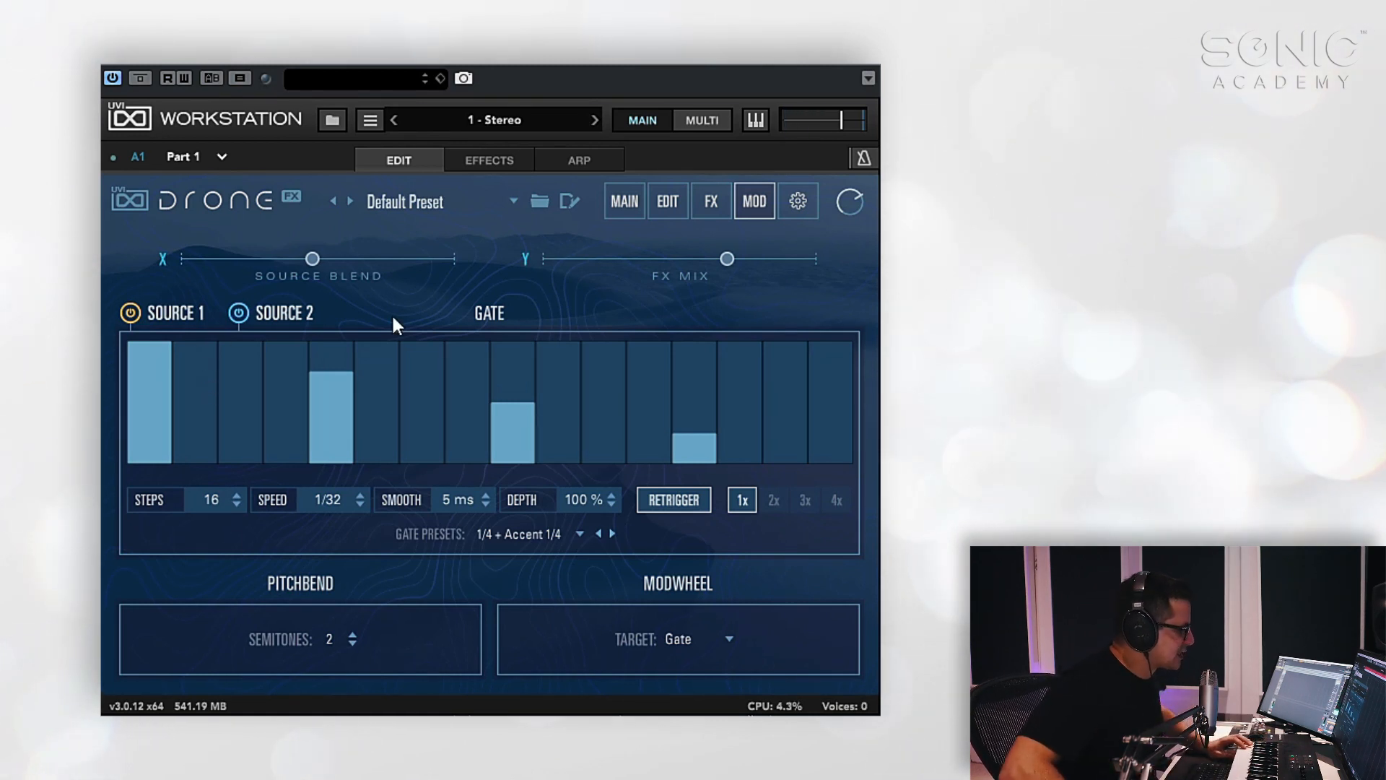
Open the program settings page, raise the pan width, and slightly lower the left pan level
left_click(800, 204)
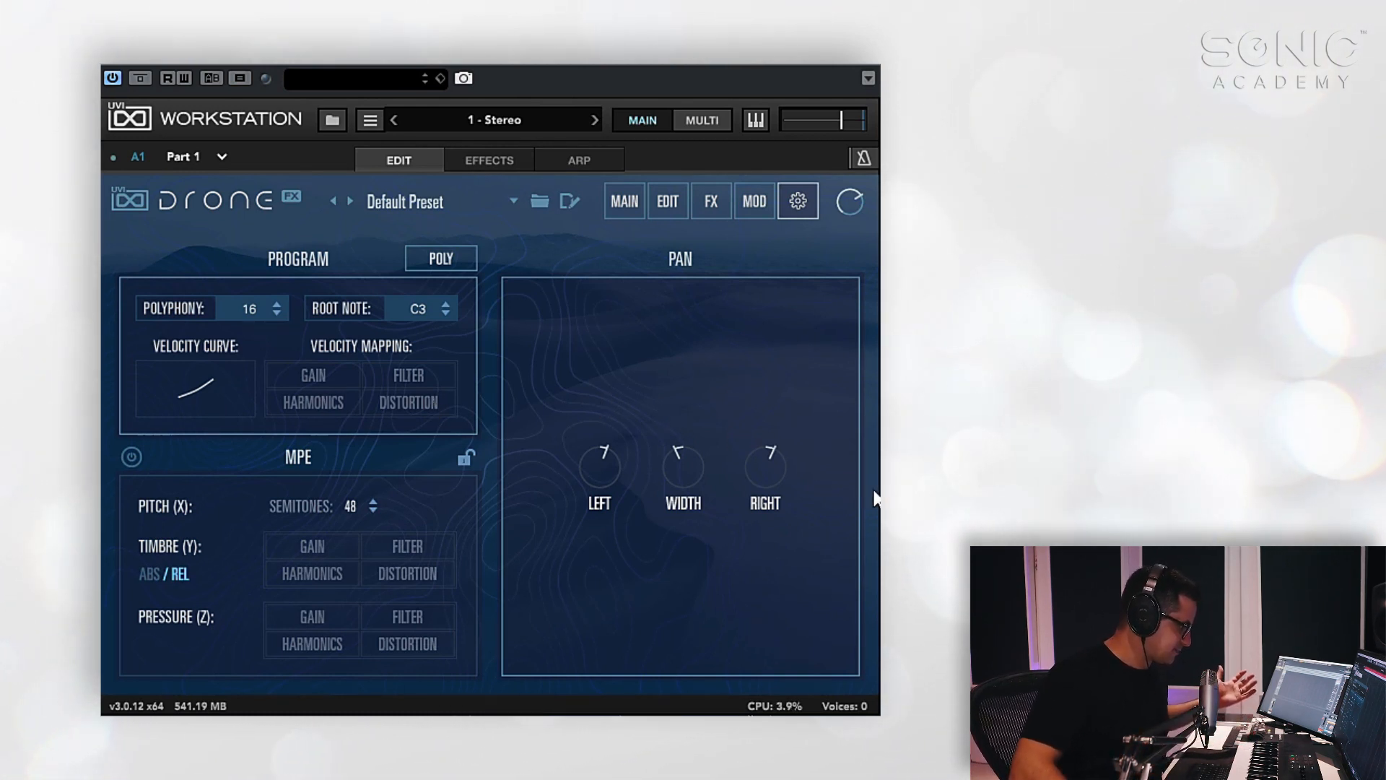
left_click_drag(702, 456, 704, 498)
left_click_drag(719, 242, 779, 548)
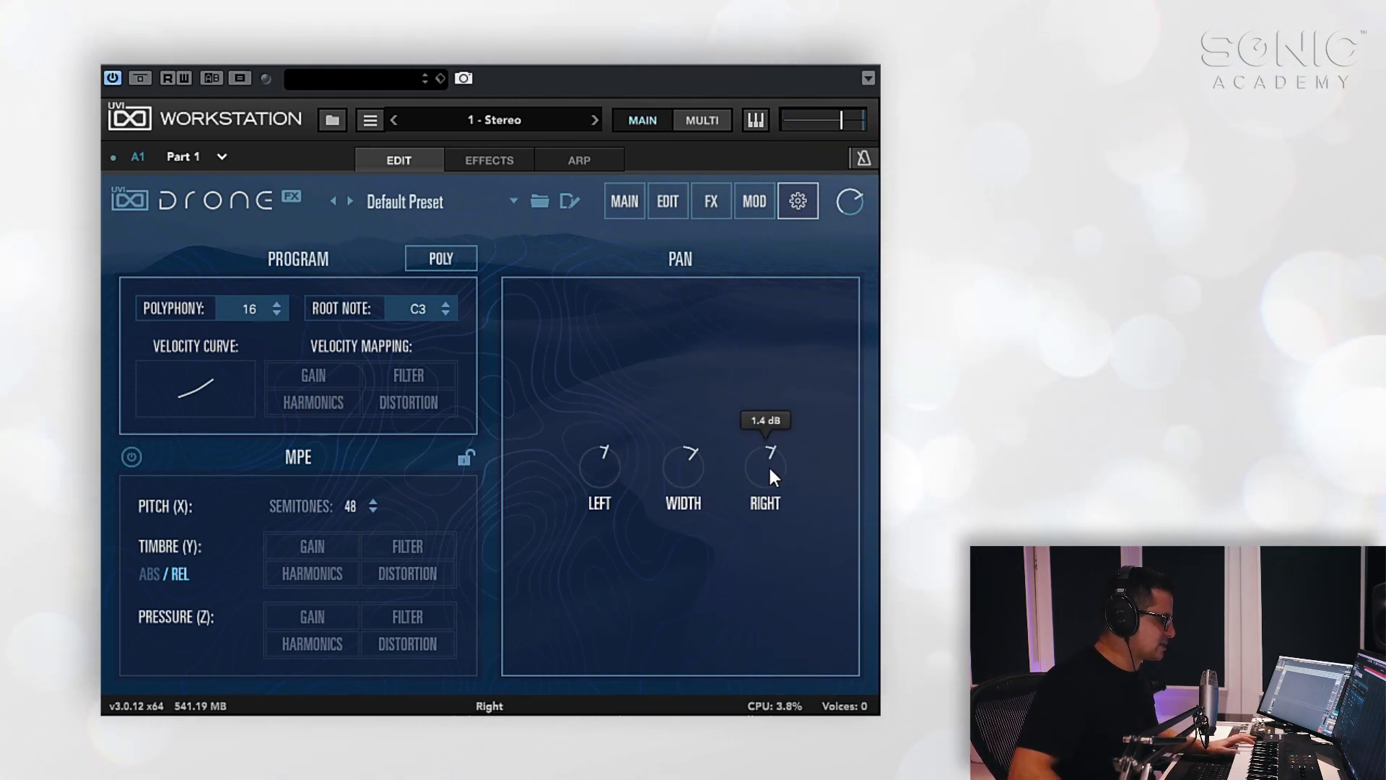
mouse_move(770, 455)
left_mouse_down()
mouse_move(778, 374)
mouse_move(779, 669)
mouse_move(767, 459)
left_mouse_up()
mouse_move(602, 462)
left_mouse_down()
mouse_move(594, 655)
mouse_move(577, 470)
left_mouse_up()
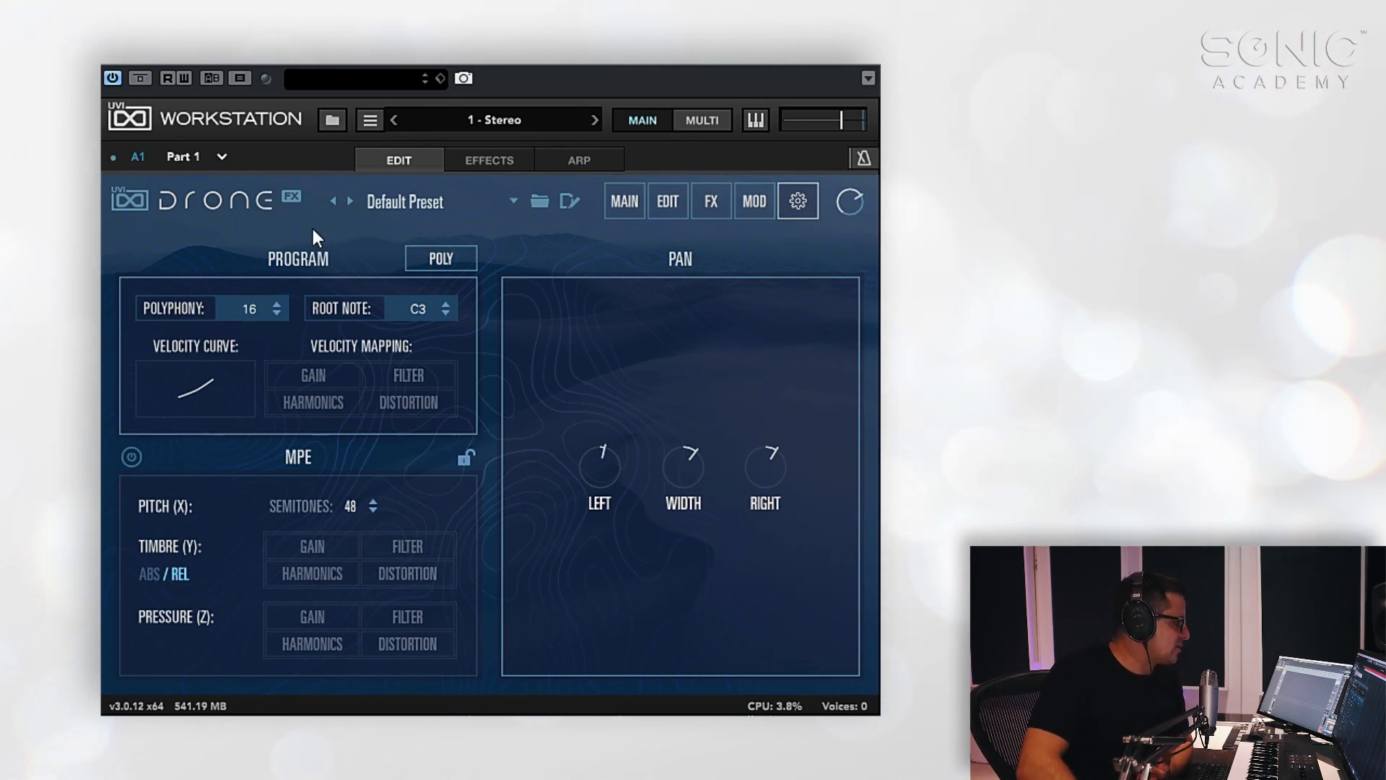
Load the Ghosts Stories preset from Classic Drones and move the main page's XY point slightly above centre
left_click(413, 209)
mouse_move(400, 246)
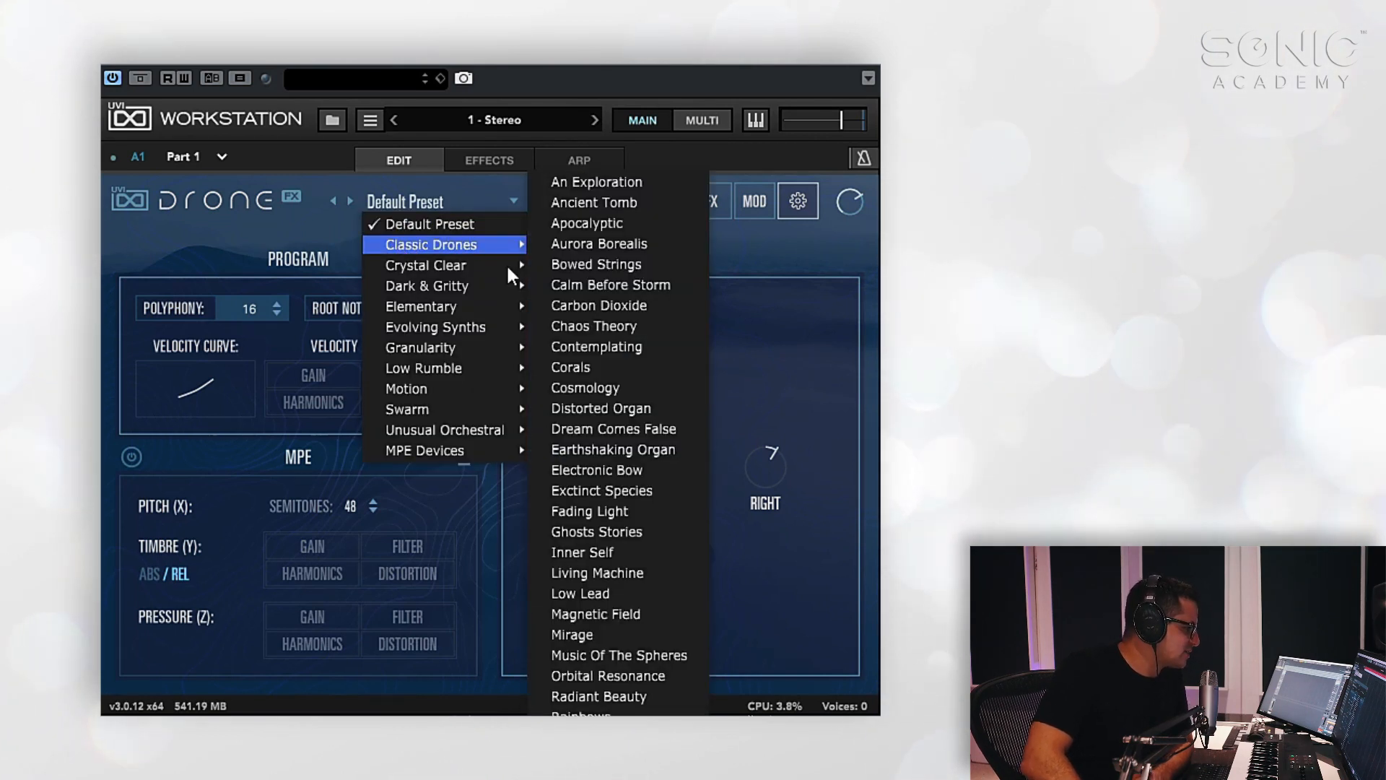
left_click(600, 533)
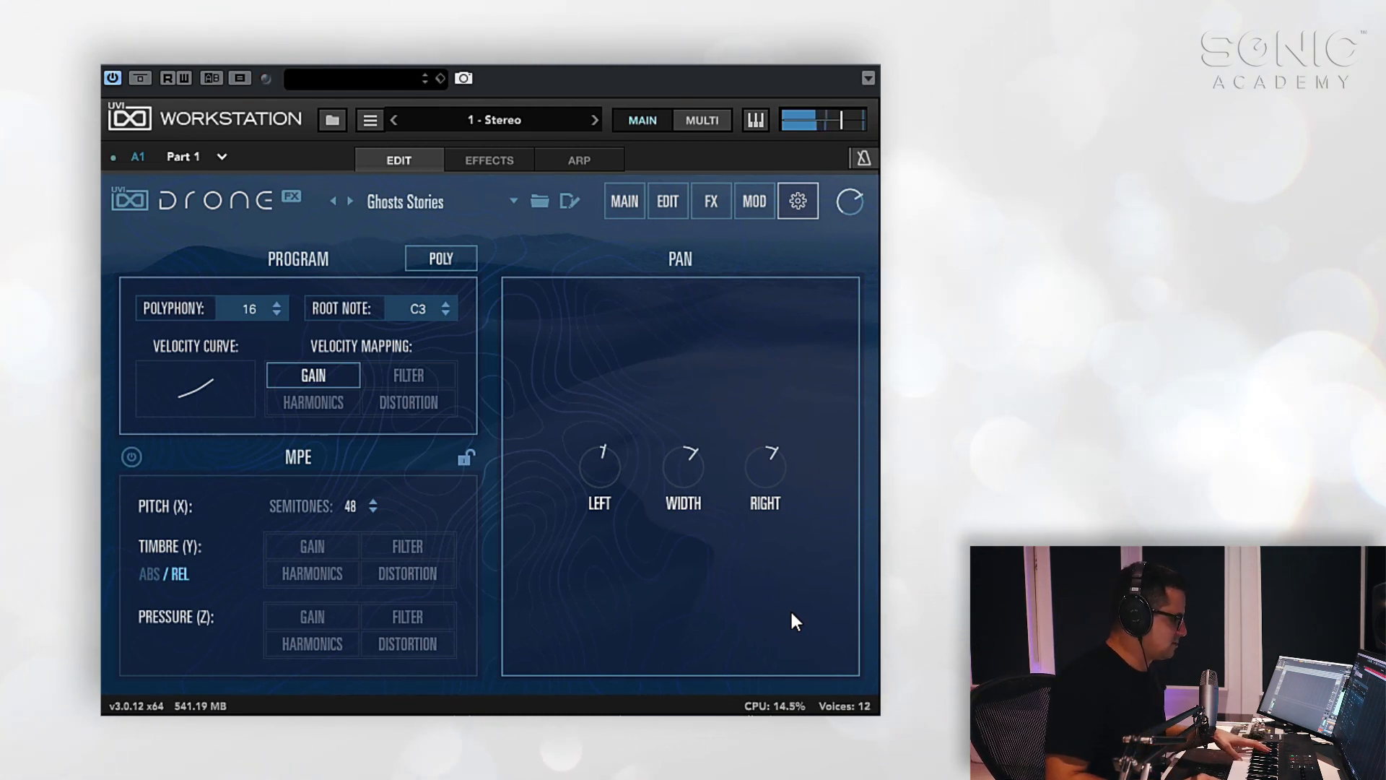
left_click(624, 203)
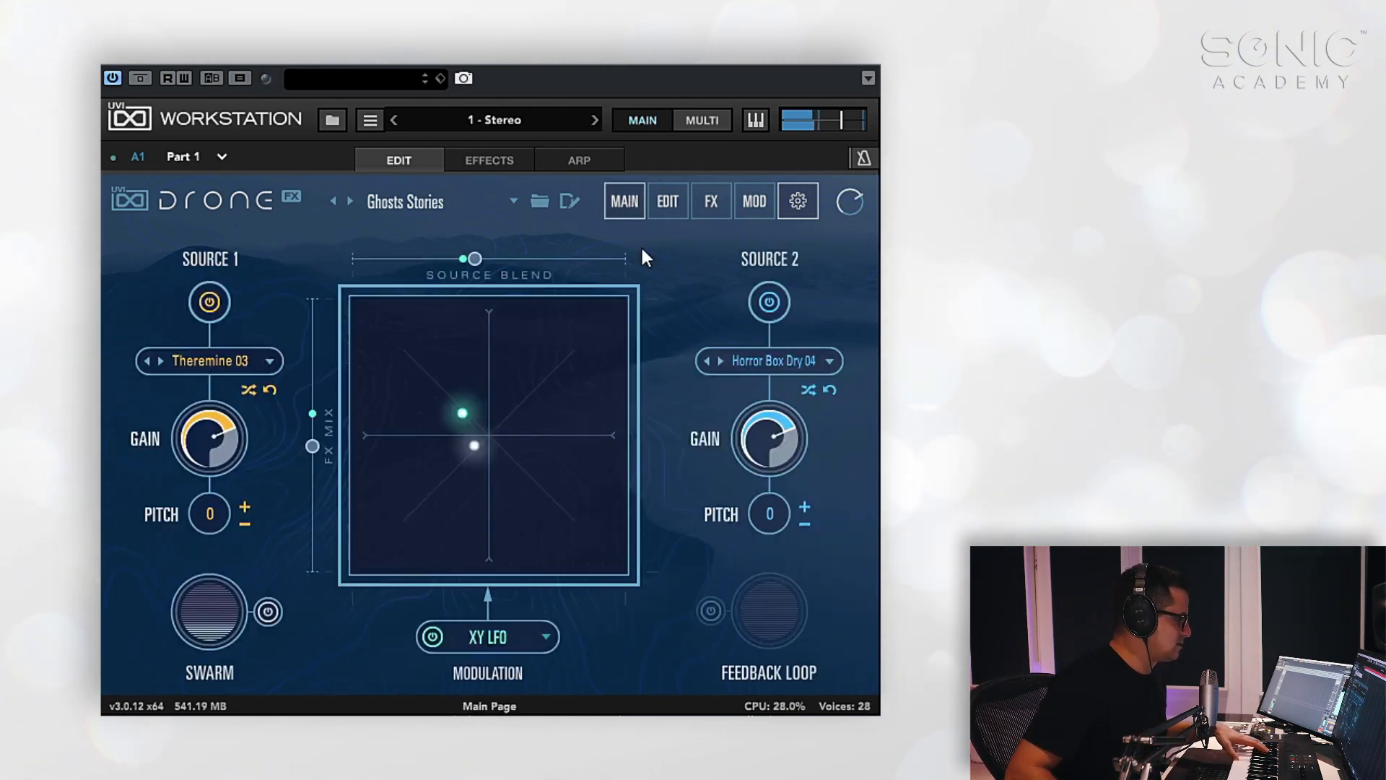
left_click_drag(498, 493, 496, 417)
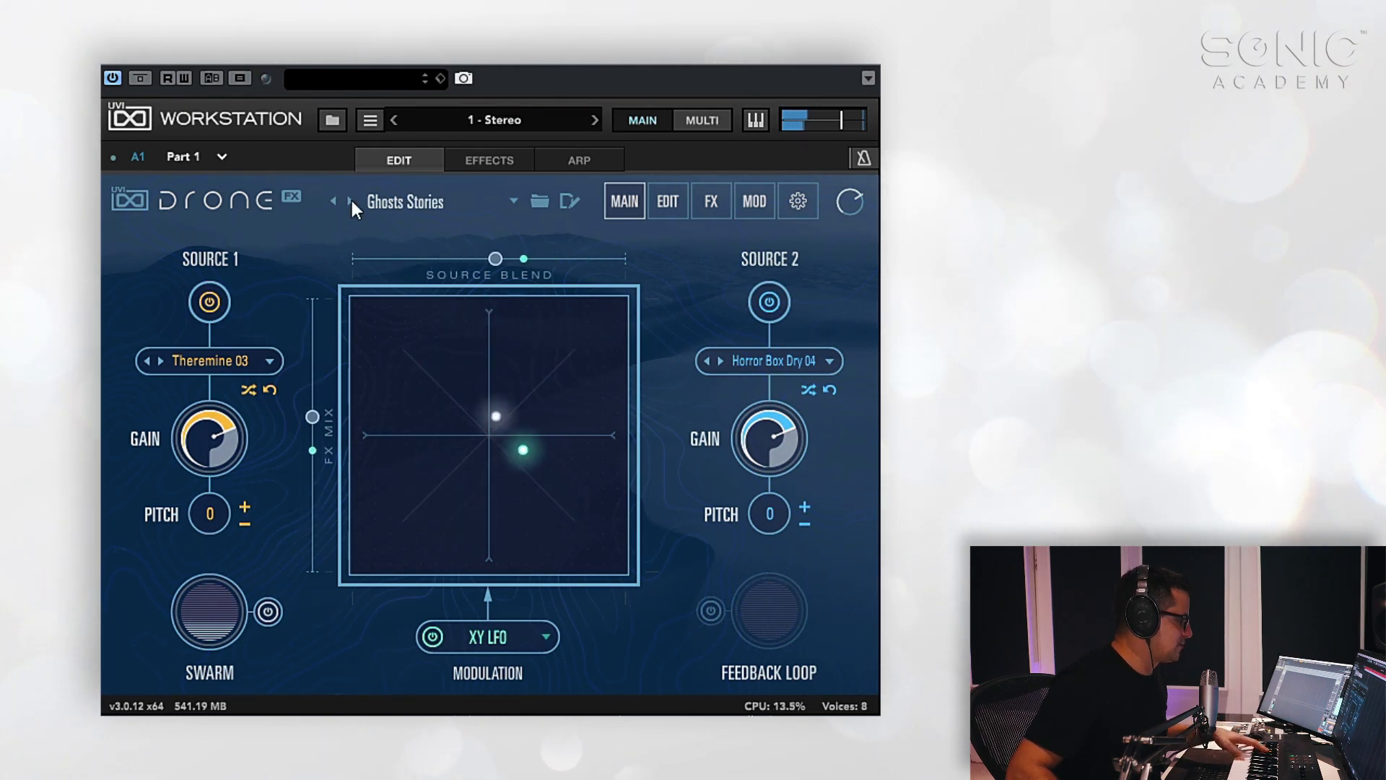
Advance to the Inner Self preset and replace it with Geode Cave from Evolving Synths, keeping the XY point near centre
left_click(351, 203)
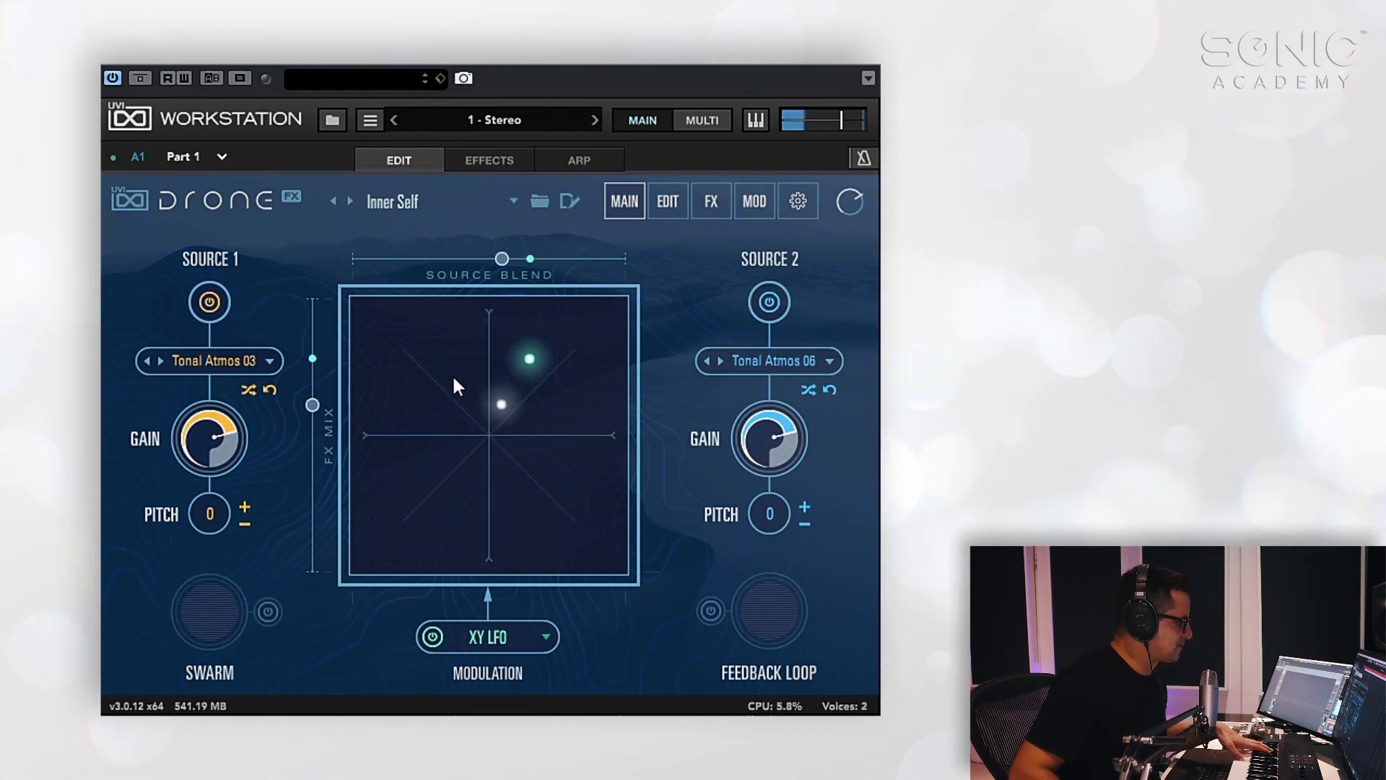
left_click(394, 200)
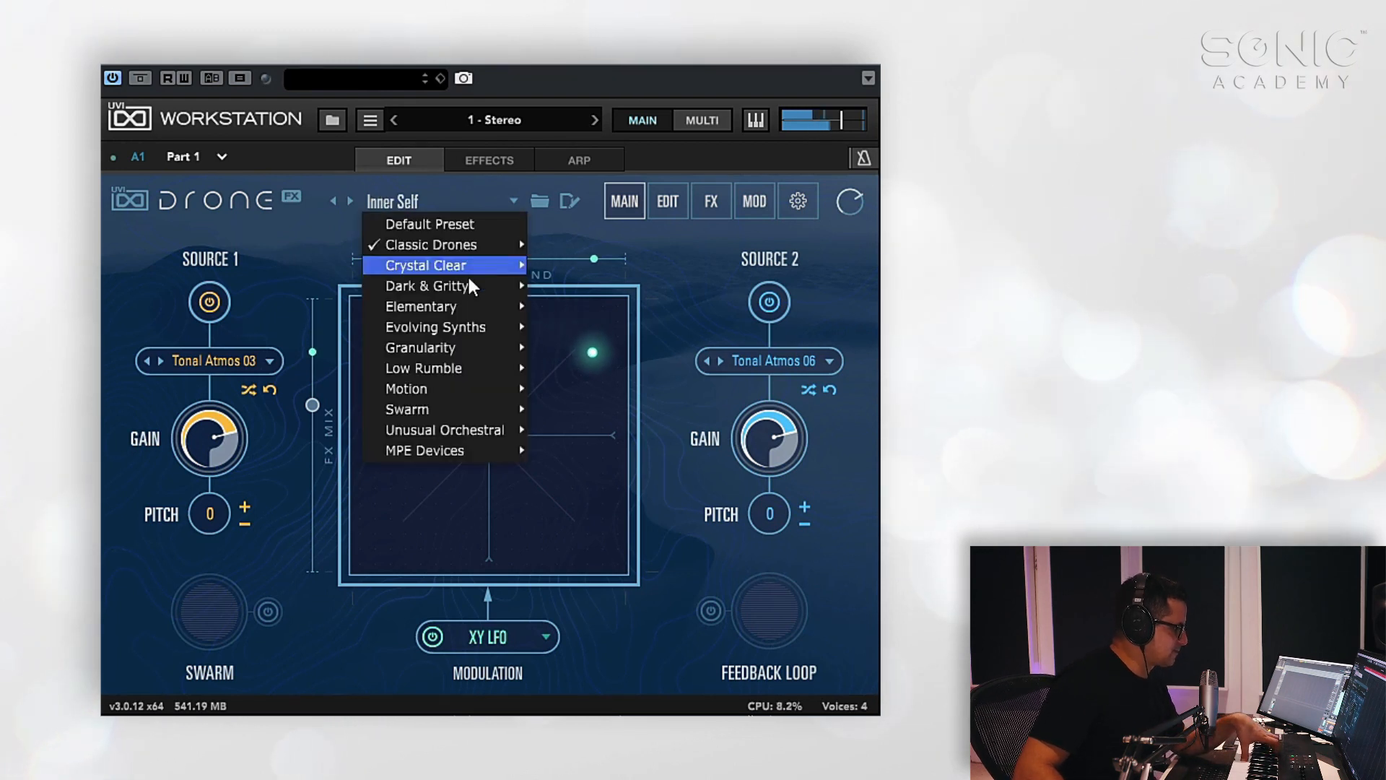
mouse_move(437, 328)
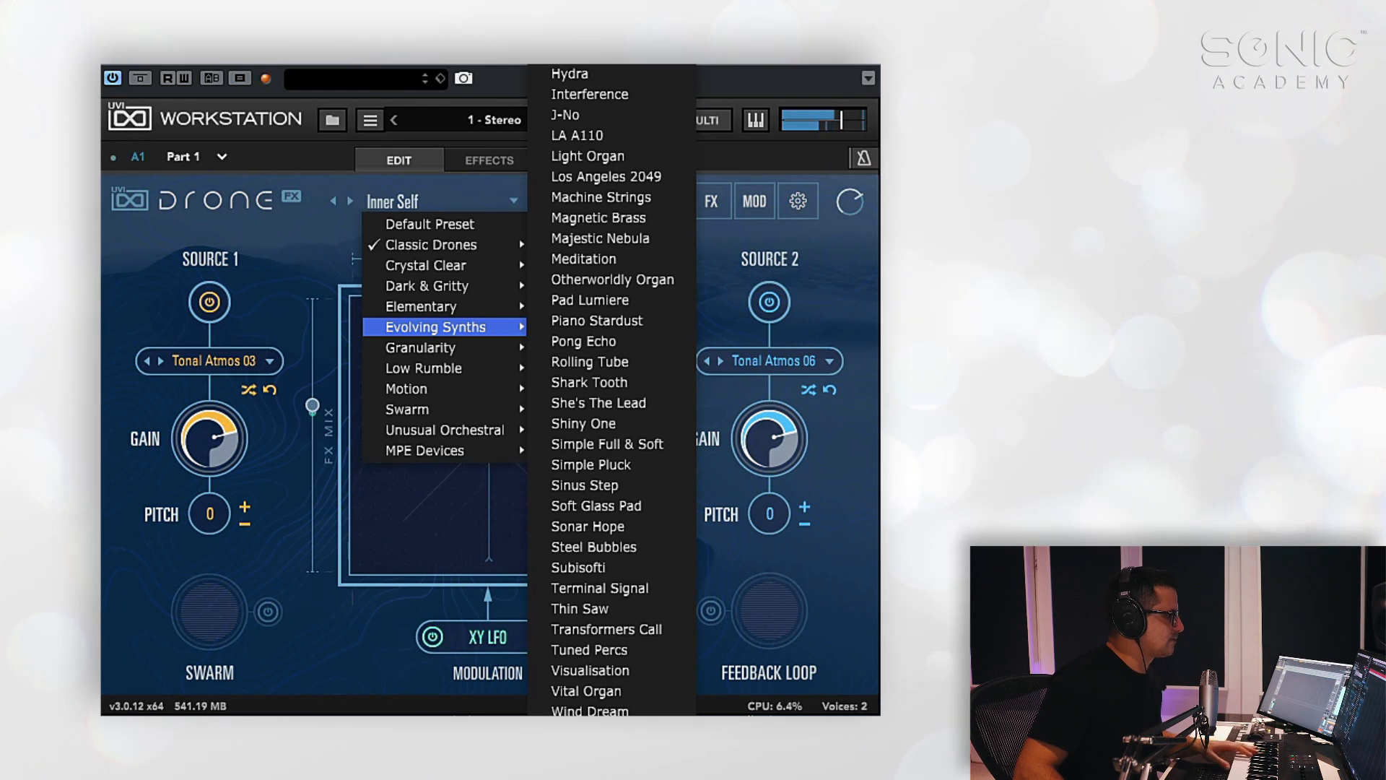
left_click(664, 296)
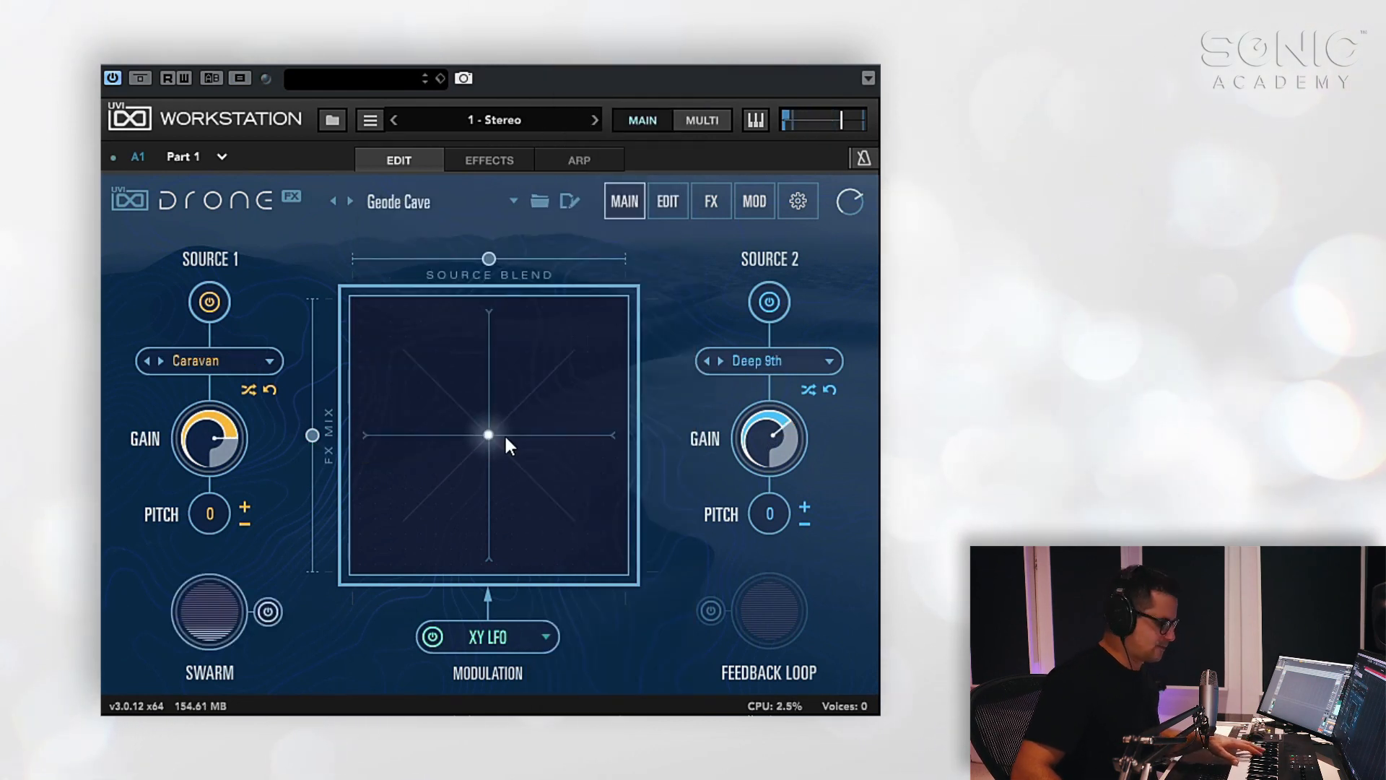
mouse_move(486, 437)
left_mouse_down()
mouse_move(522, 406)
mouse_move(508, 439)
mouse_move(357, 391)
mouse_move(427, 497)
mouse_move(569, 502)
mouse_move(492, 375)
mouse_move(487, 437)
mouse_move(491, 422)
left_mouse_up()
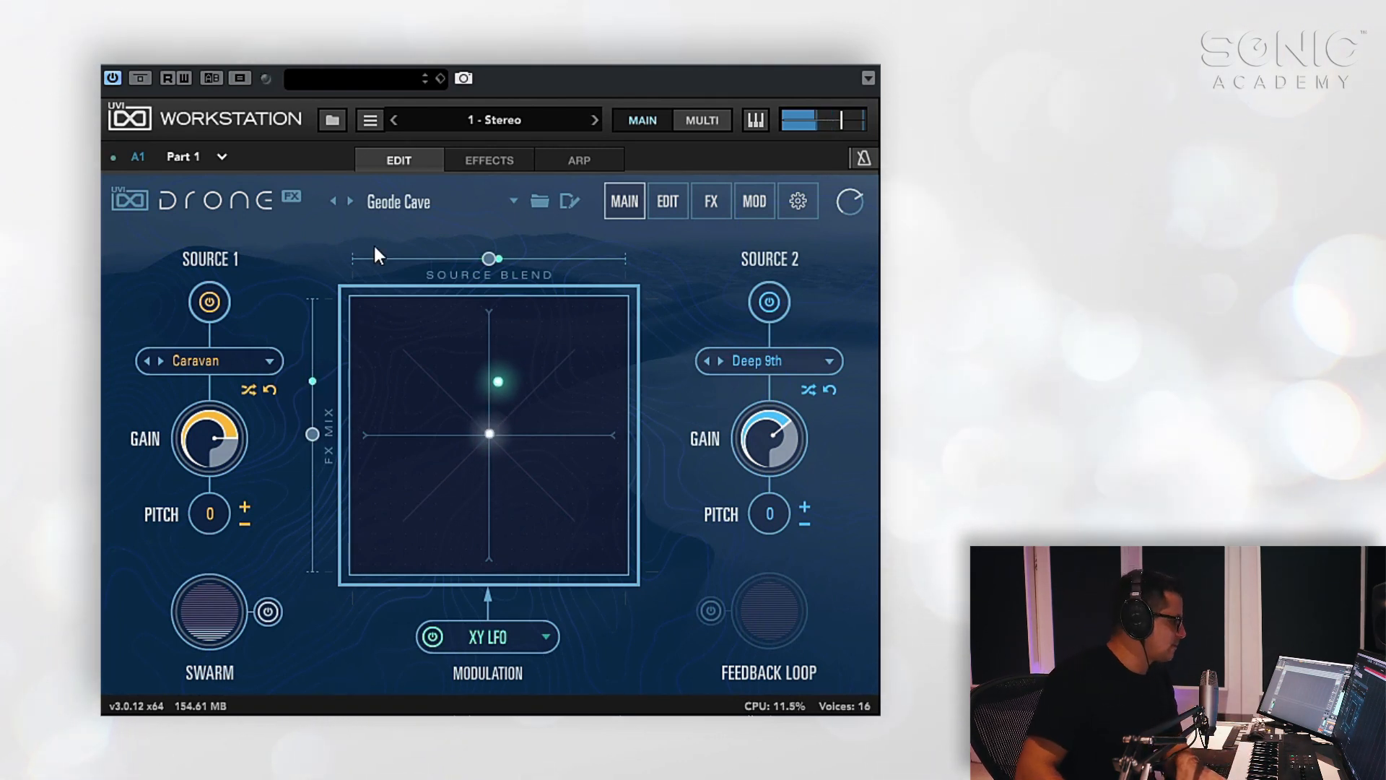
Load Evil Caterpillars from the Granularity category, turn on its feedback loop, and lower the feedback amount to minimum
left_click(380, 205)
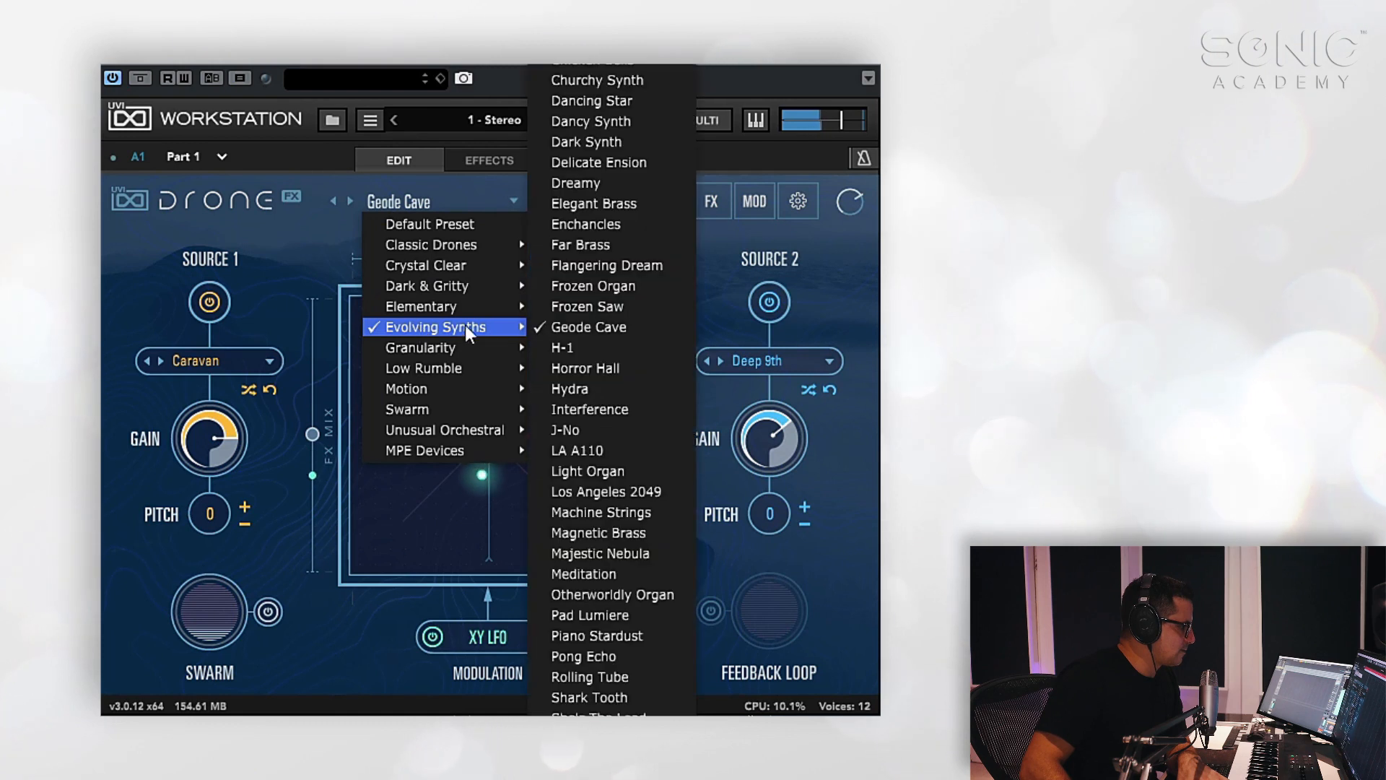
mouse_move(428, 348)
left_click(601, 162)
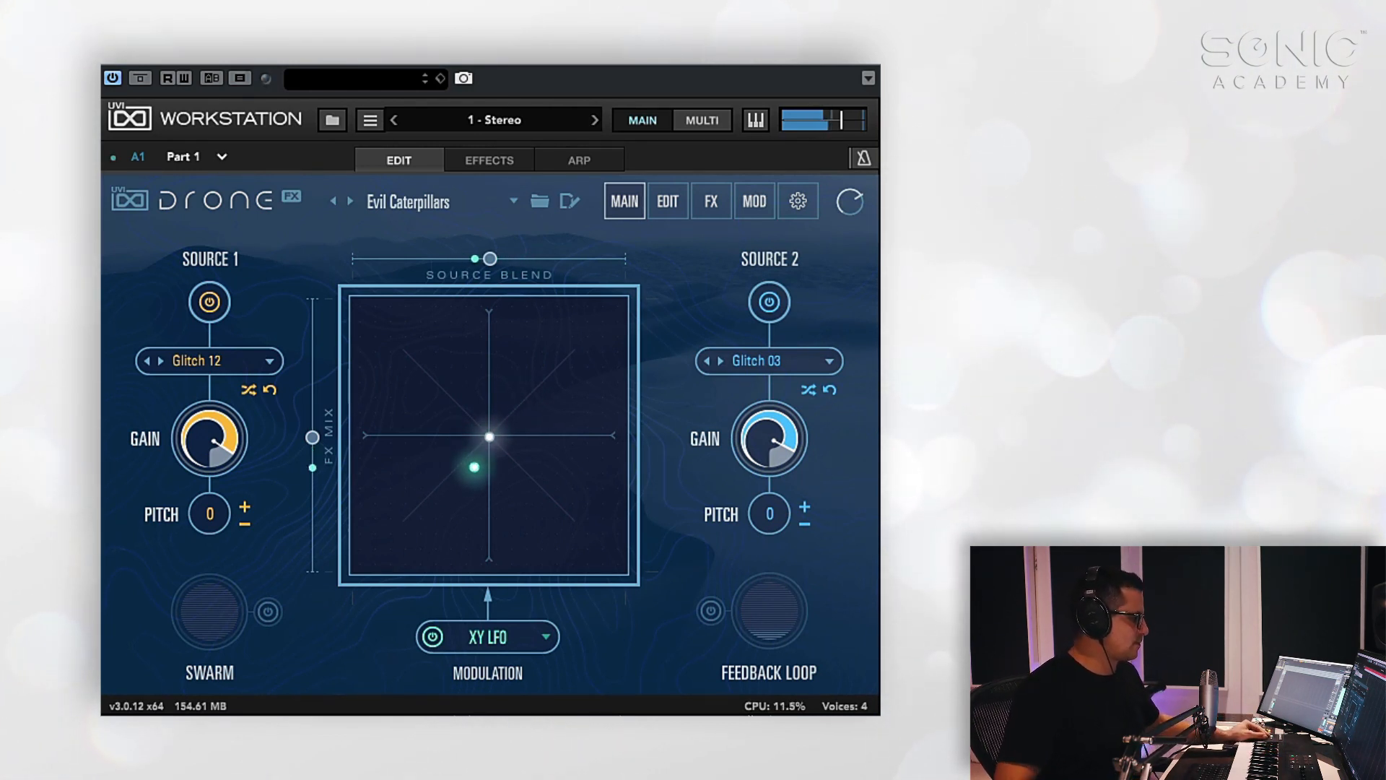
left_click(710, 611)
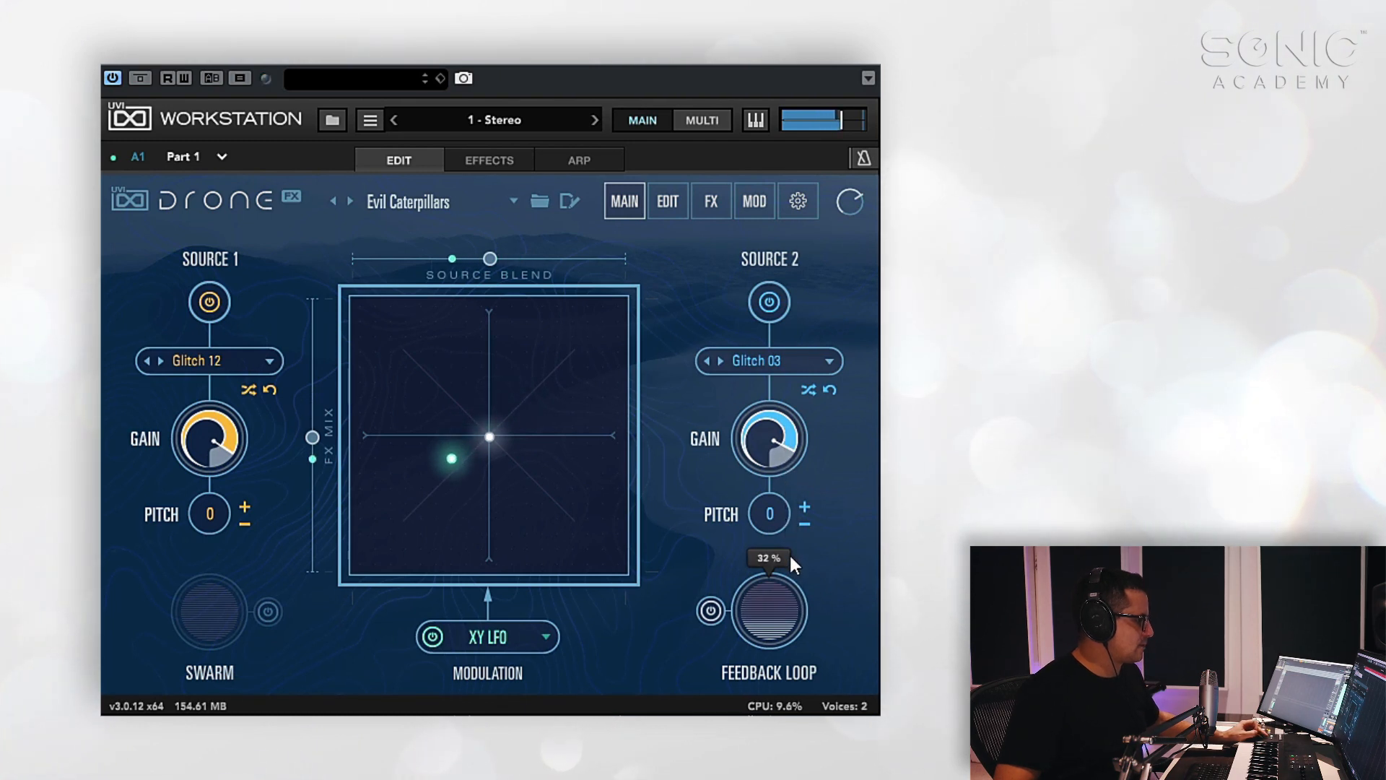
left_click_drag(790, 578, 796, 670)
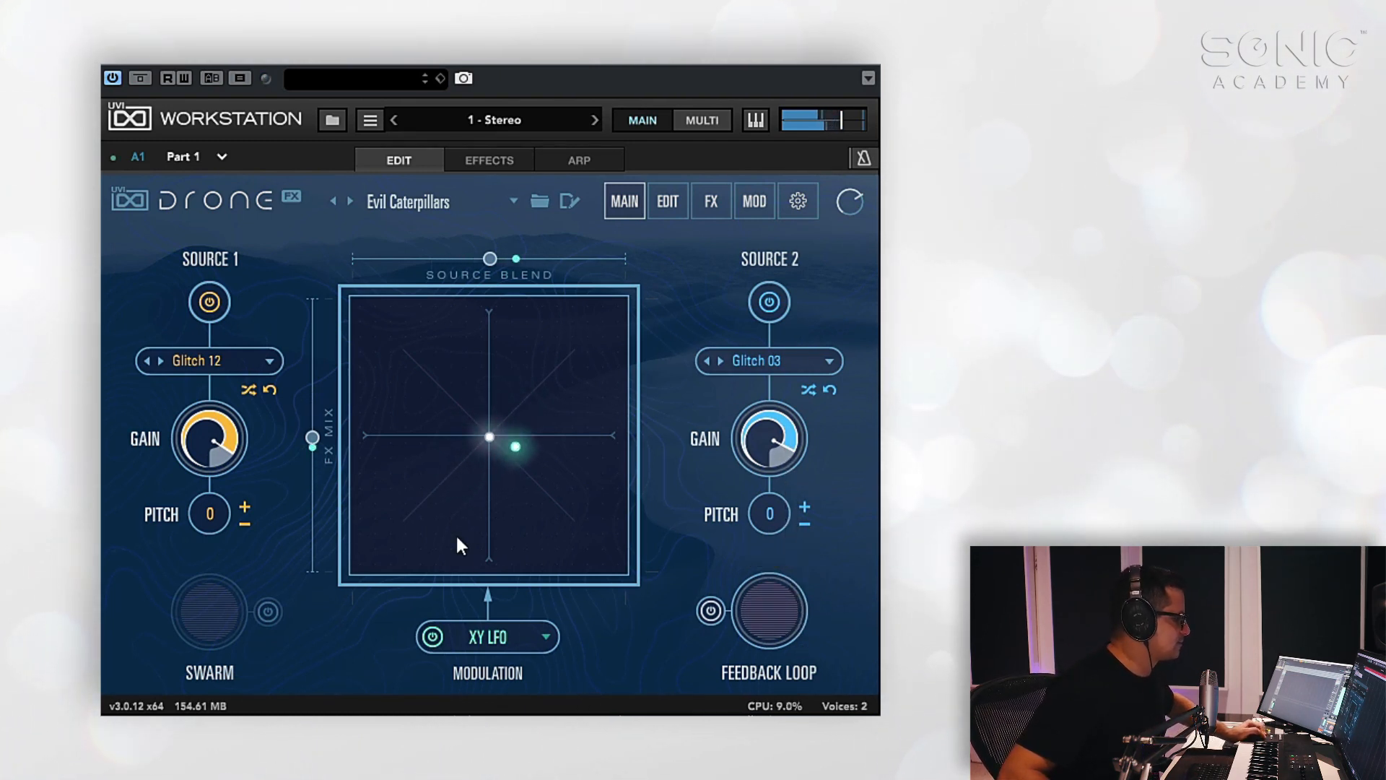
Load the Regular Synth preset from the Motion category and advance to Resonating Movement
left_click(430, 206)
mouse_move(434, 388)
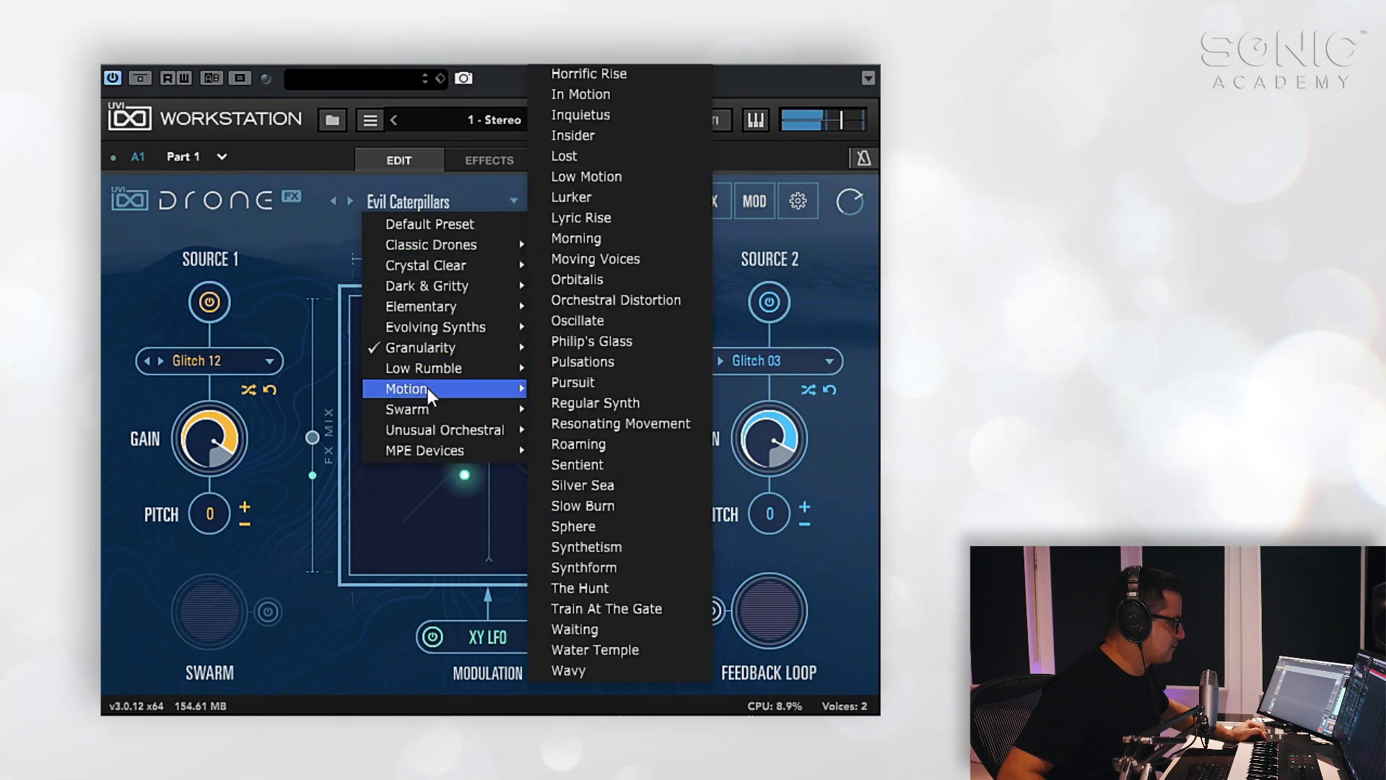
left_click(595, 403)
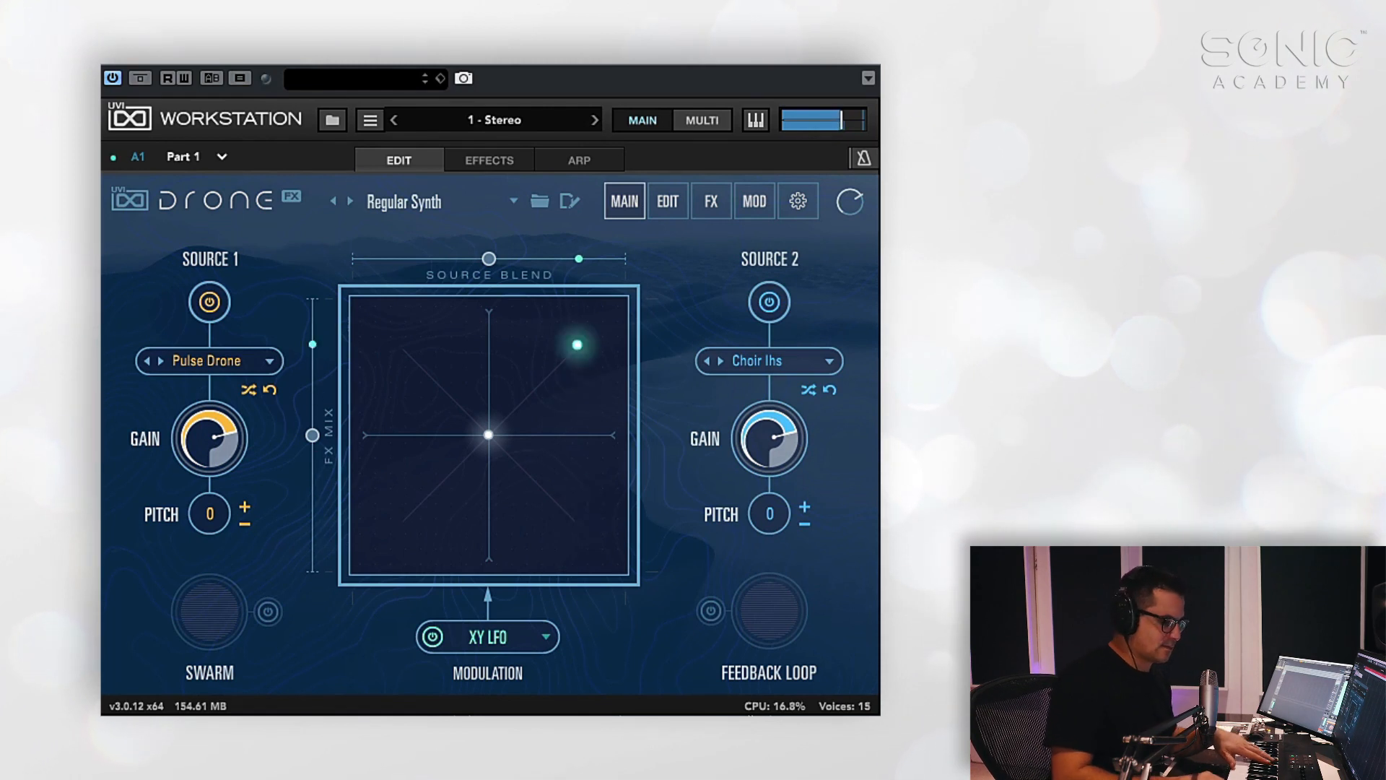
left_click(352, 202)
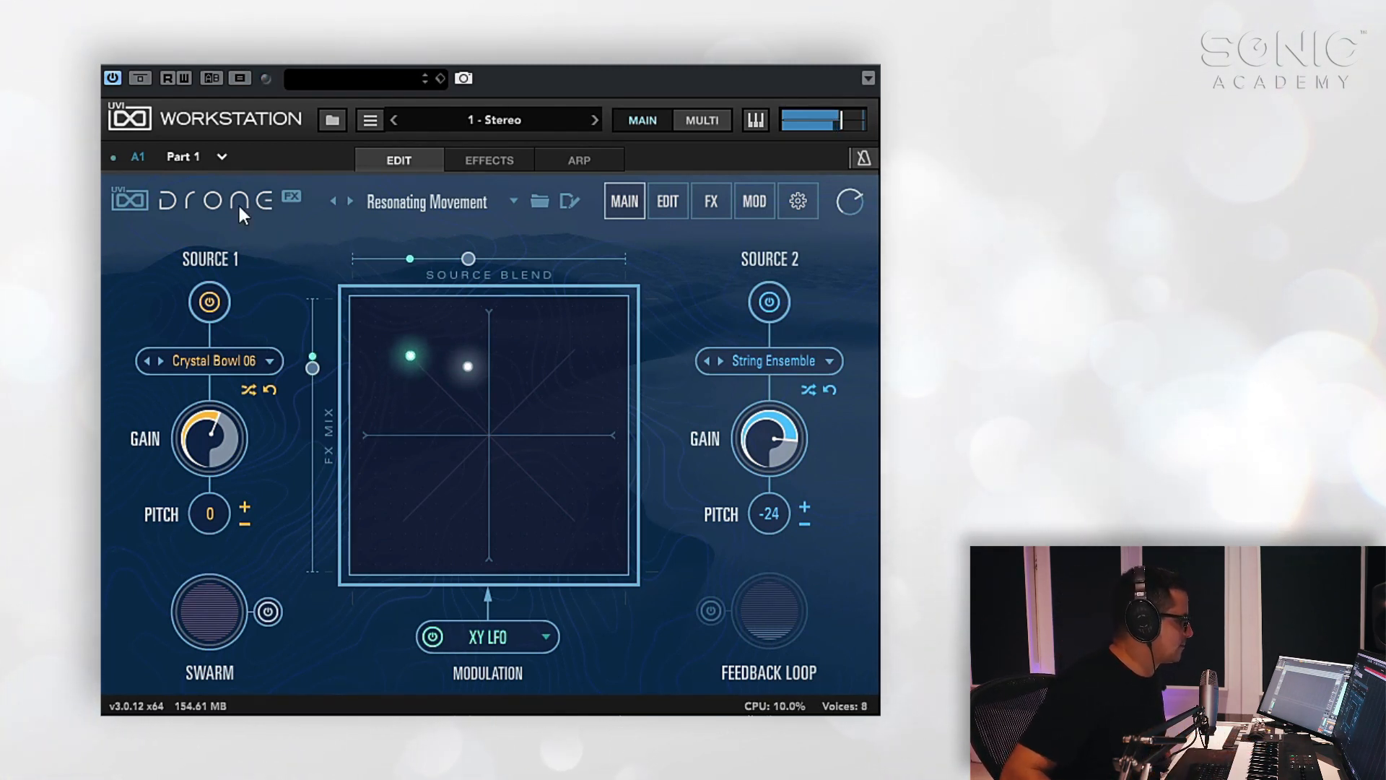
left_click(368, 203)
mouse_move(434, 387)
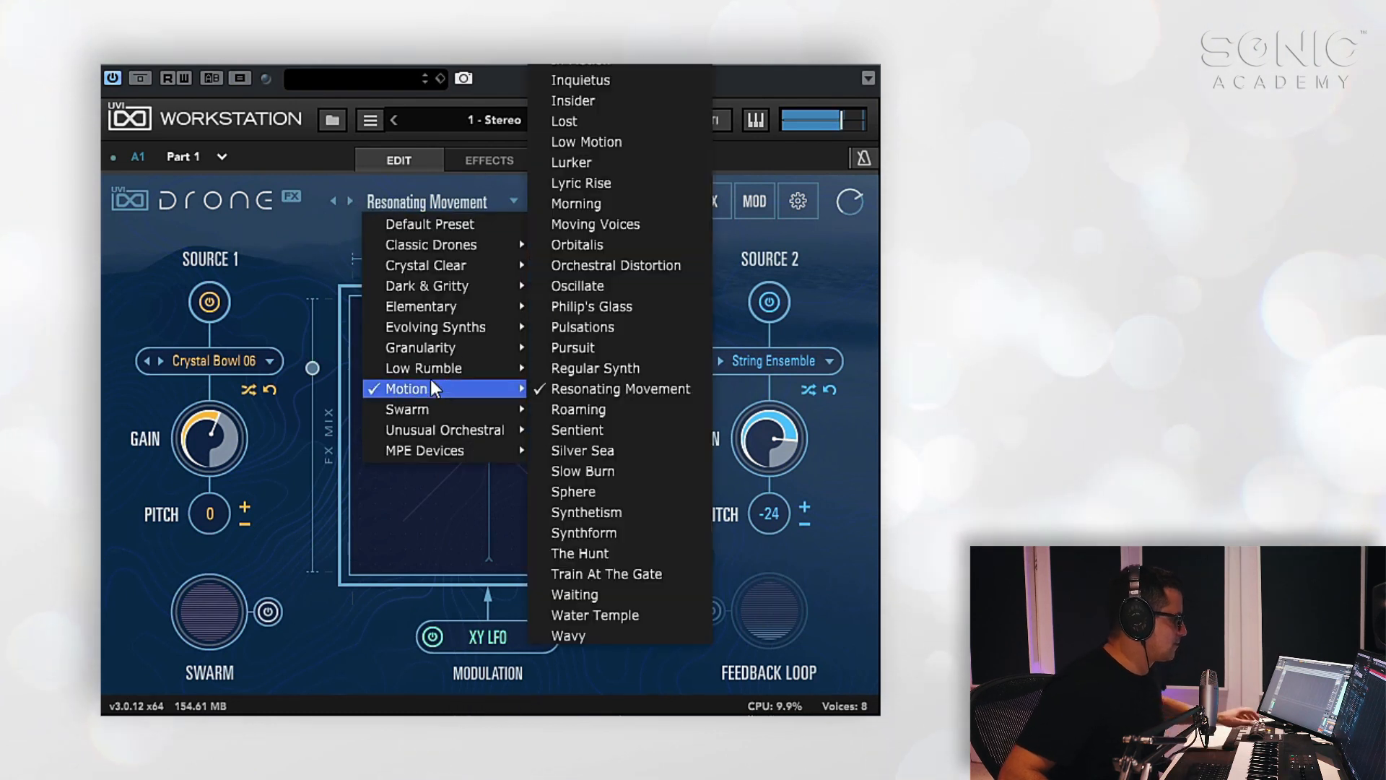
mouse_move(391, 310)
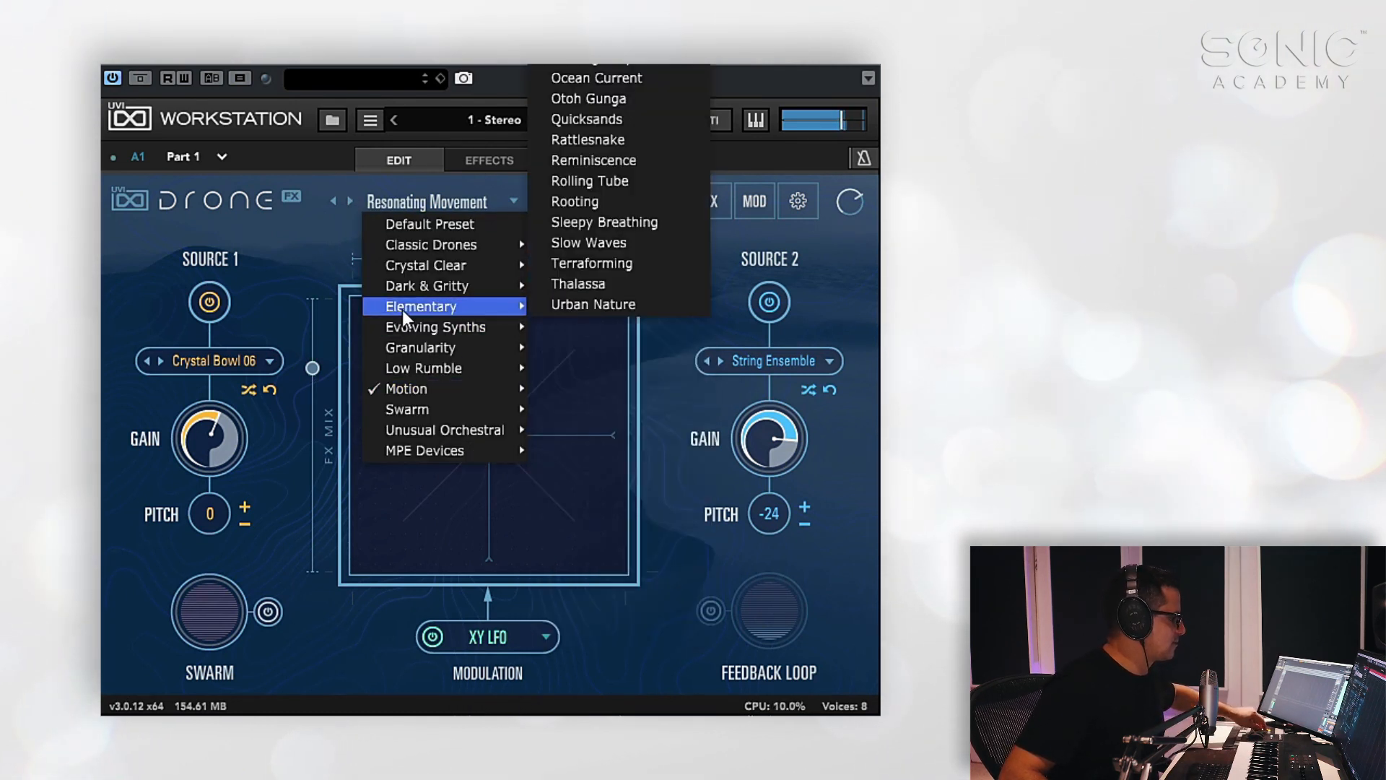
left_click(647, 678)
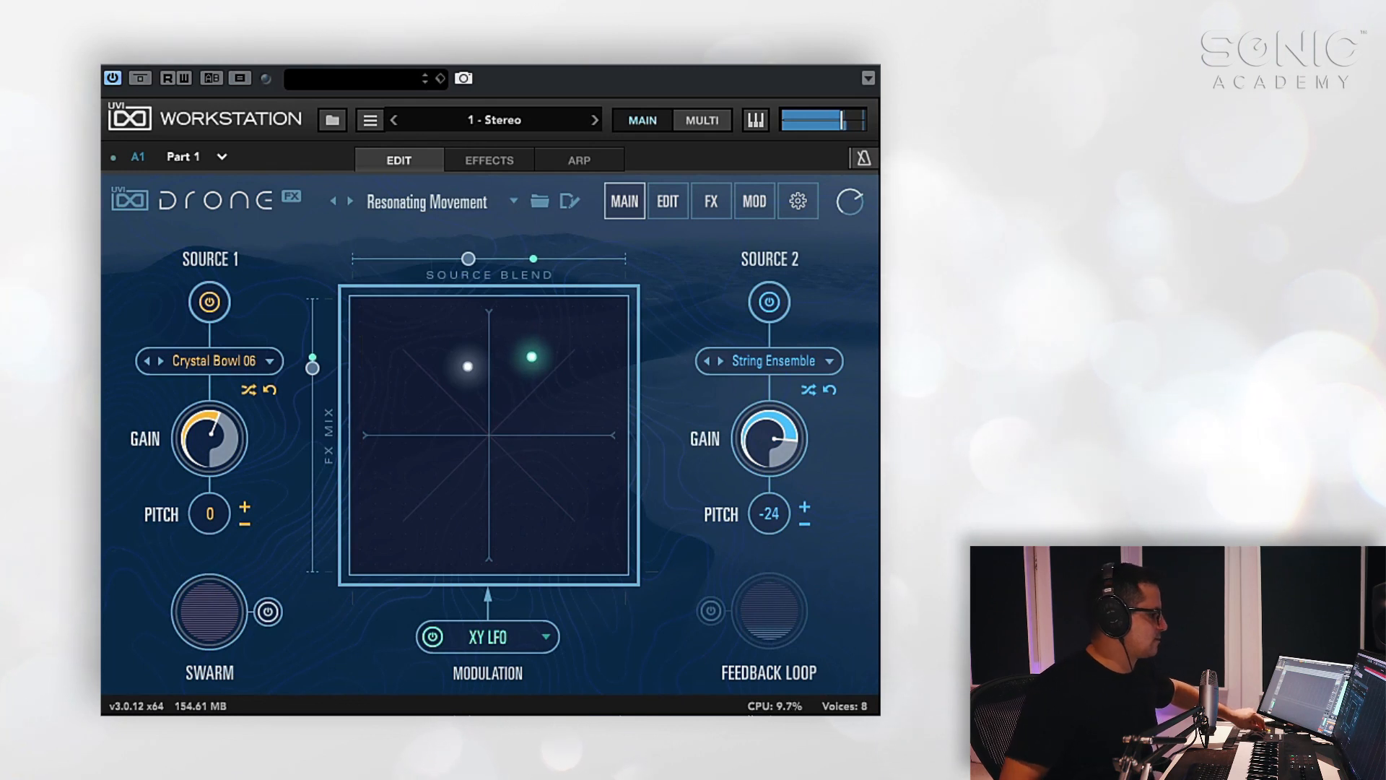